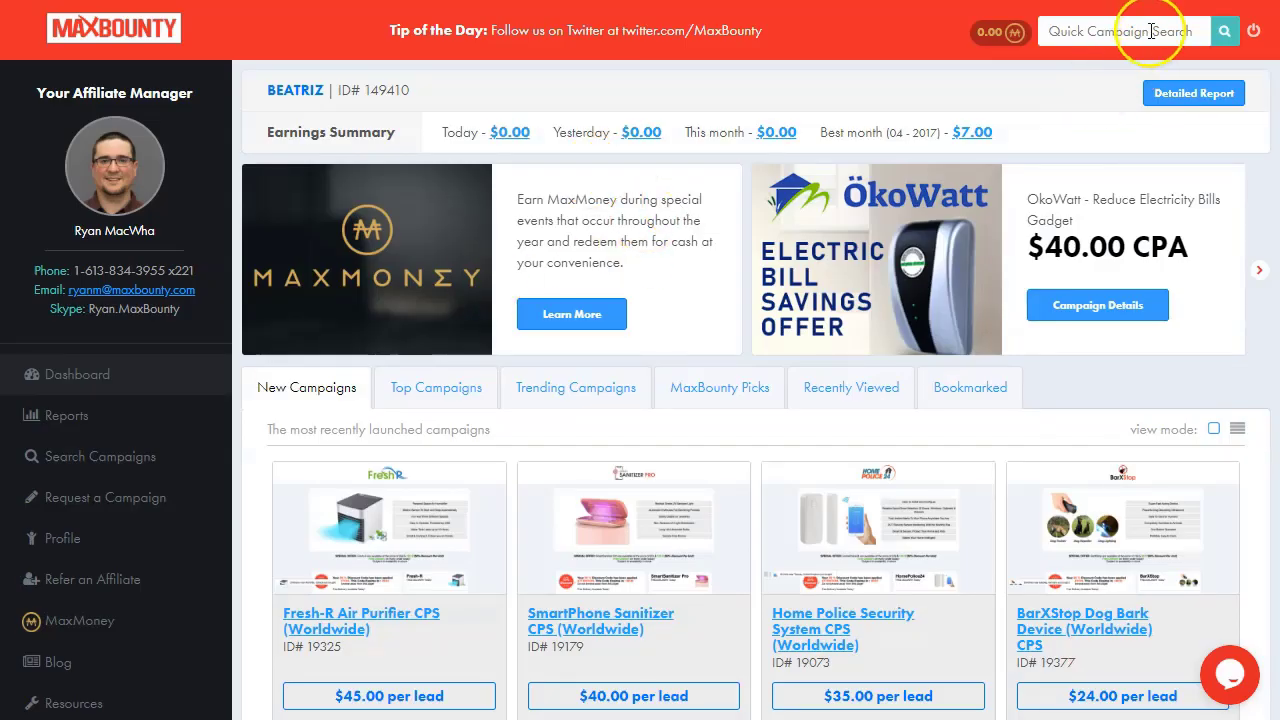
Step: Search the campaigns for WordPress and open the "Wordpress Themes and Templates from Envato Markets" campaign
click(1120, 28)
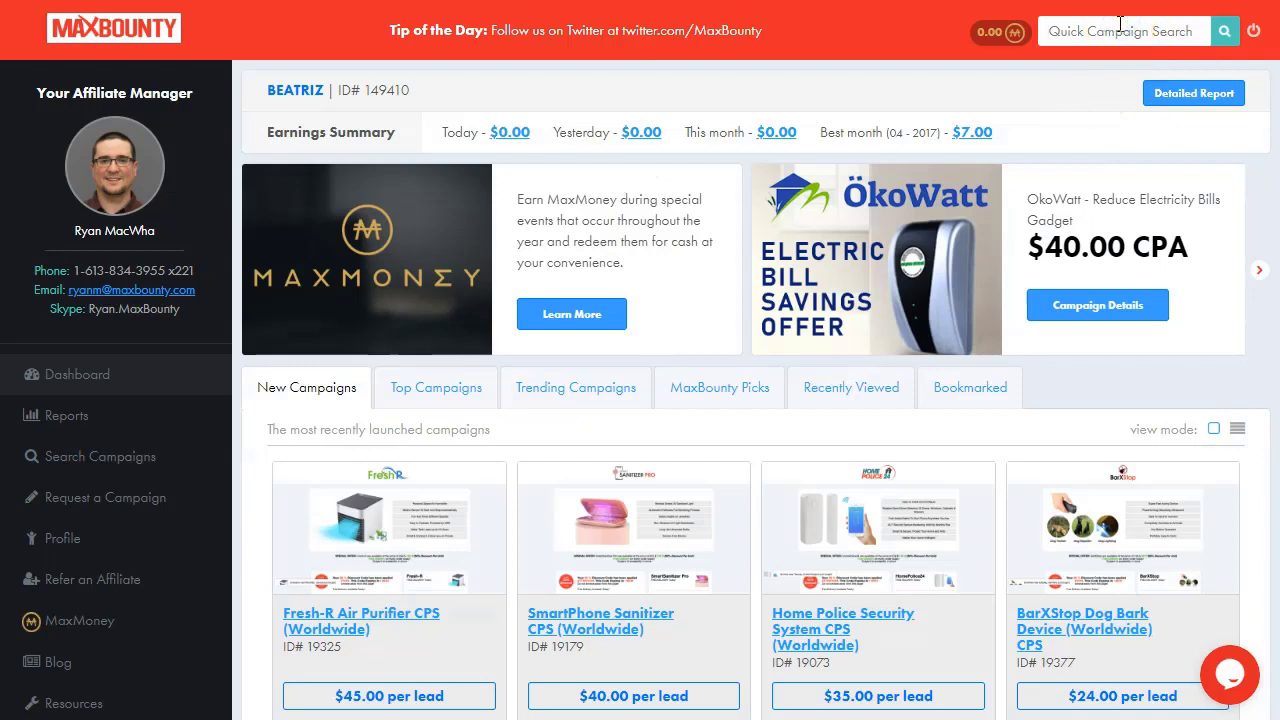
text(wordpre)
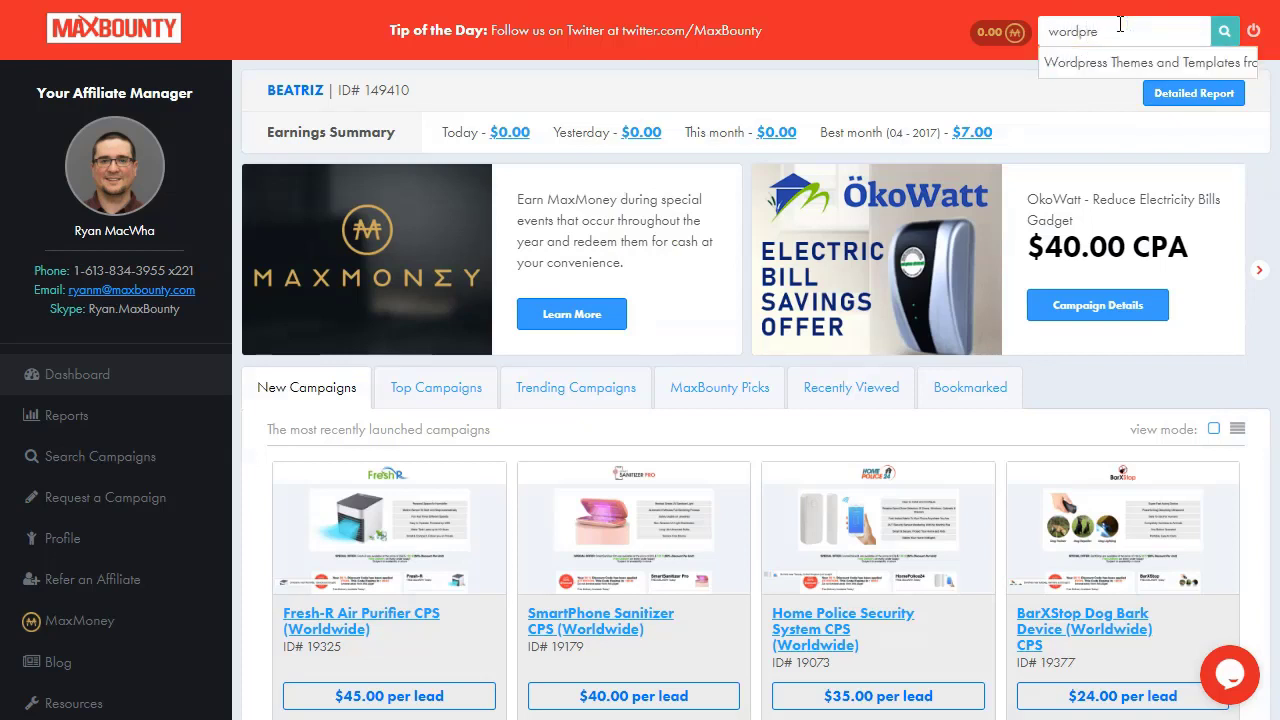
click(1133, 62)
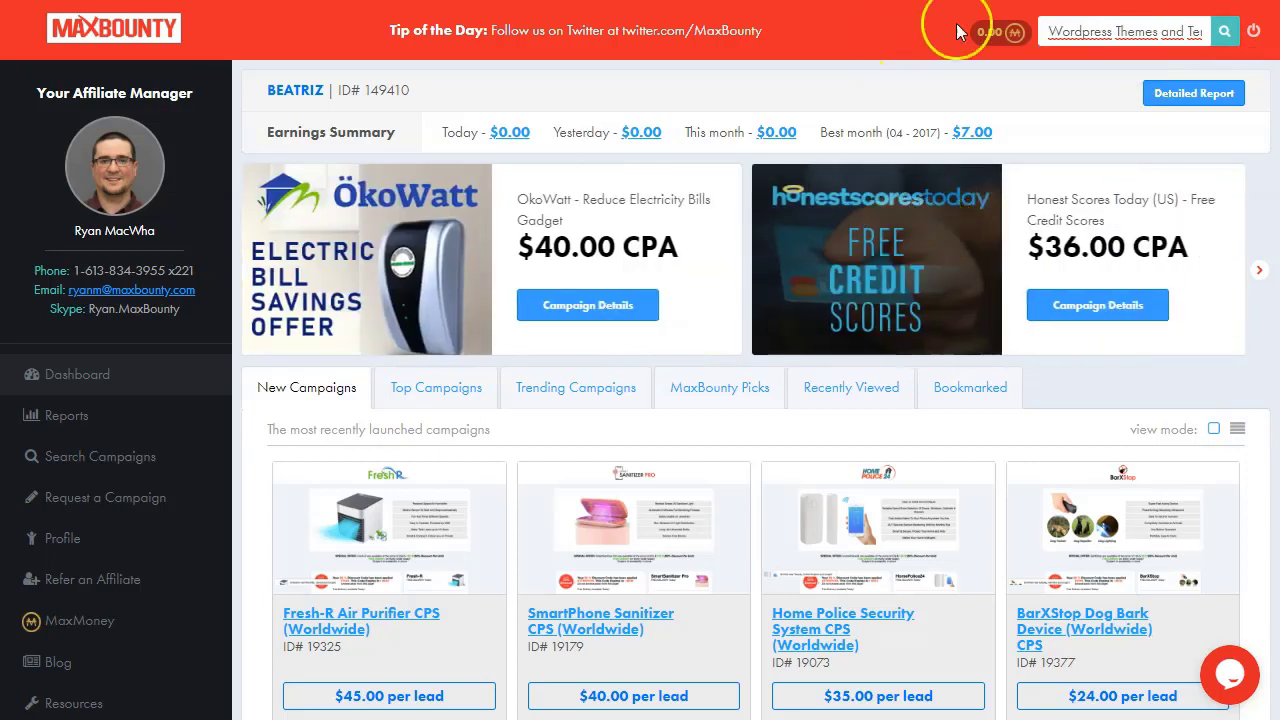
click(1225, 33)
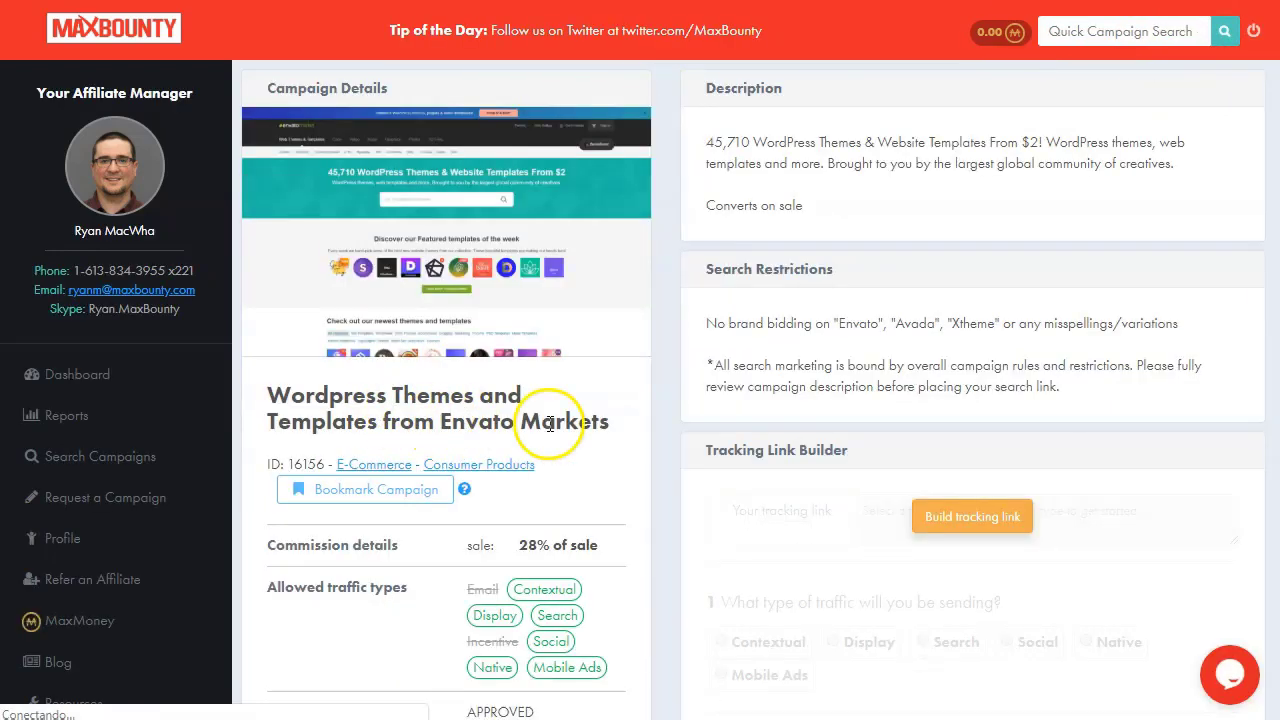
Step: Check the sale commission in the Envato Markets campaign details
scroll(470, 418, down, 3)
drag(520, 347, 587, 349)
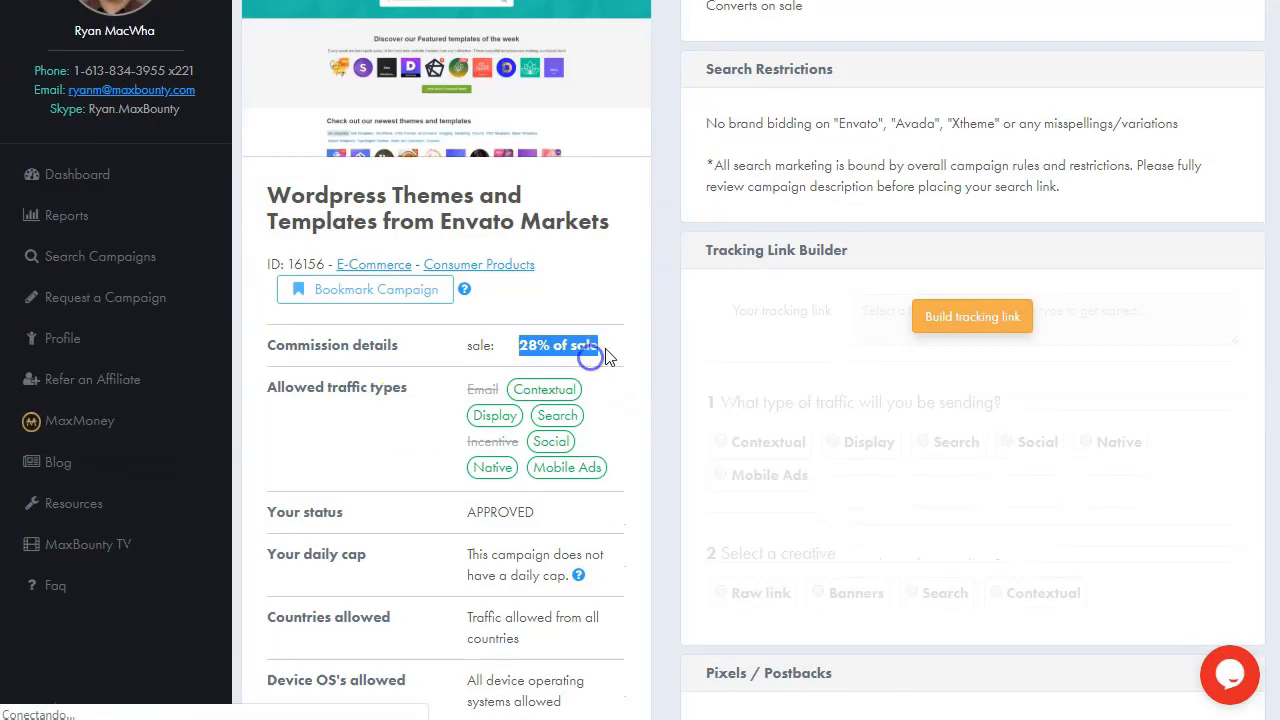
click(600, 349)
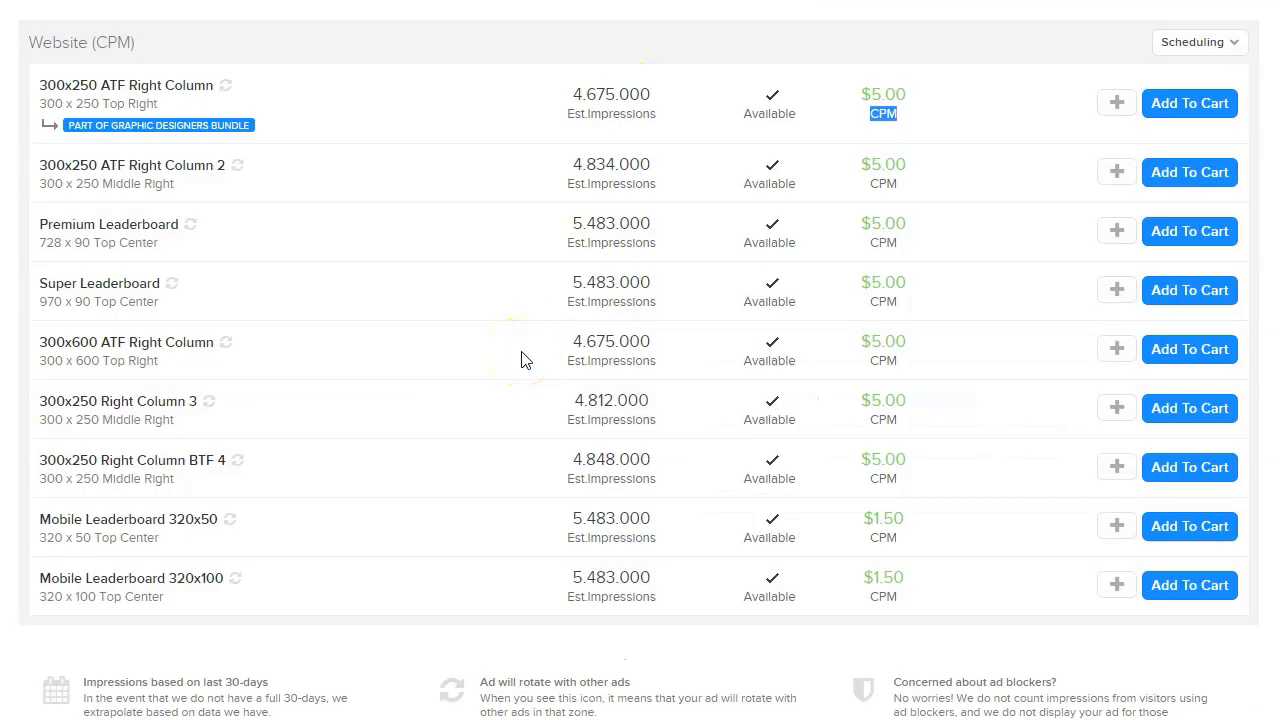
Step: Switch to BuySellAds, leave the Speckyboy listing for the marketplace and search its publications for "bitcoin"
scroll(521, 360, up, 5)
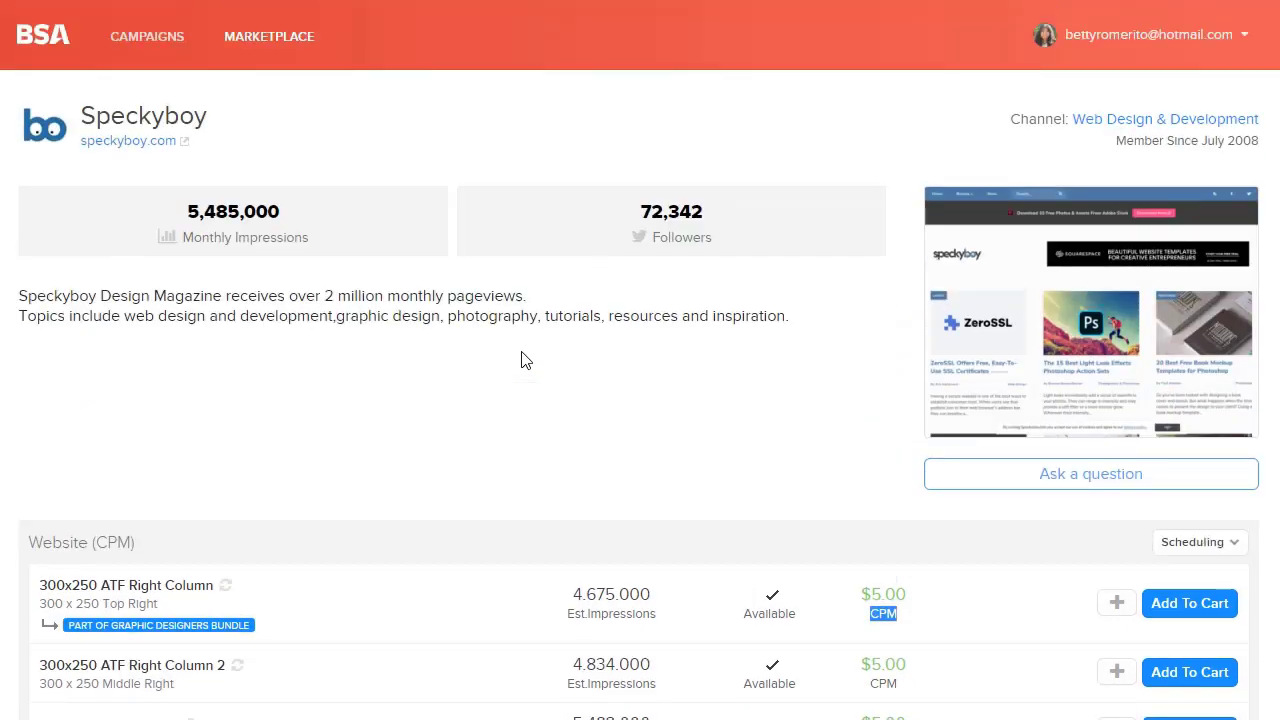
click(285, 40)
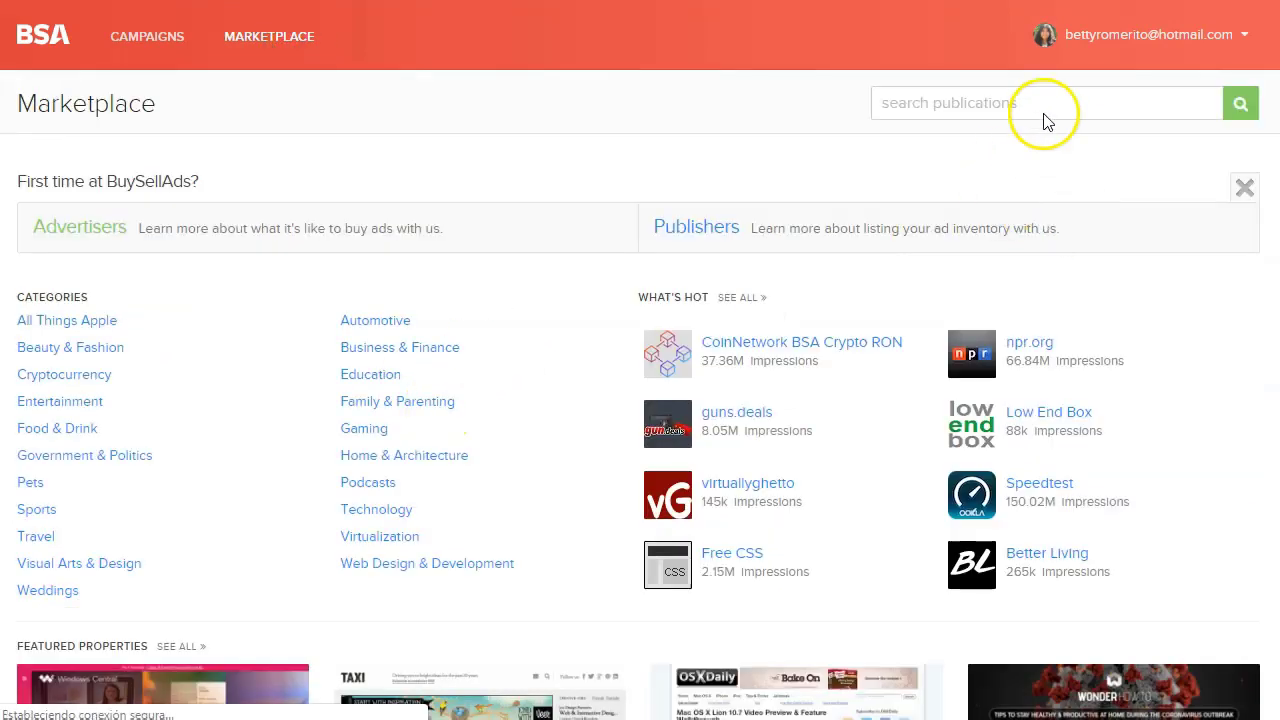
click(1044, 106)
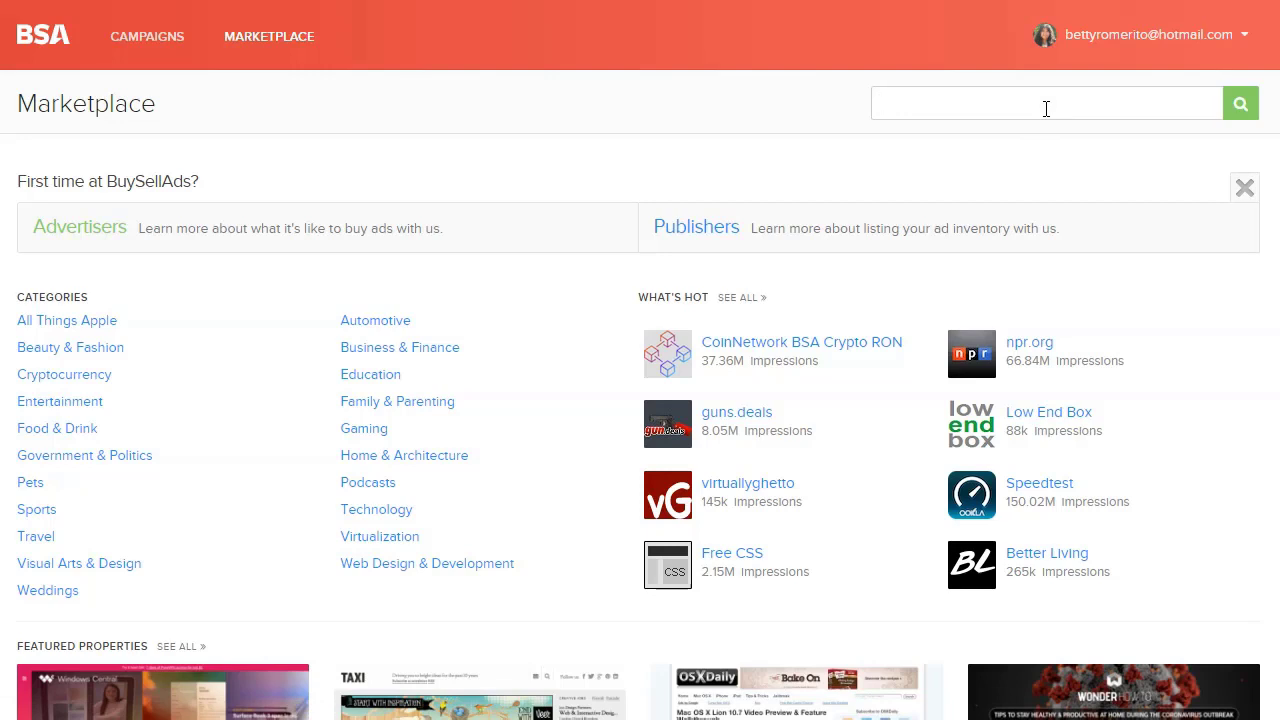
text(bitcoin)
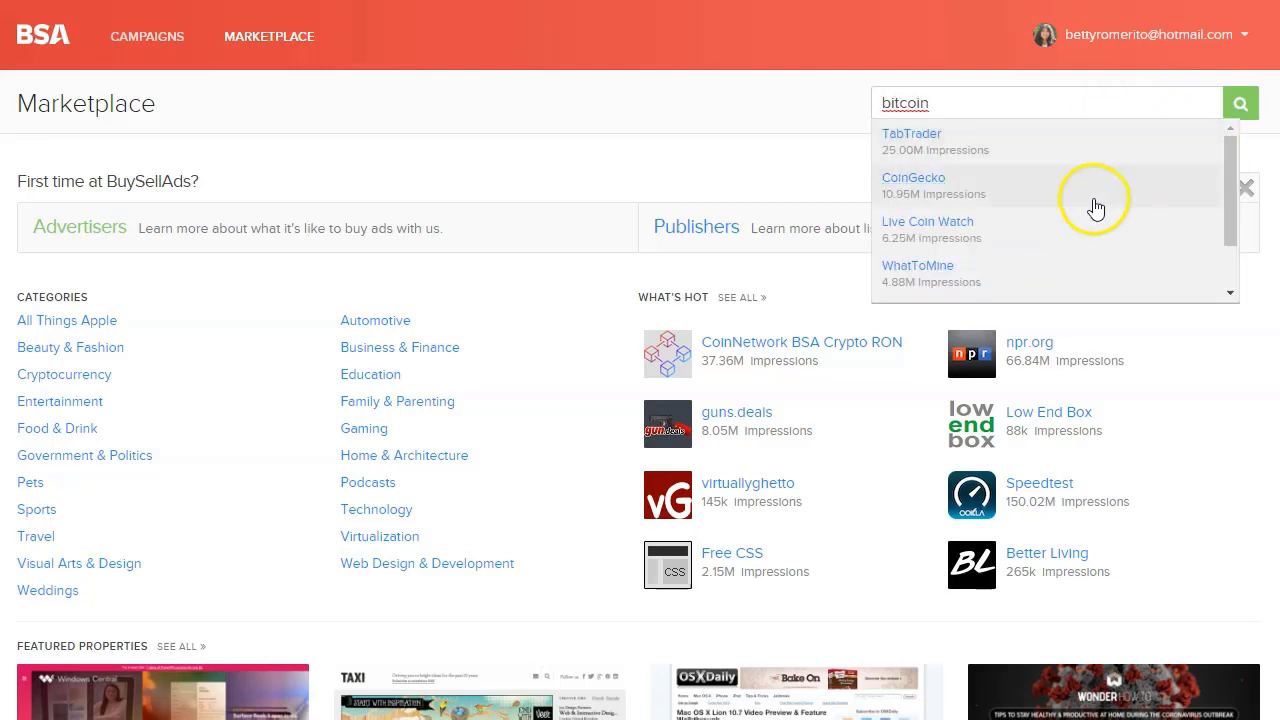
scroll(1079, 213, down, 1)
click(1060, 290)
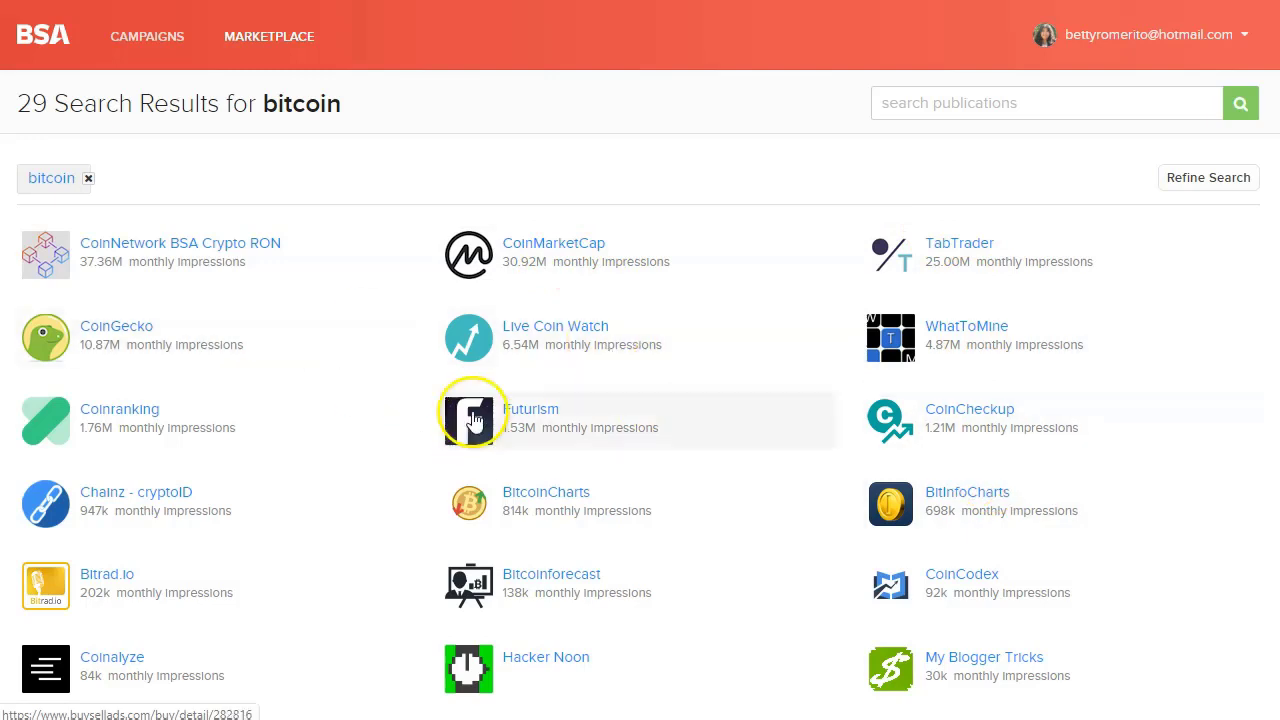
scroll(360, 434, down, 1)
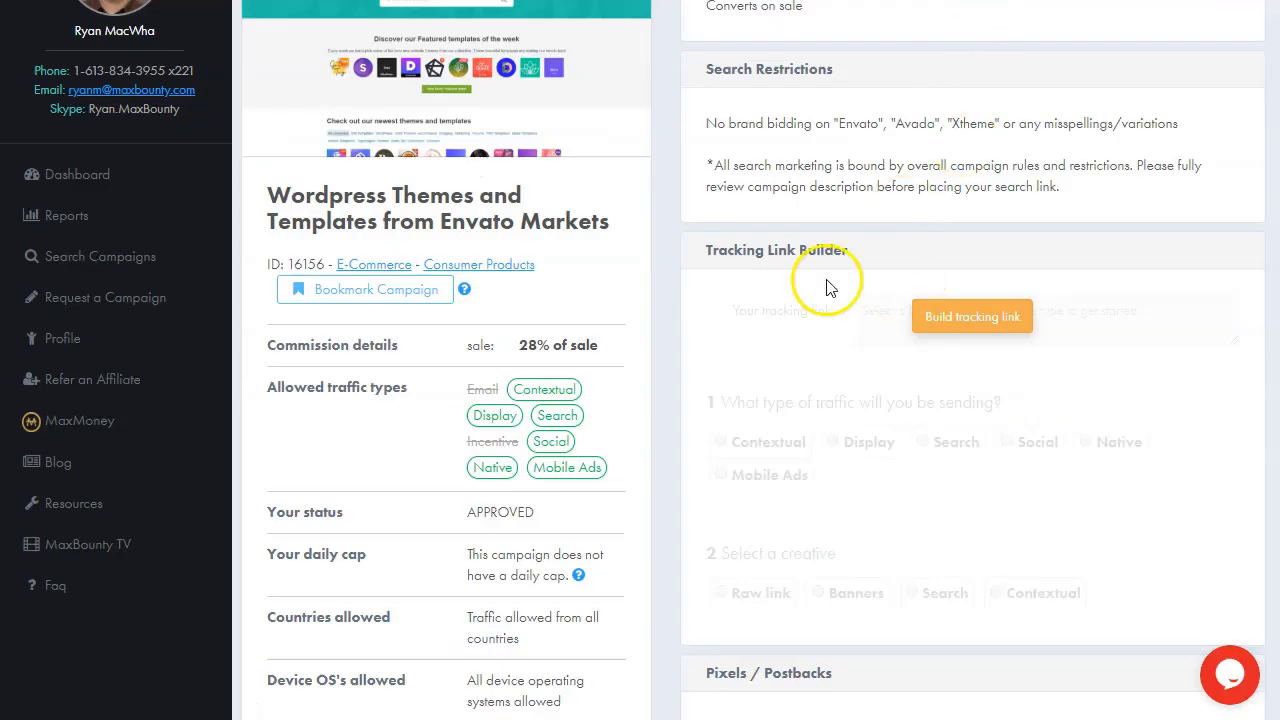
Step: Switch to MaxBounty and search its campaigns for "bitcoin"
scroll(826, 288, up, 2)
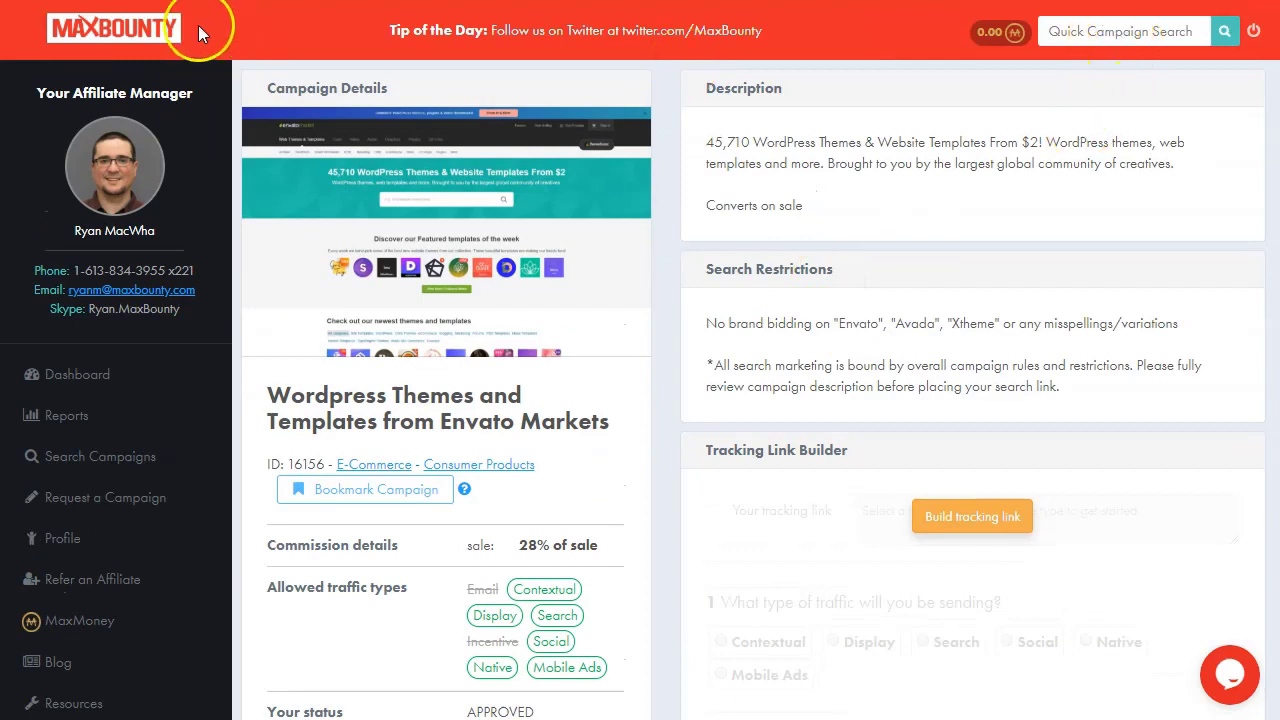
click(1133, 33)
text(bitcoin)
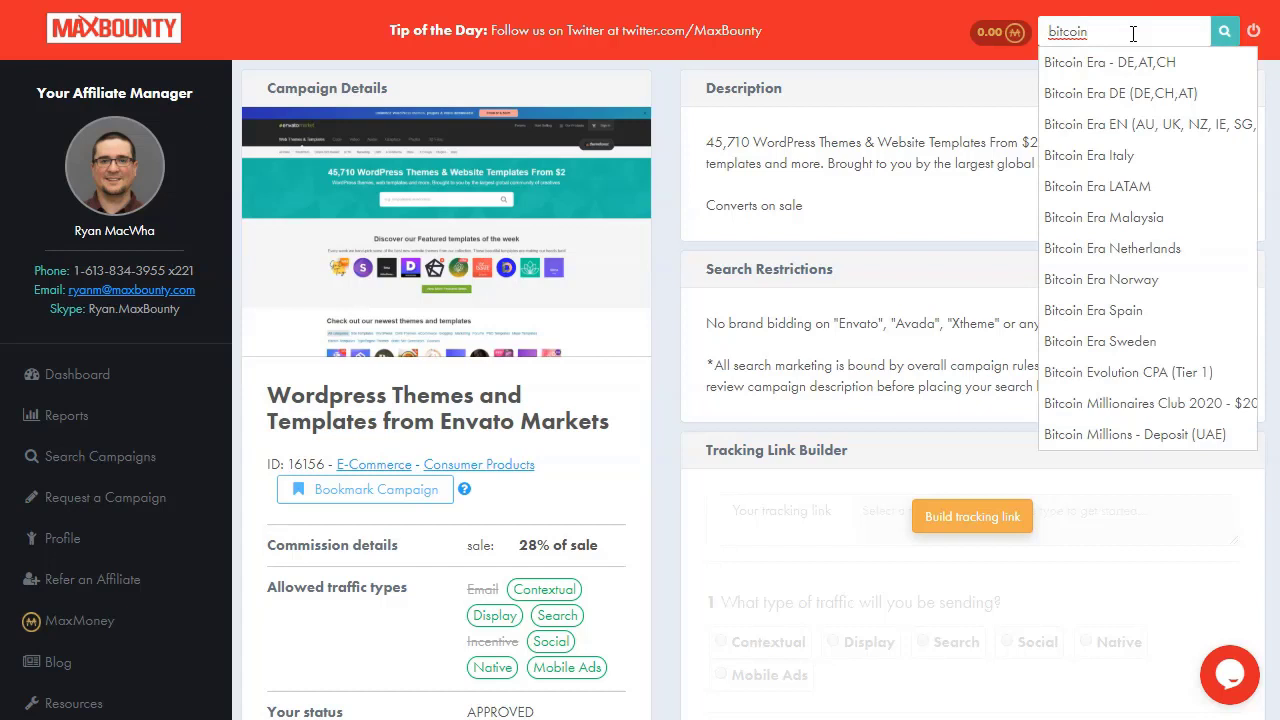
click(1224, 31)
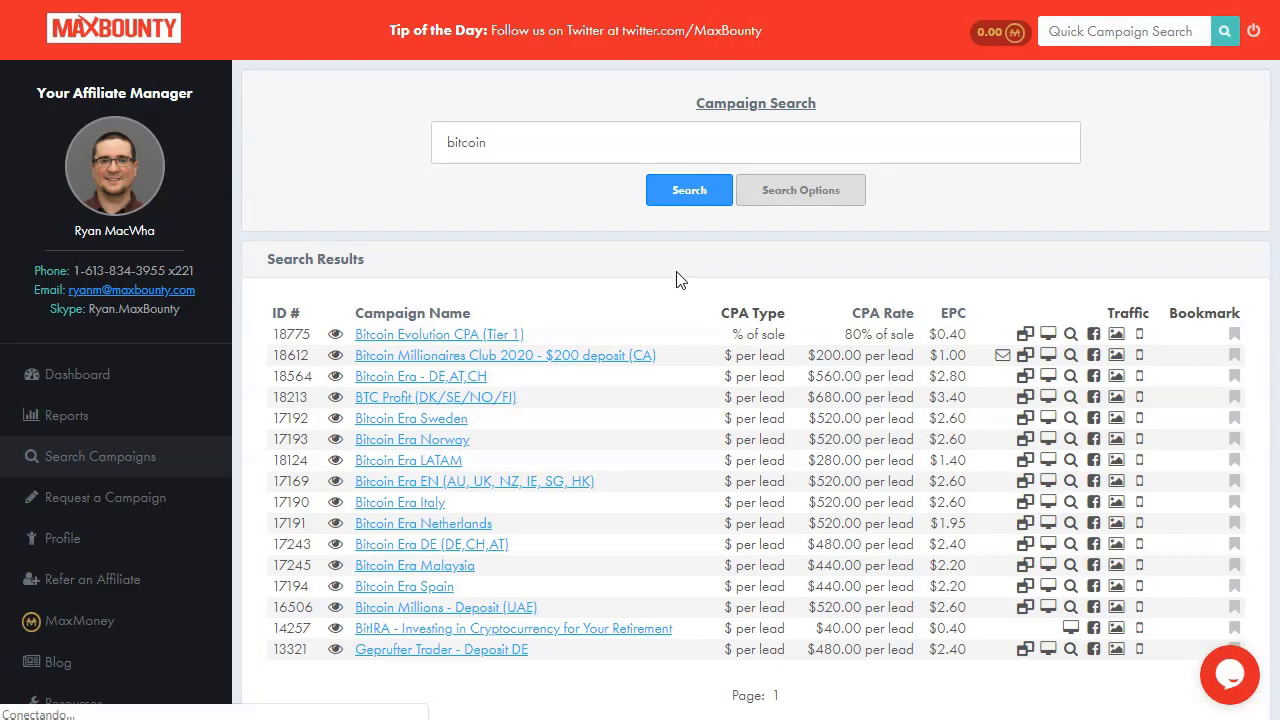
Step: Compare the CPA rates of the bitcoin campaigns, including Bitcoin Era - DE,AT,CH, BTC Profit and Bitcoin Era Netherlands
scroll(653, 310, down, 1)
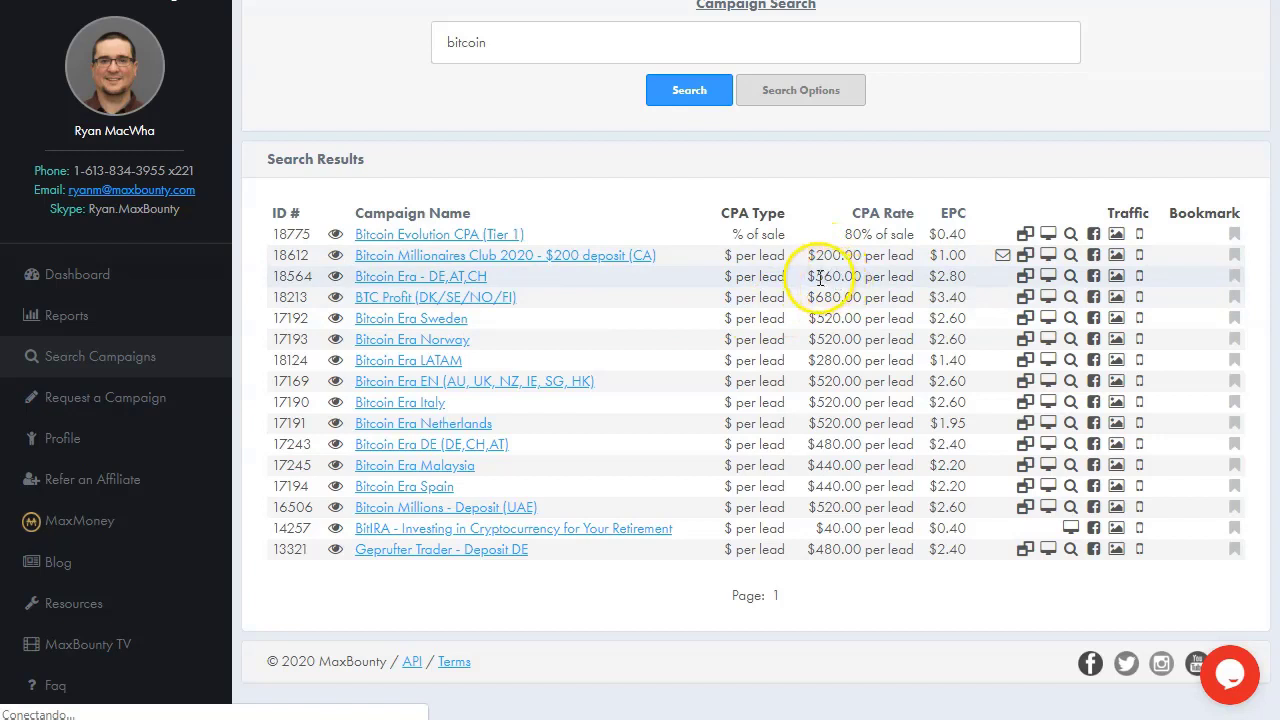
drag(812, 276, 861, 288)
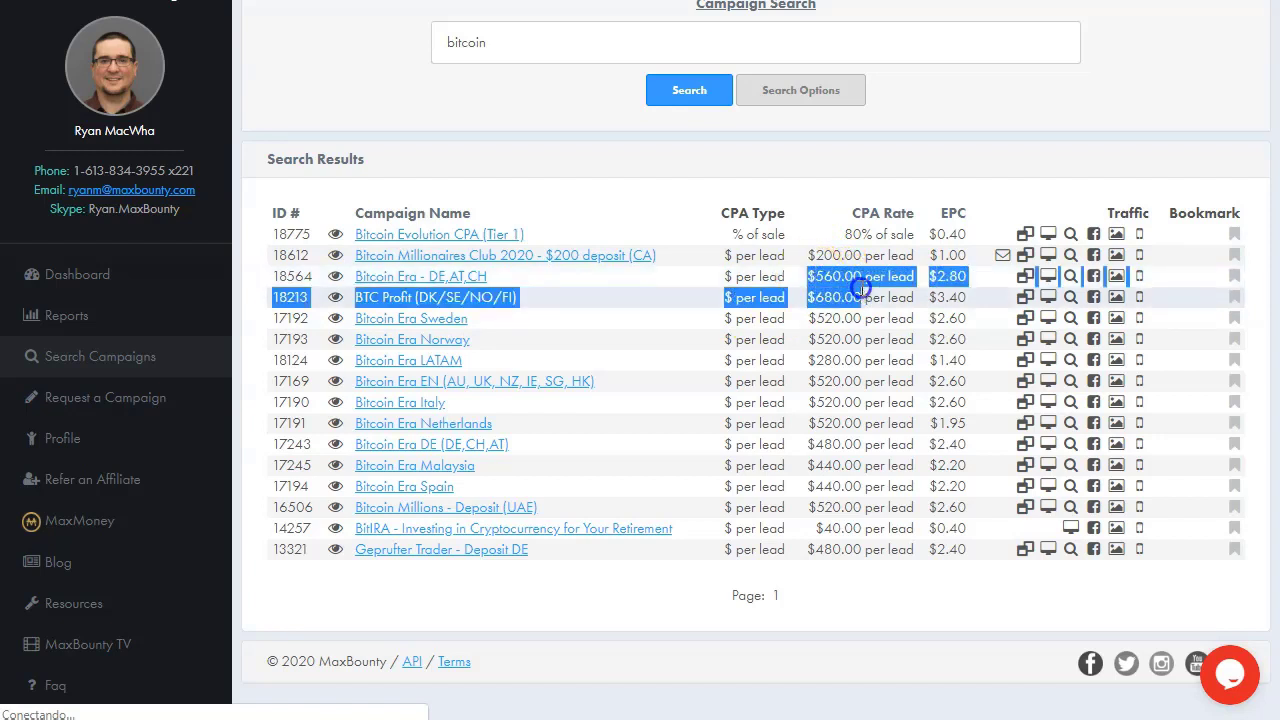
click(846, 299)
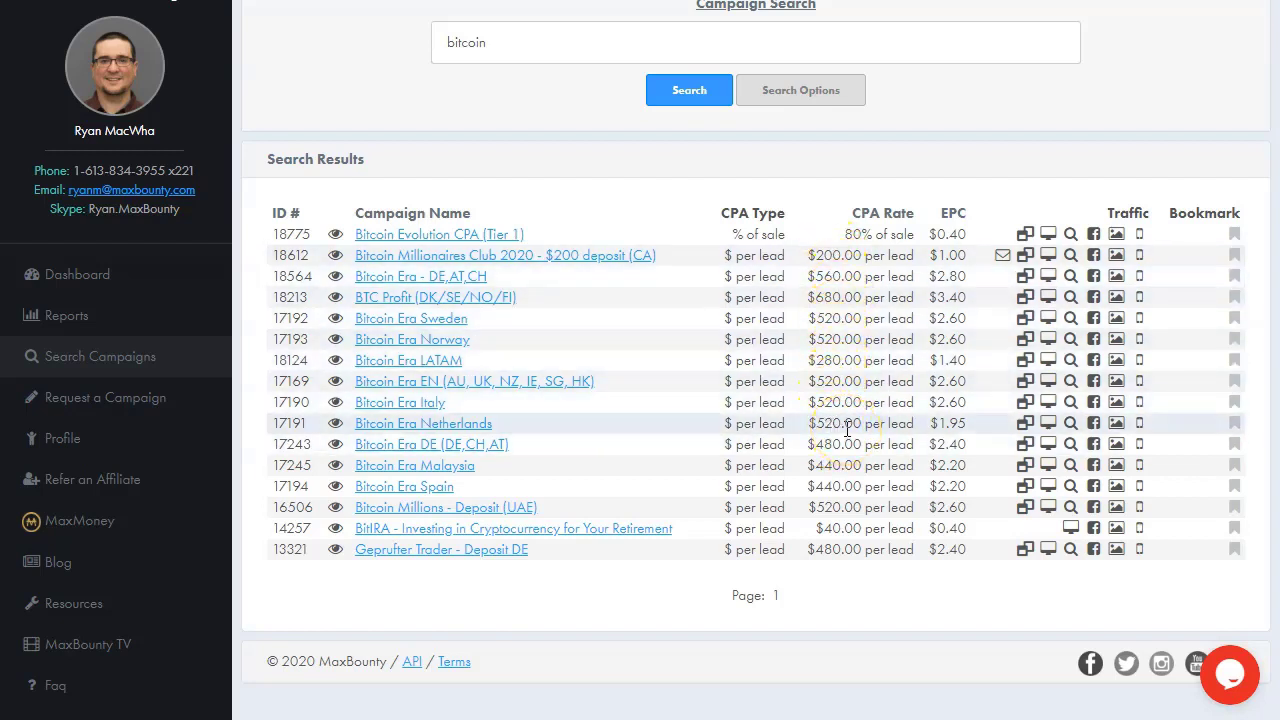
drag(808, 423, 905, 428)
click(891, 429)
drag(811, 425, 872, 423)
click(845, 423)
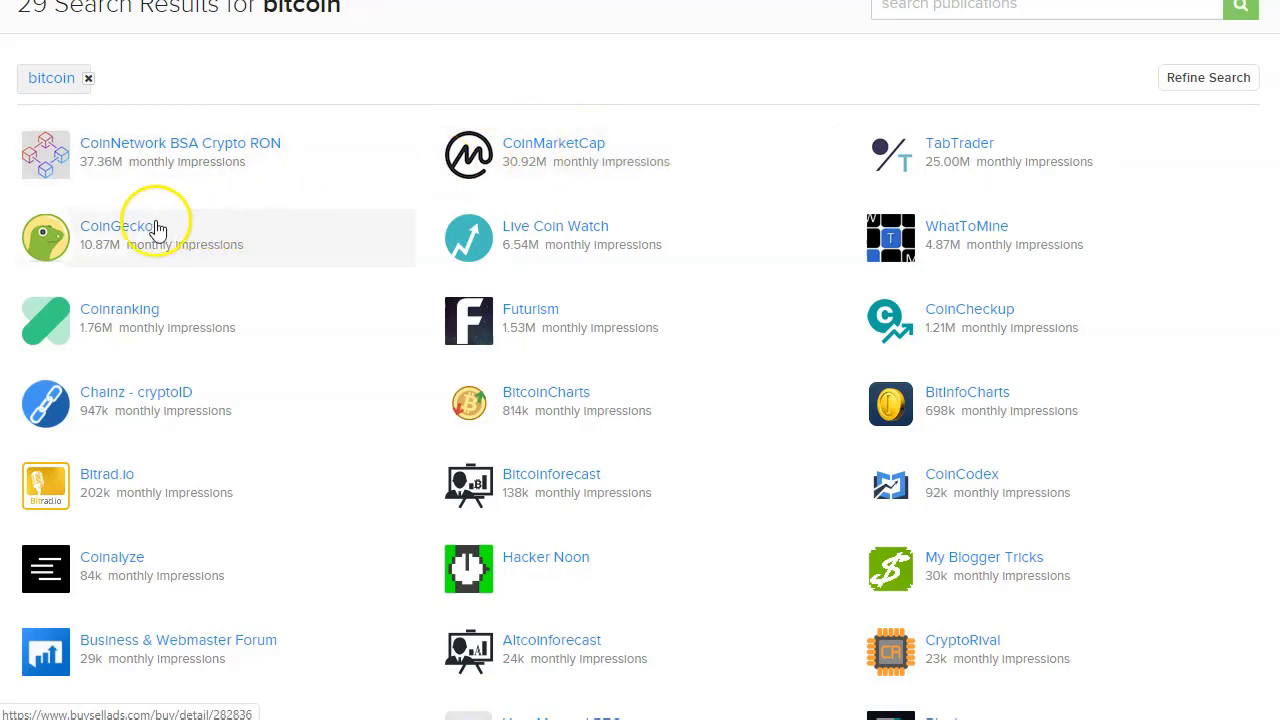
Step: Switch to the BuySellAds bitcoin results, open the CoinGecko listing and review its ad placements and CPM prices
click(127, 235)
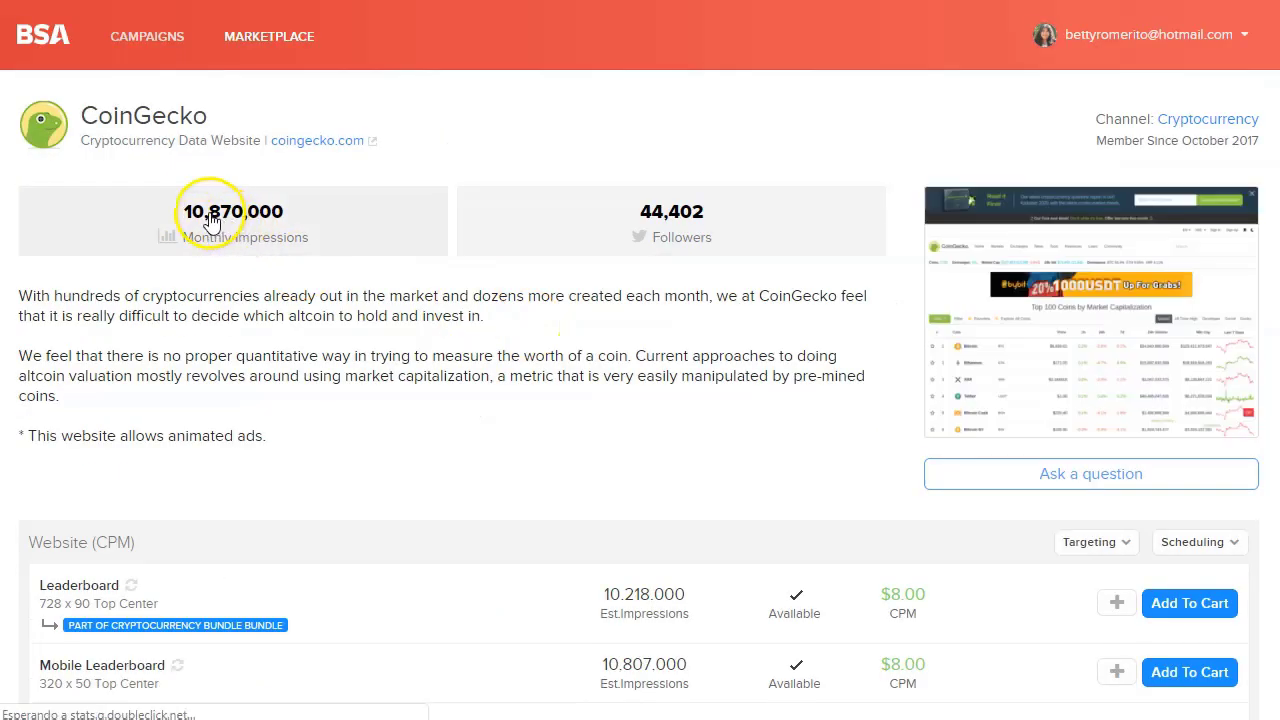
scroll(390, 352, down, 3)
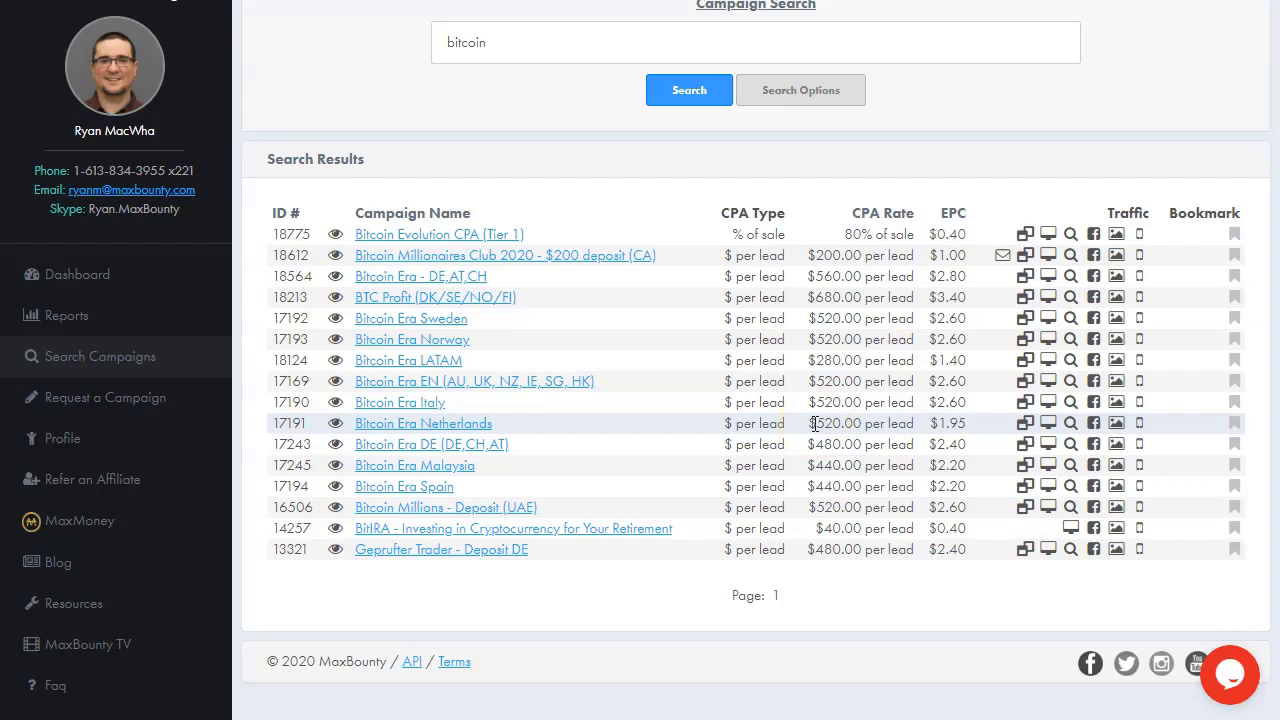
Step: Back in MaxBounty, check the CPA rates of Bitcoin Era Netherlands and BitIRA - Investing in Cryptocurrency for Your Retirement
mouse_move(813, 426)
mouse_down()
mouse_move(850, 424)
mouse_move(830, 424)
mouse_up()
click(846, 421)
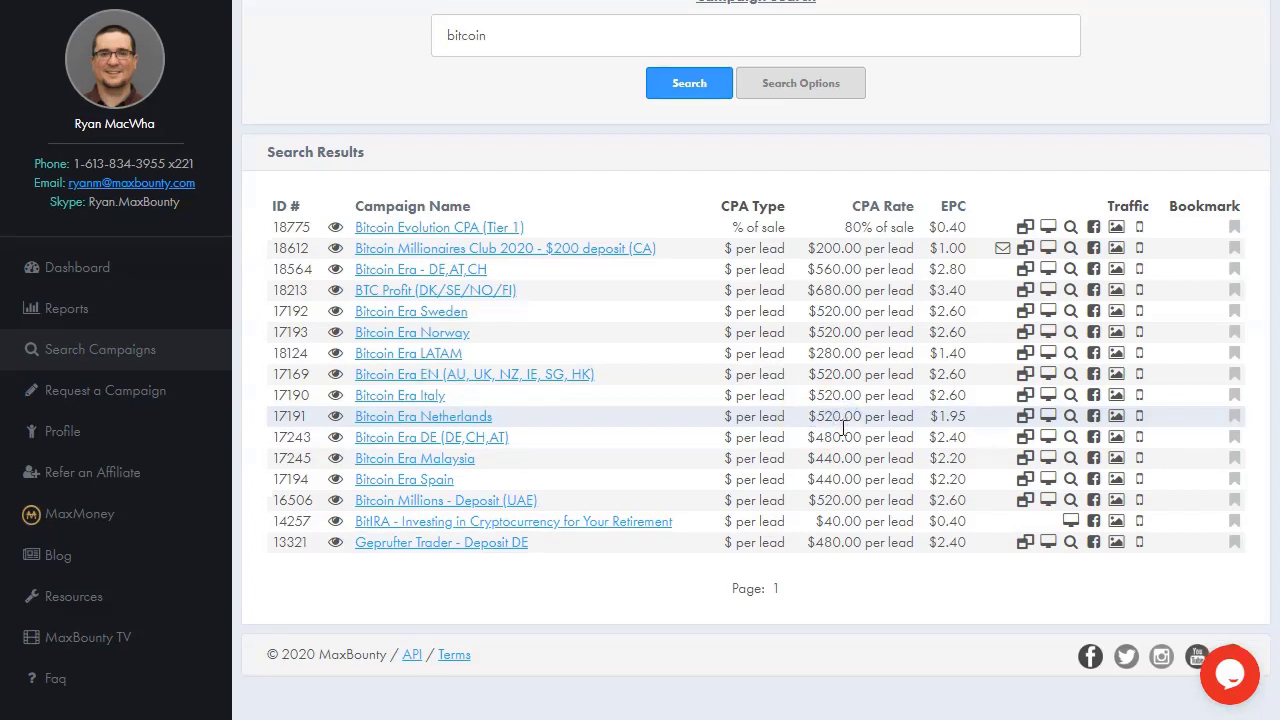
scroll(800, 440, down, 1)
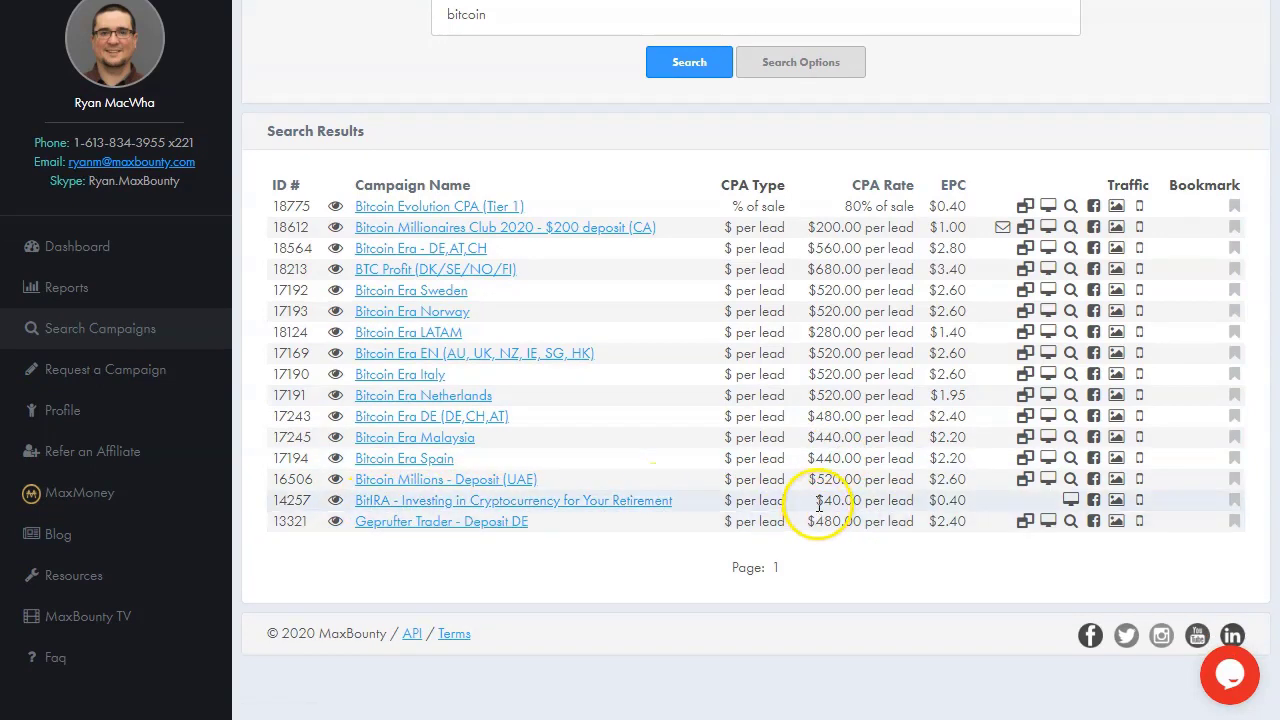
drag(815, 501, 870, 505)
click(872, 504)
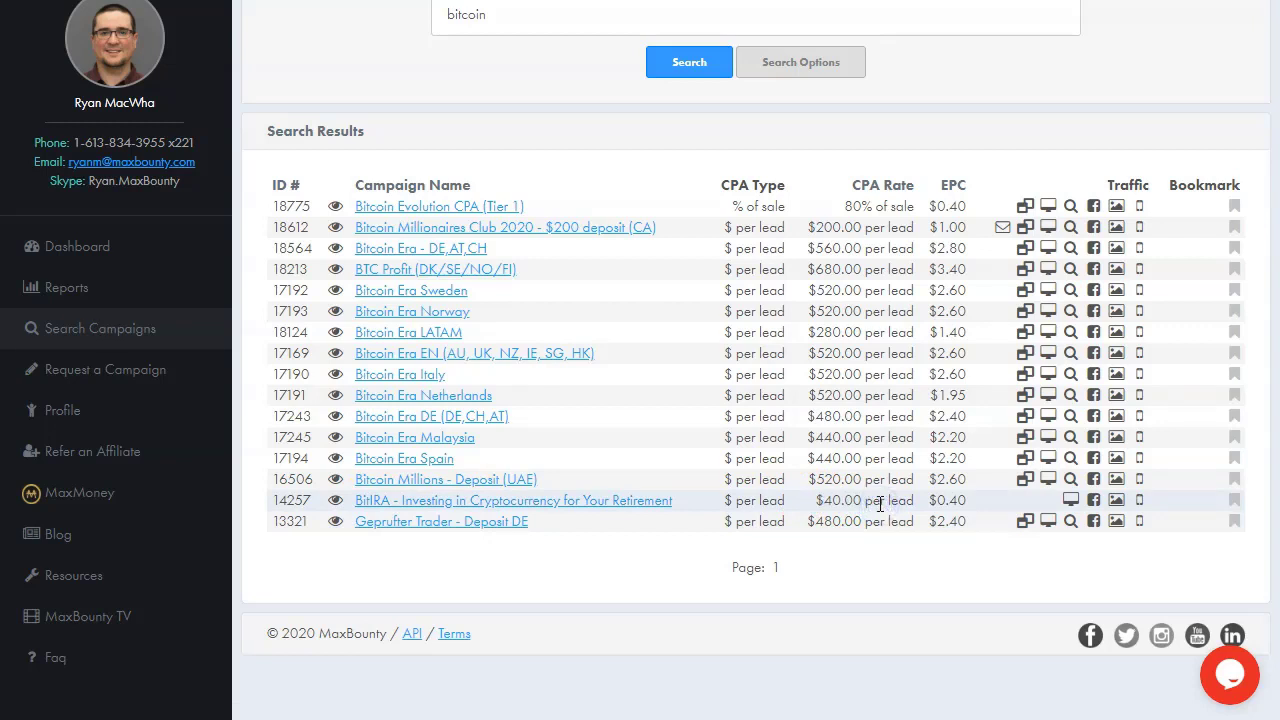
drag(815, 501, 873, 508)
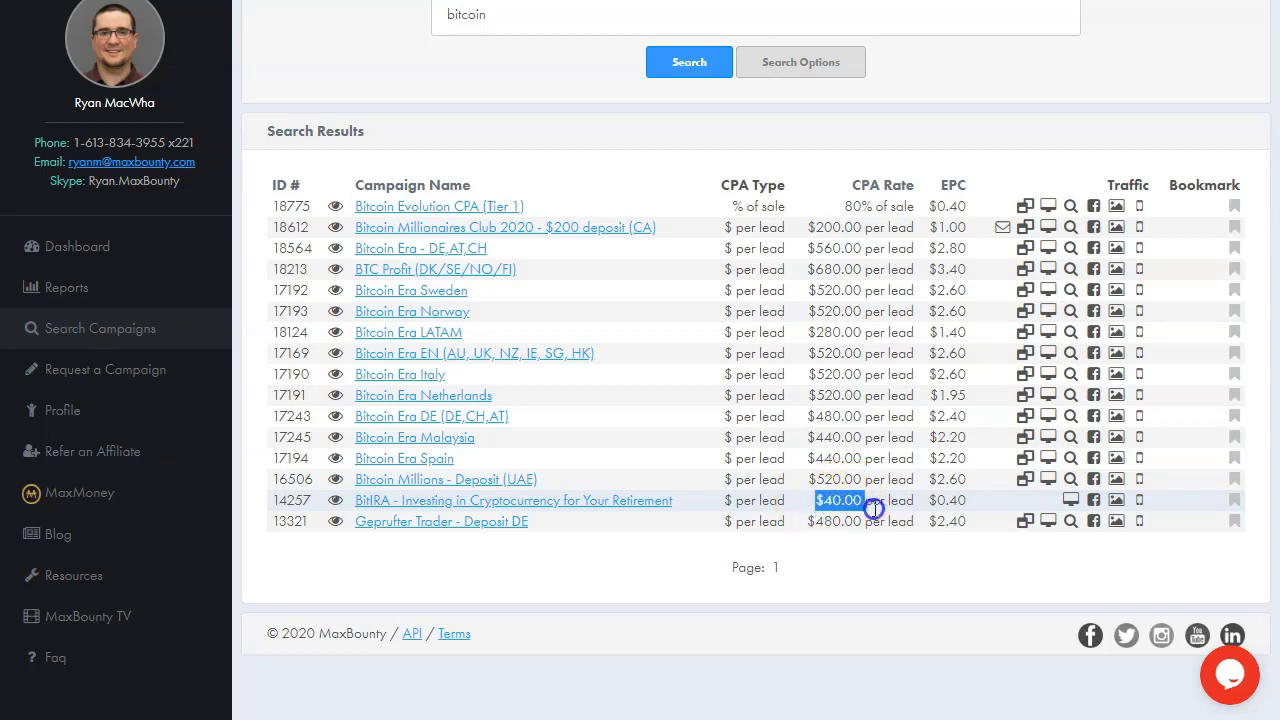
click(876, 508)
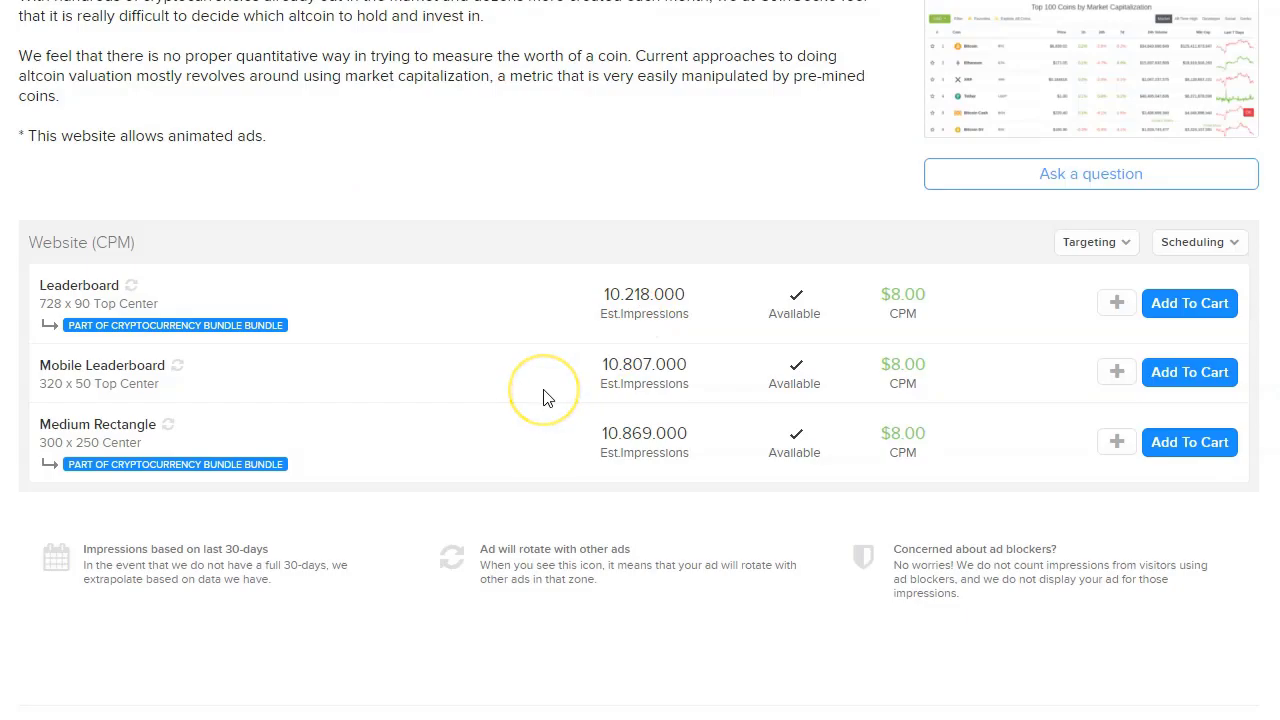
Step: Switch to BuySellAds, return to the marketplace from the CoinGecko listing and open the Pets category
scroll(543, 397, up, 5)
click(284, 40)
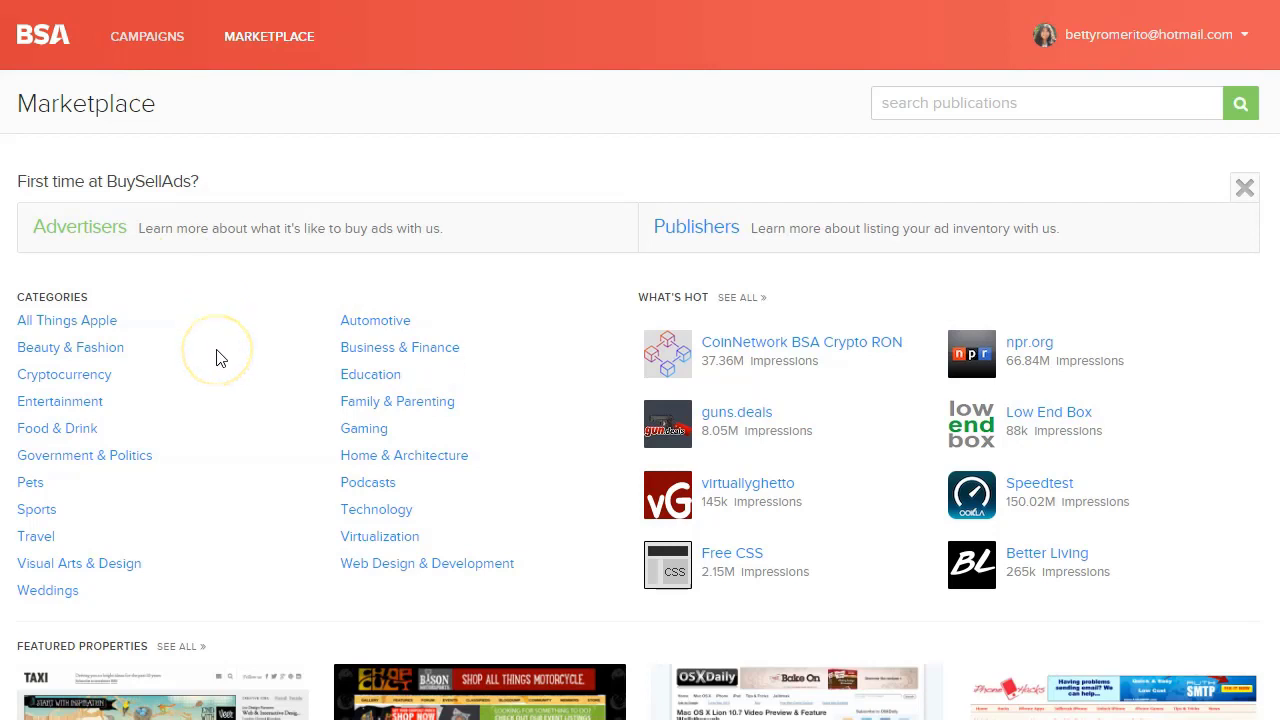
scroll(220, 358, down, 1)
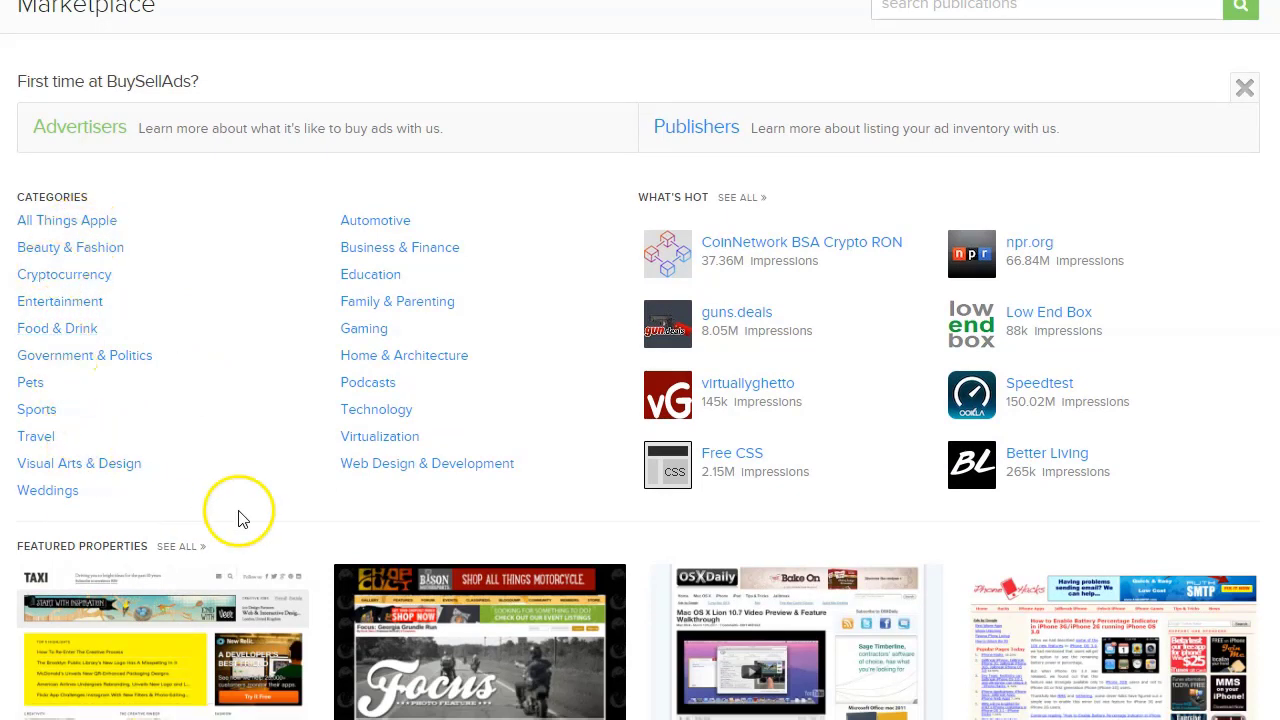
click(30, 386)
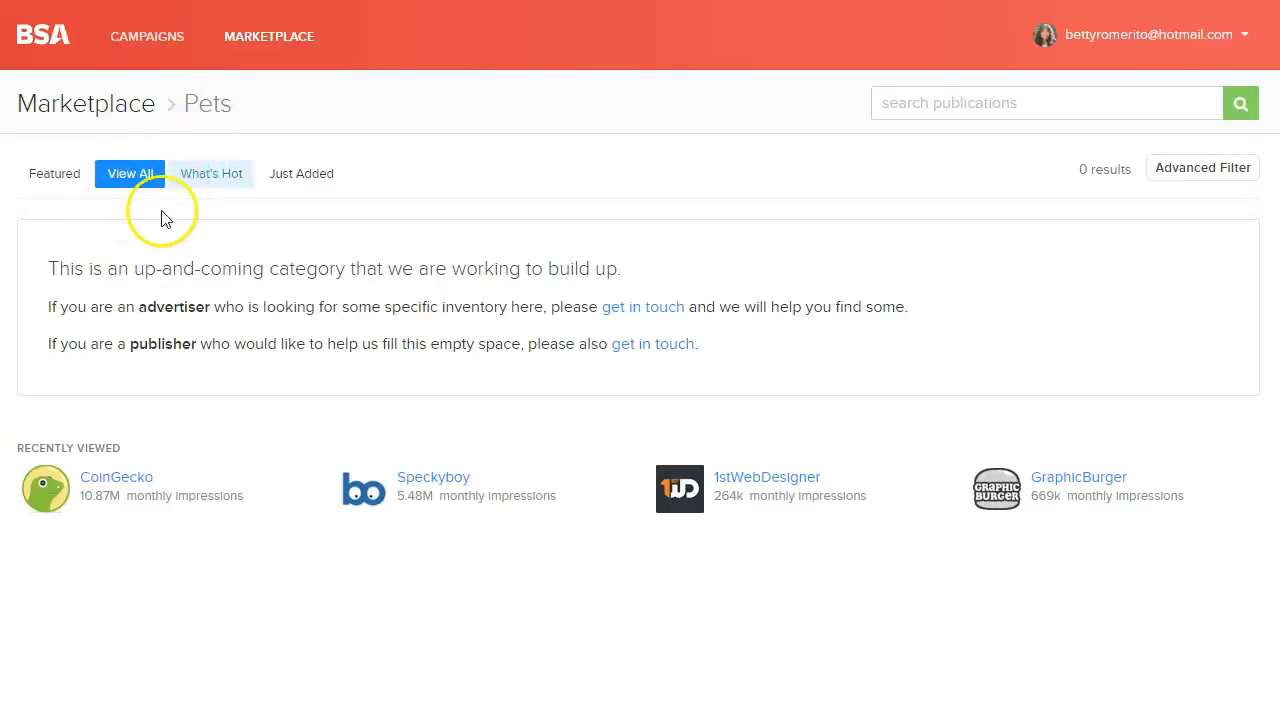
Step: Read the Pets category notice, including its guidance for advertisers
drag(48, 268, 627, 268)
click(524, 272)
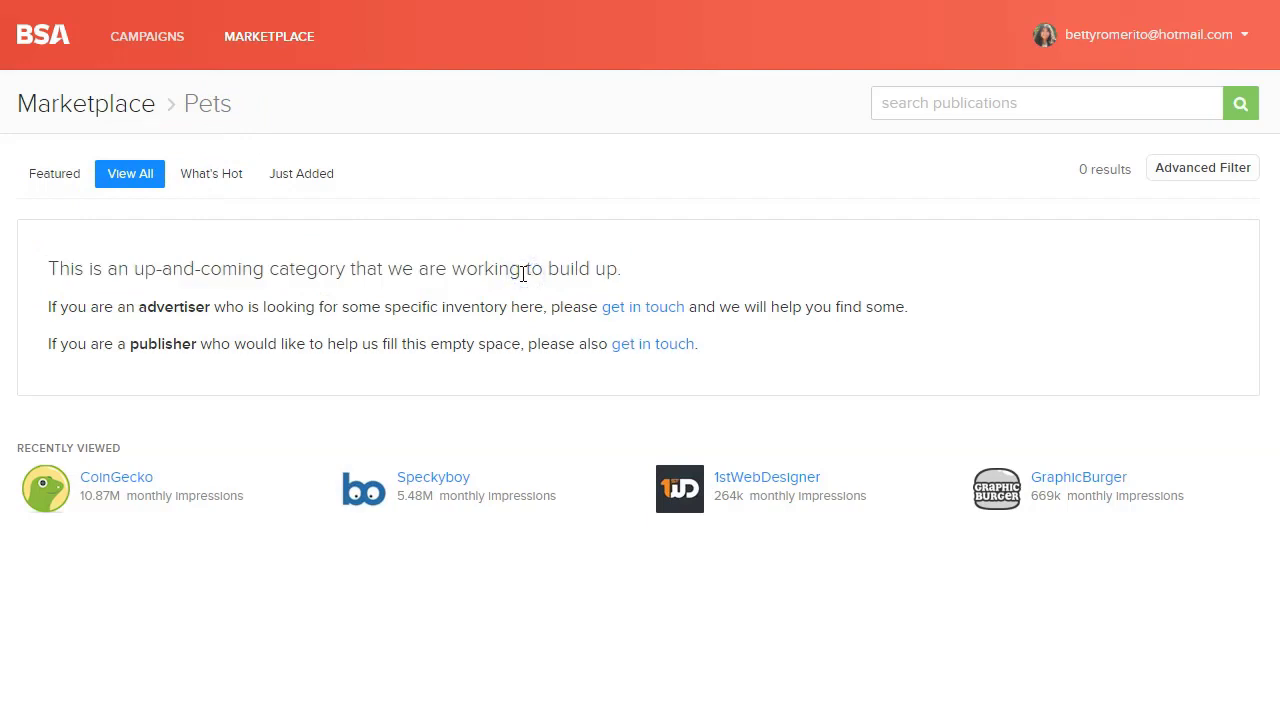
drag(69, 306, 346, 307)
click(392, 309)
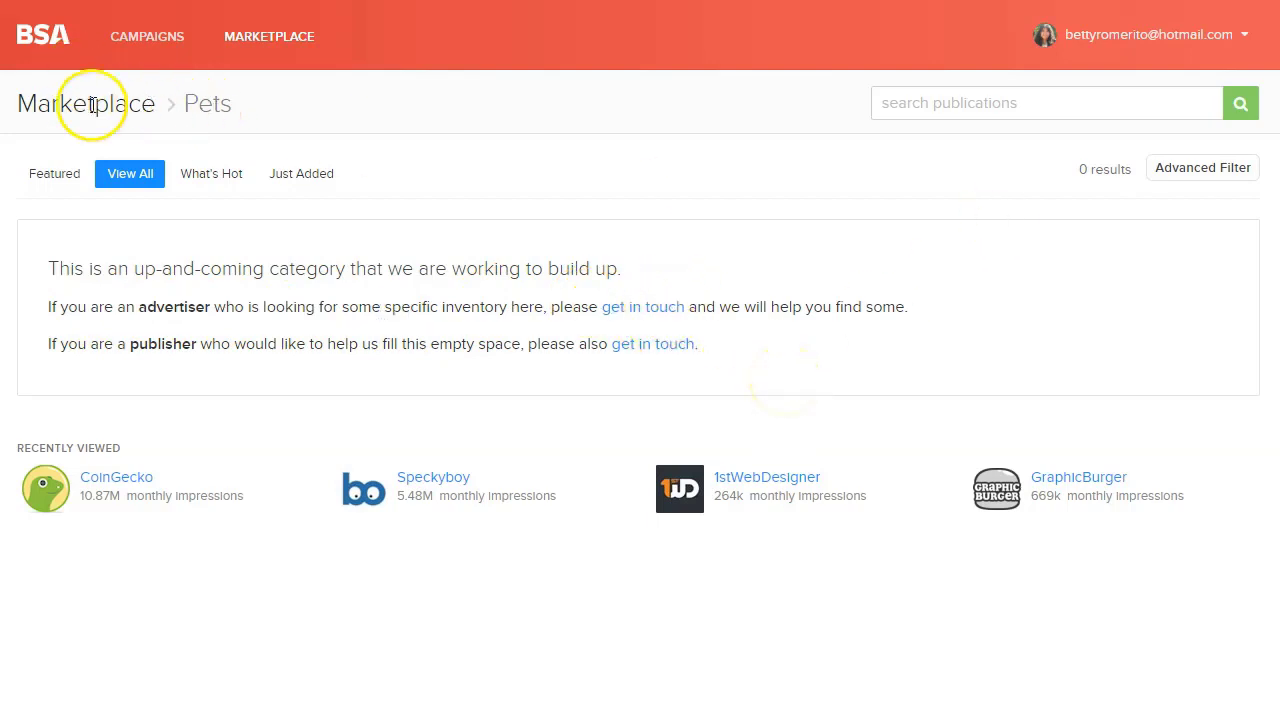
Step: Return to the marketplace, browse the Weddings category and open the Every Last Detail listing
click(276, 42)
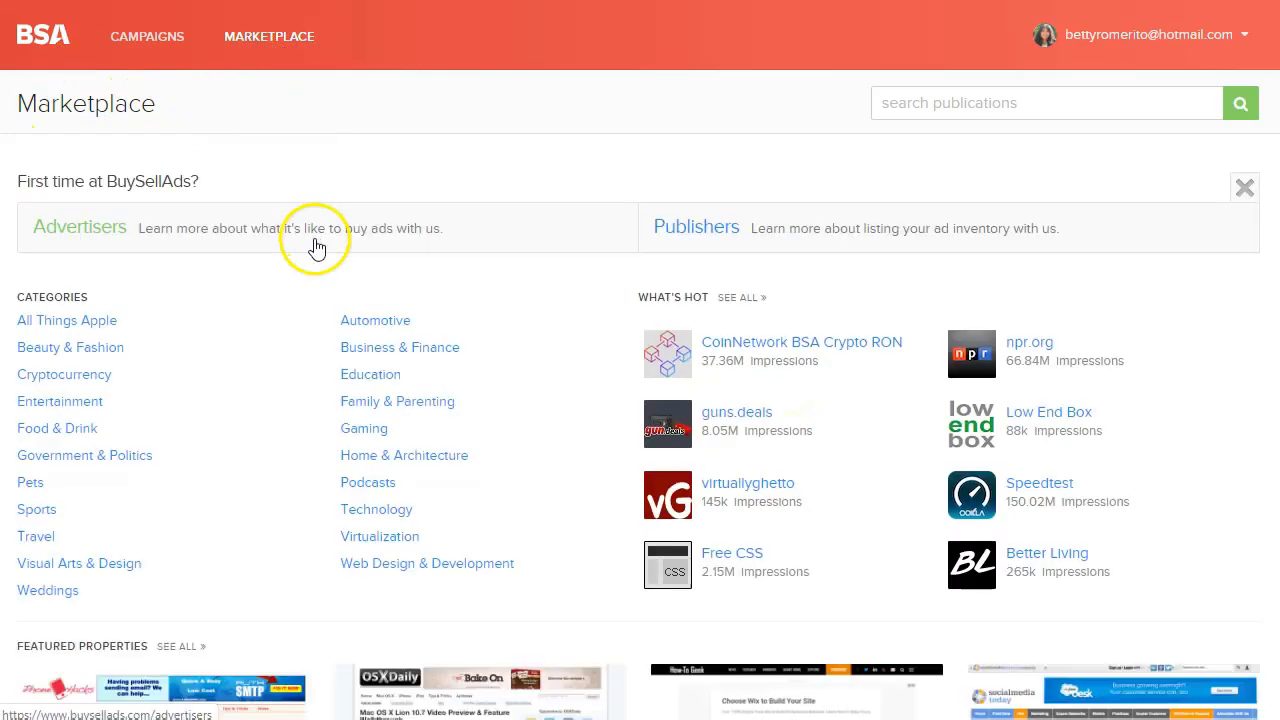
scroll(231, 364, down, 1)
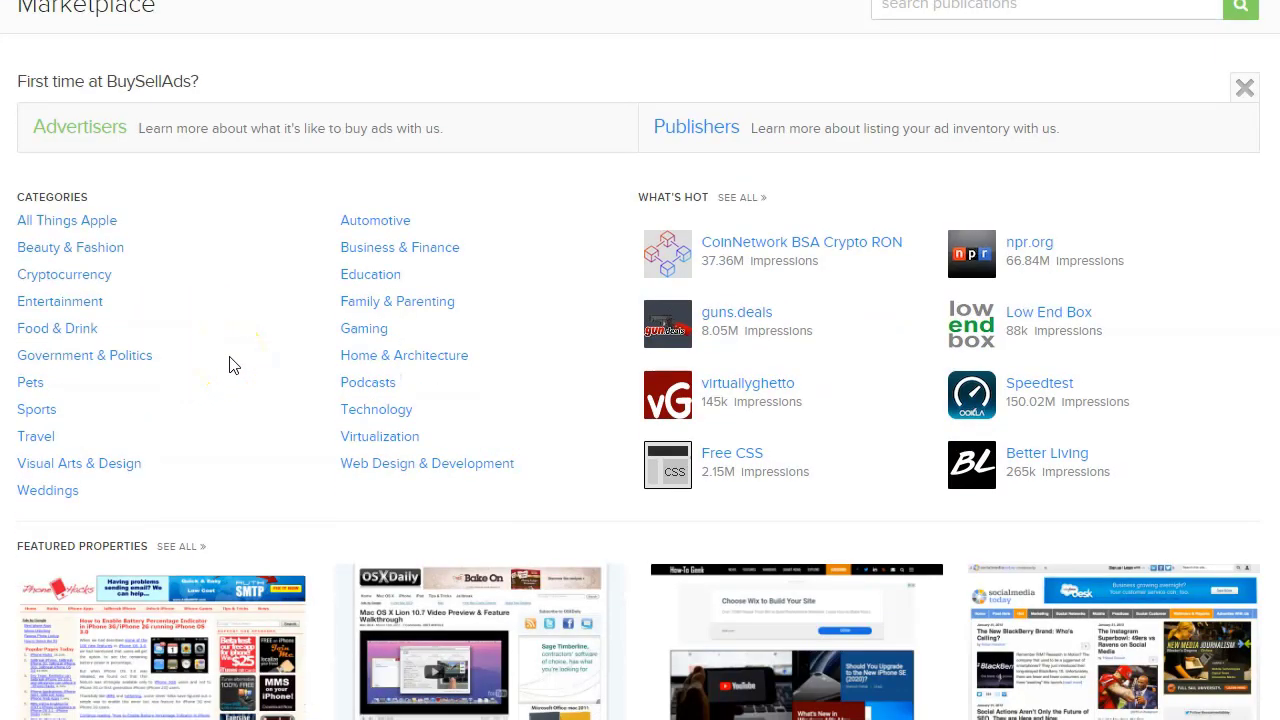
click(52, 489)
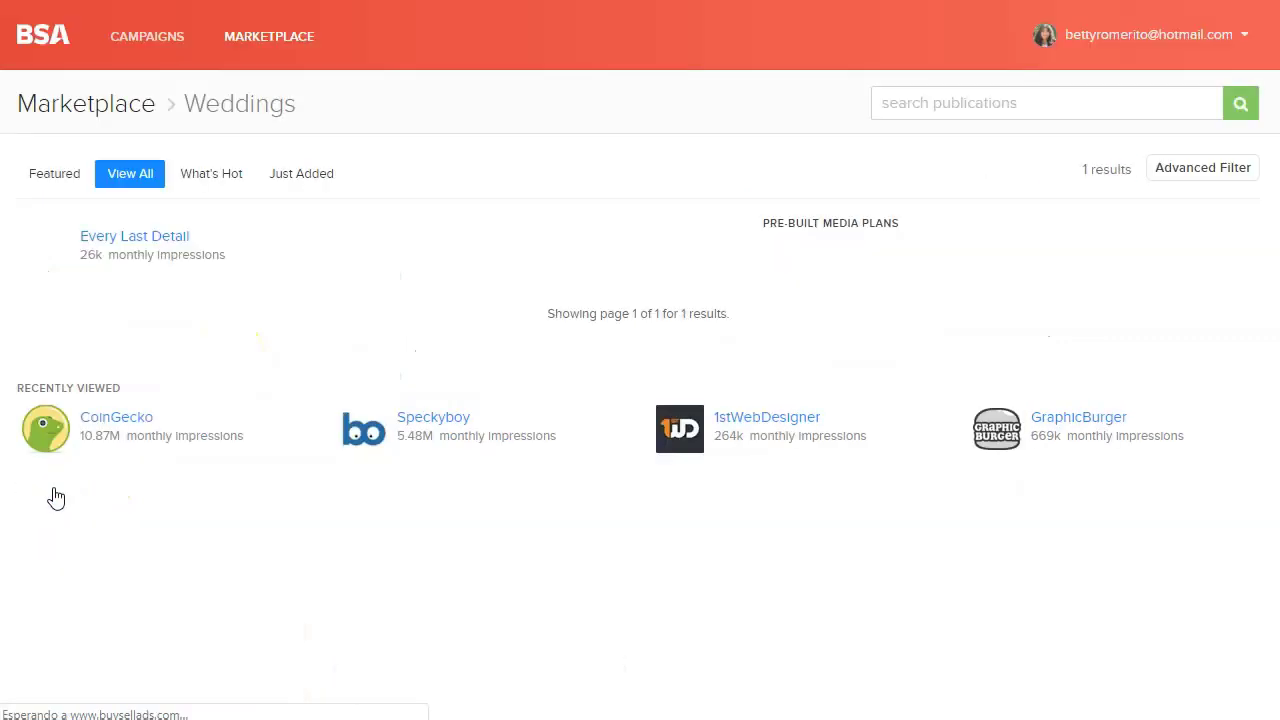
click(163, 243)
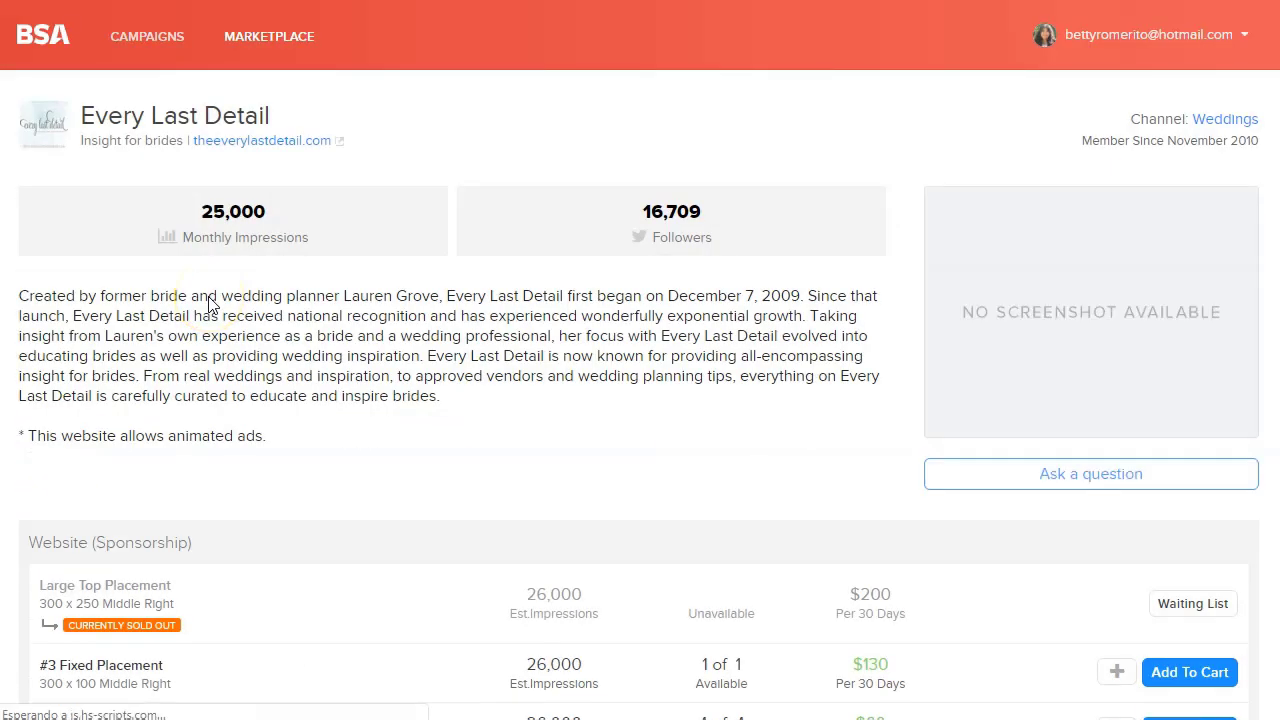
Step: Review the sponsorship placements on the Every Last Detail listing, checking the Large Top Placement's price per 30 days
scroll(469, 417, down, 3)
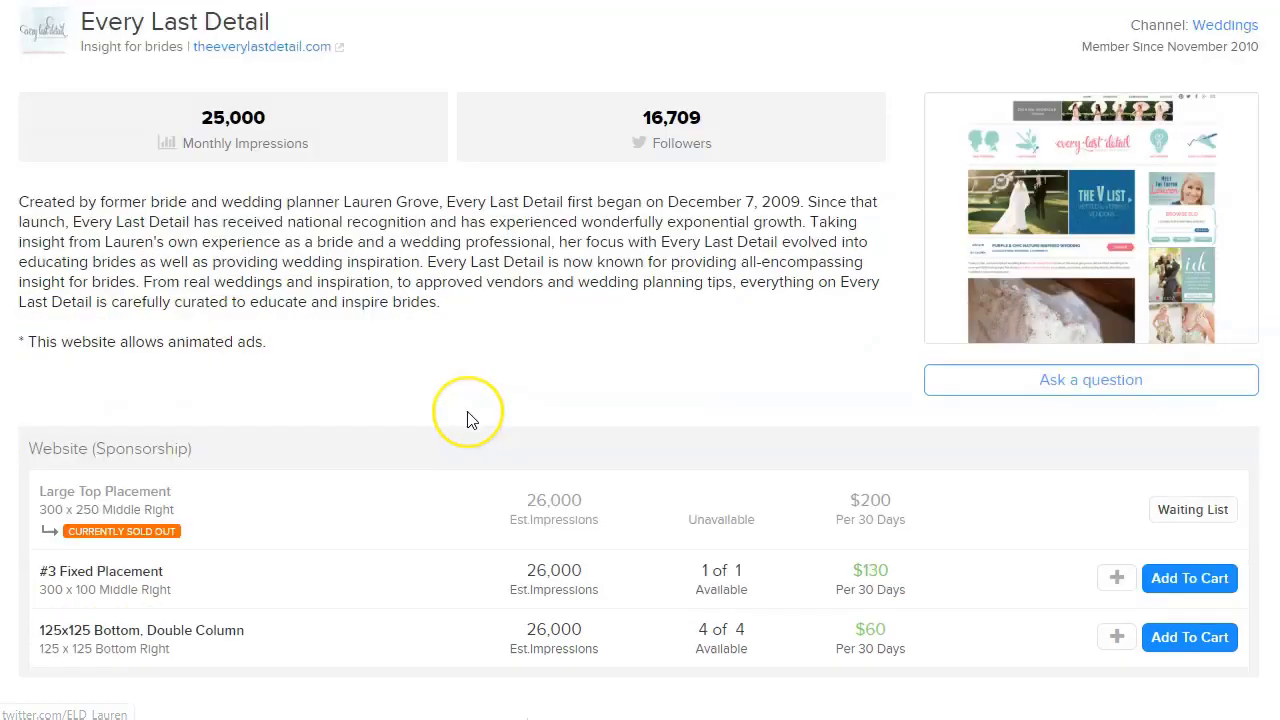
mouse_move(914, 320)
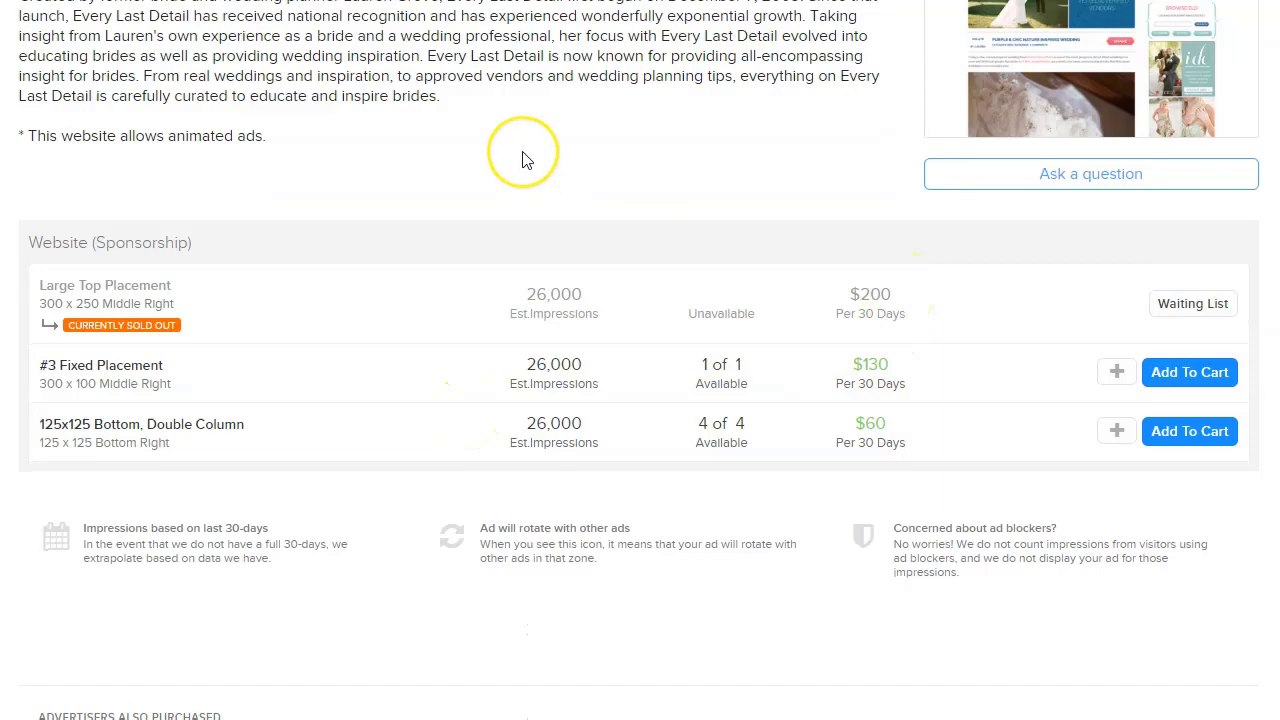
mouse_move(920, 322)
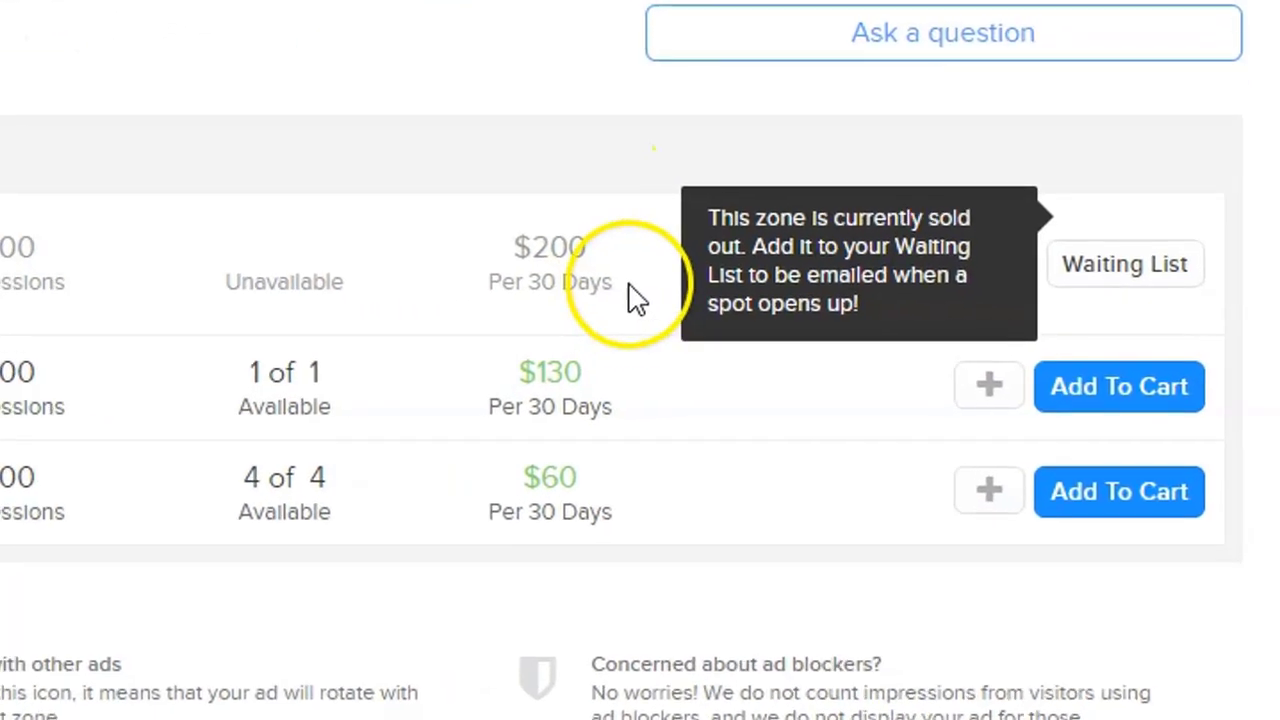
drag(920, 322, 886, 314)
drag(572, 283, 477, 280)
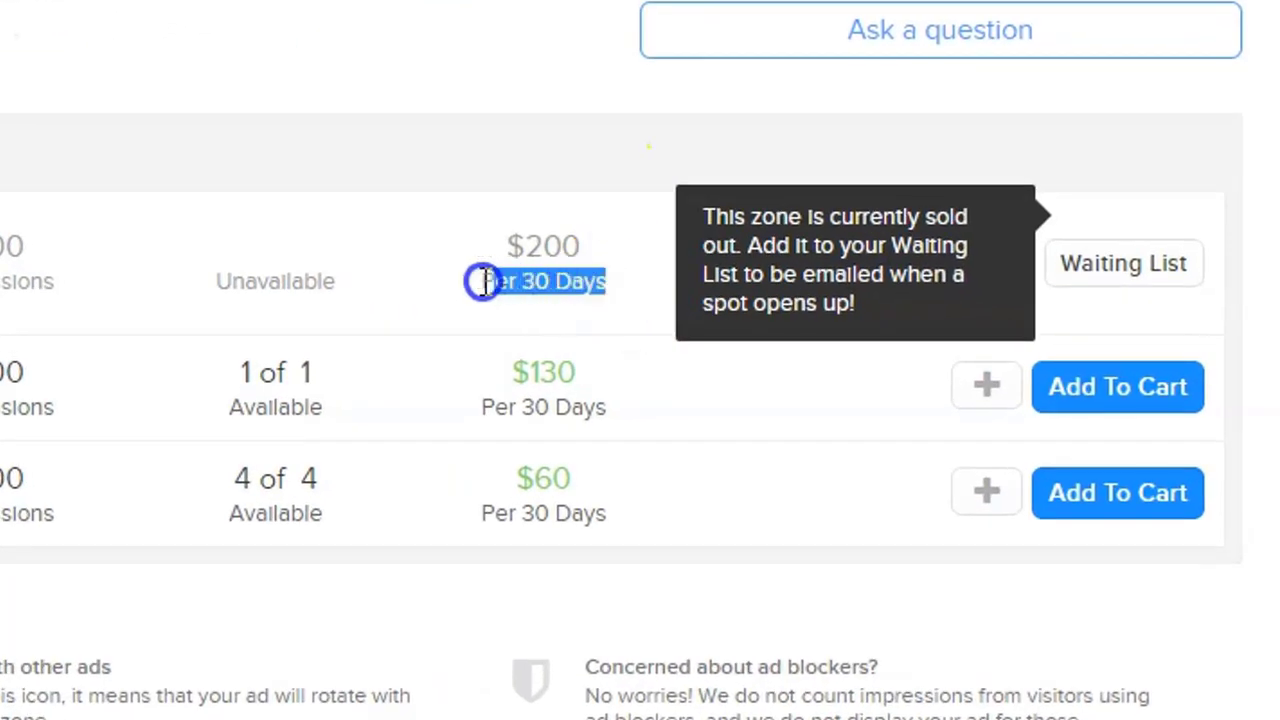
click(562, 296)
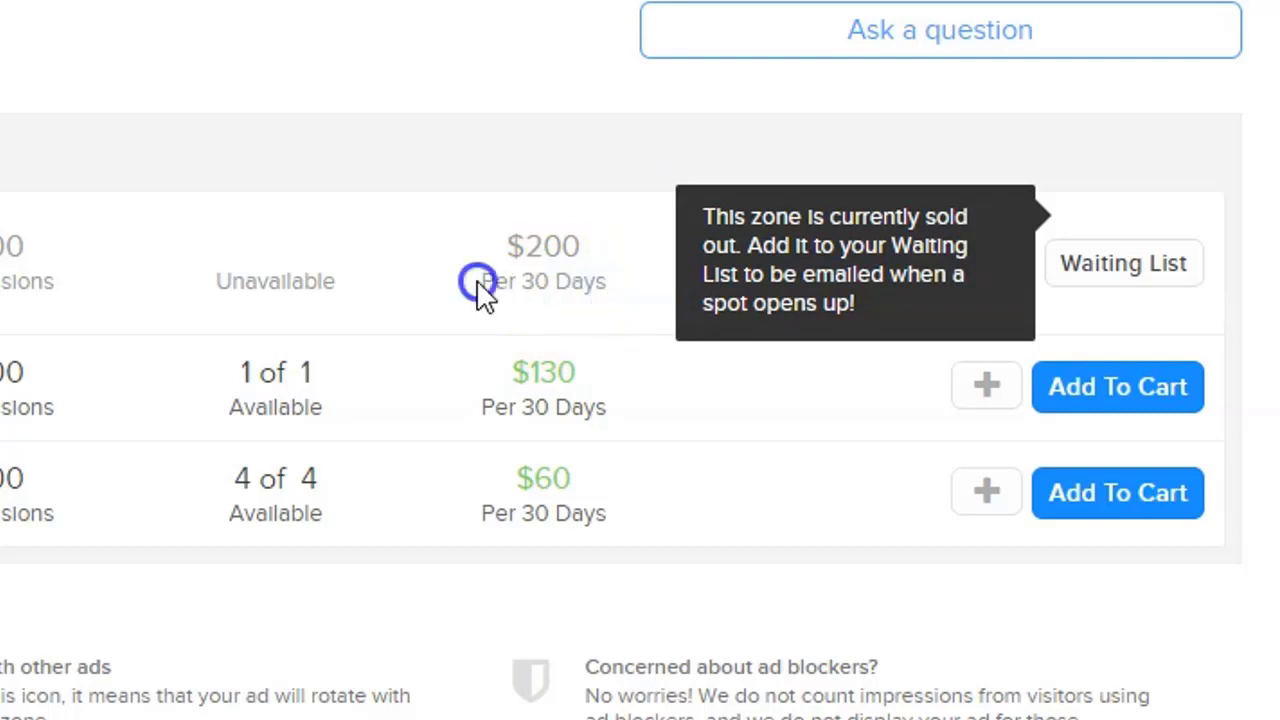
drag(477, 291, 594, 308)
click(588, 296)
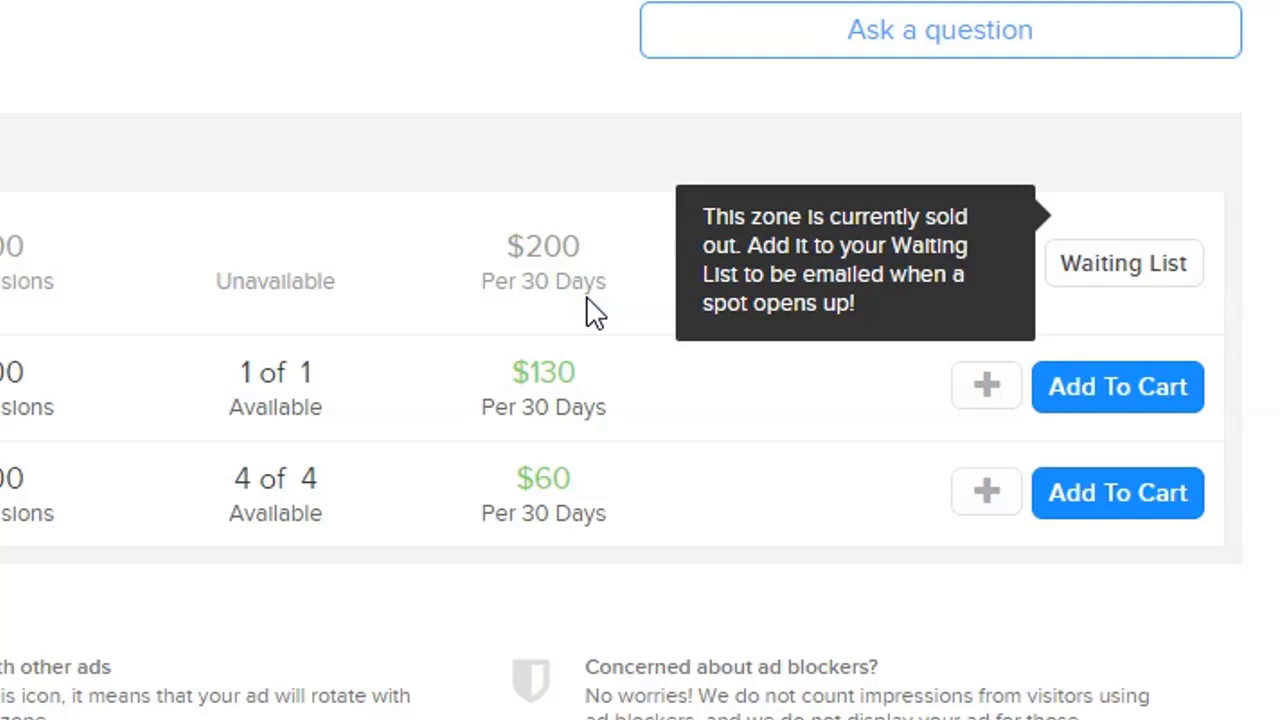
click(563, 286)
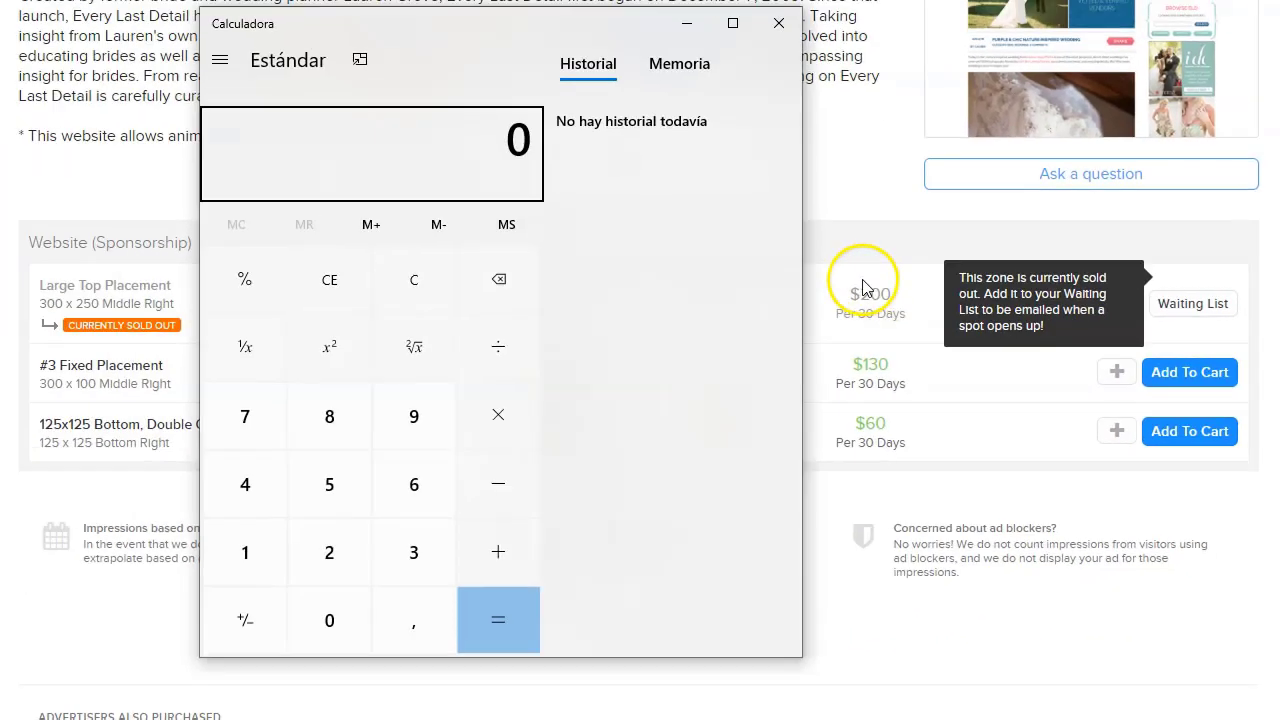
Step: Divide 200 by 26 in the calculator to work out the Large Top Placement's cost per thousand impressions
drag(563, 29, 291, 28)
mouse_move(848, 318)
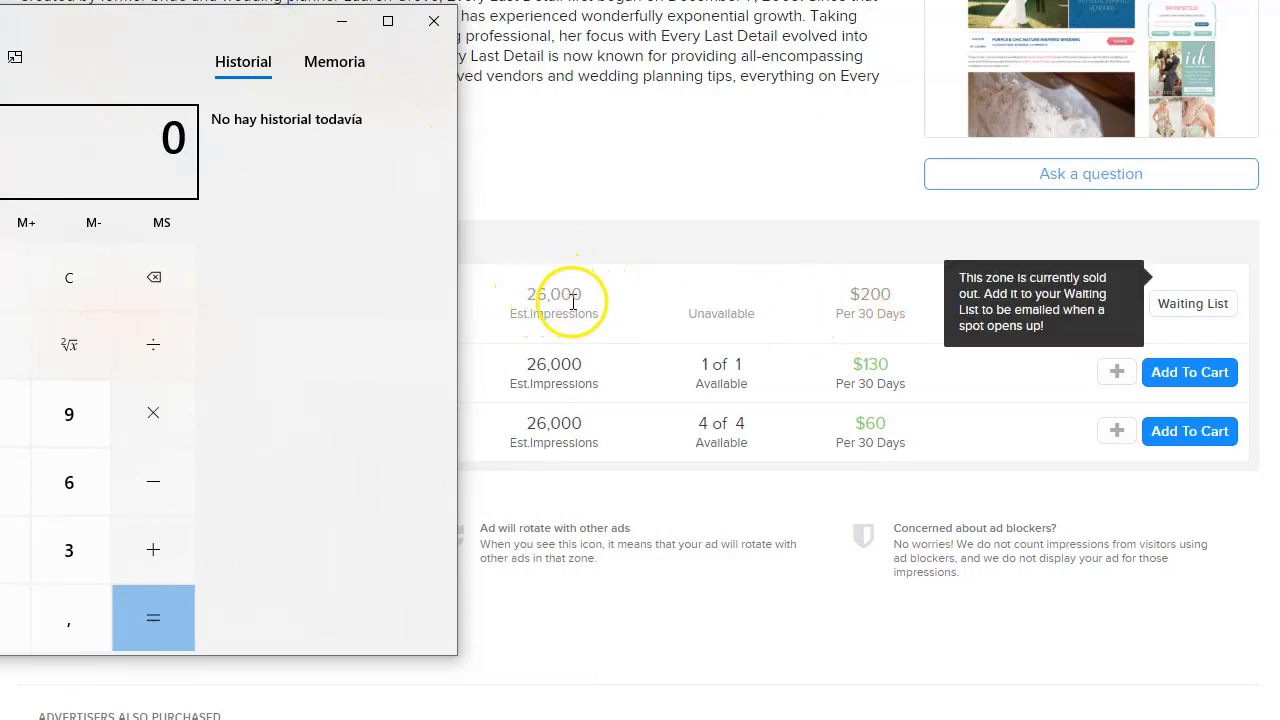
click(123, 30)
drag(123, 30, 476, 74)
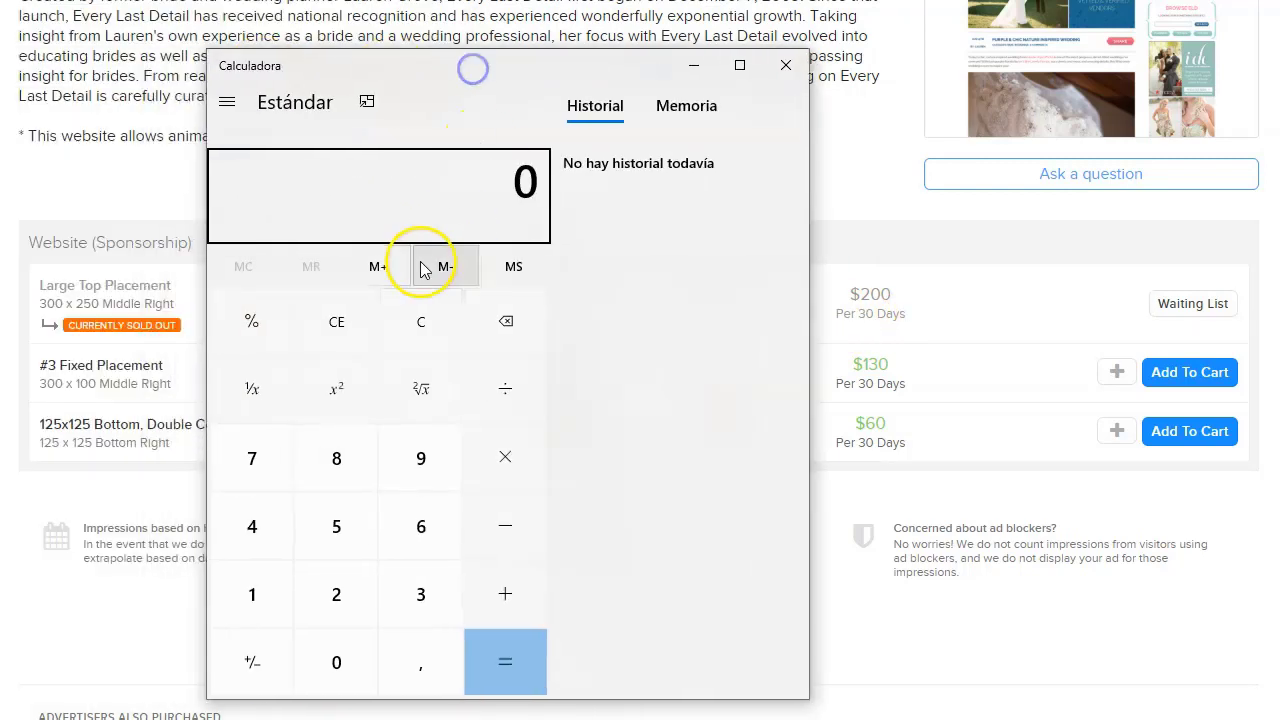
key(2)
key(0)
key(0)
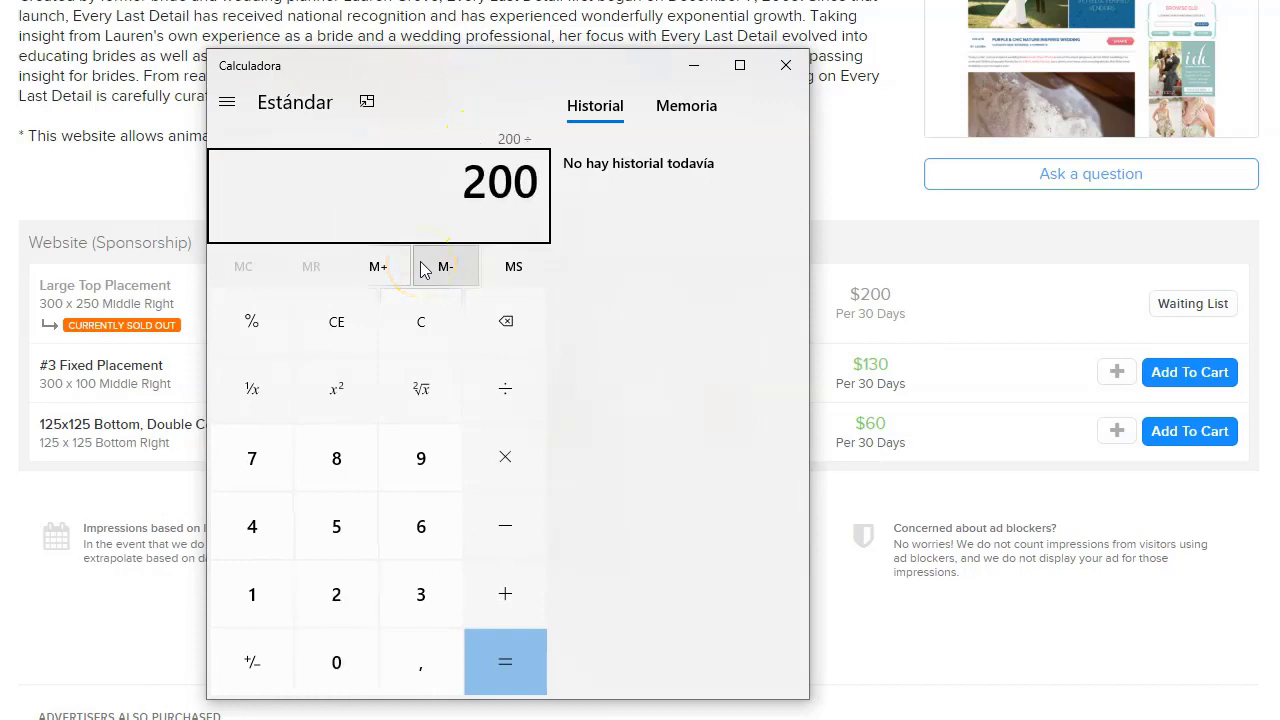
drag(486, 78, 868, 90)
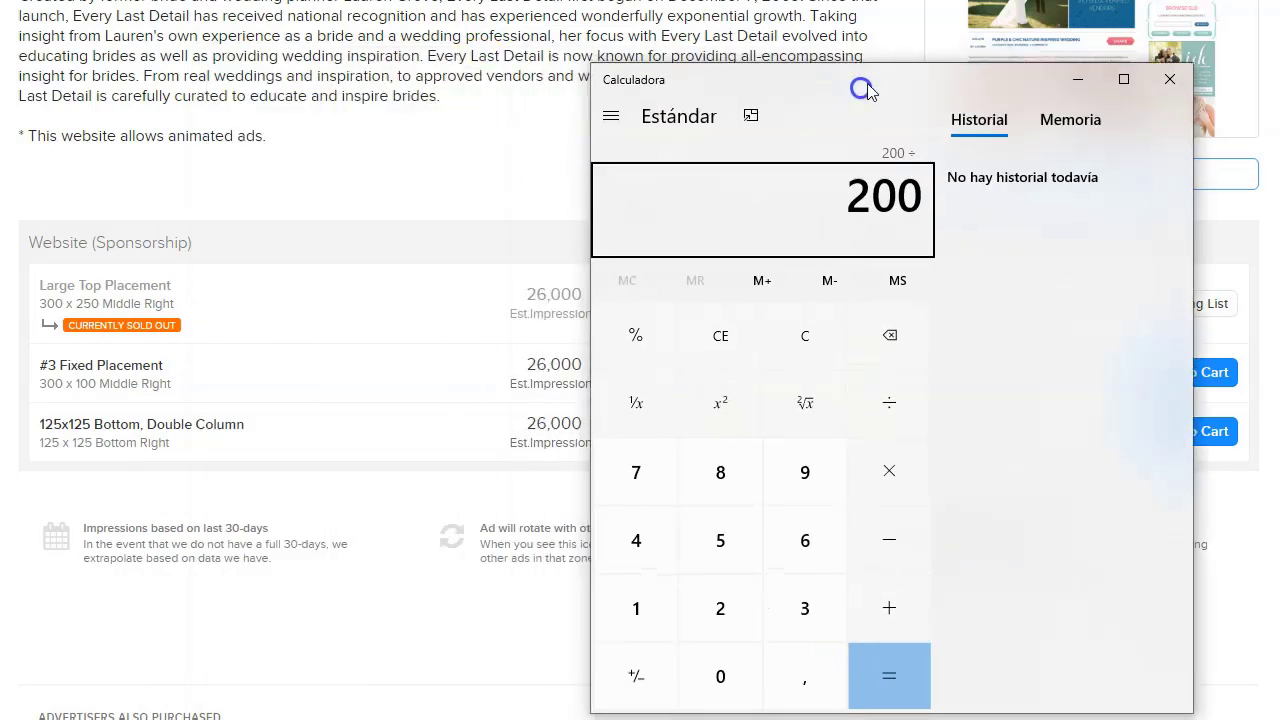
text(26 =)
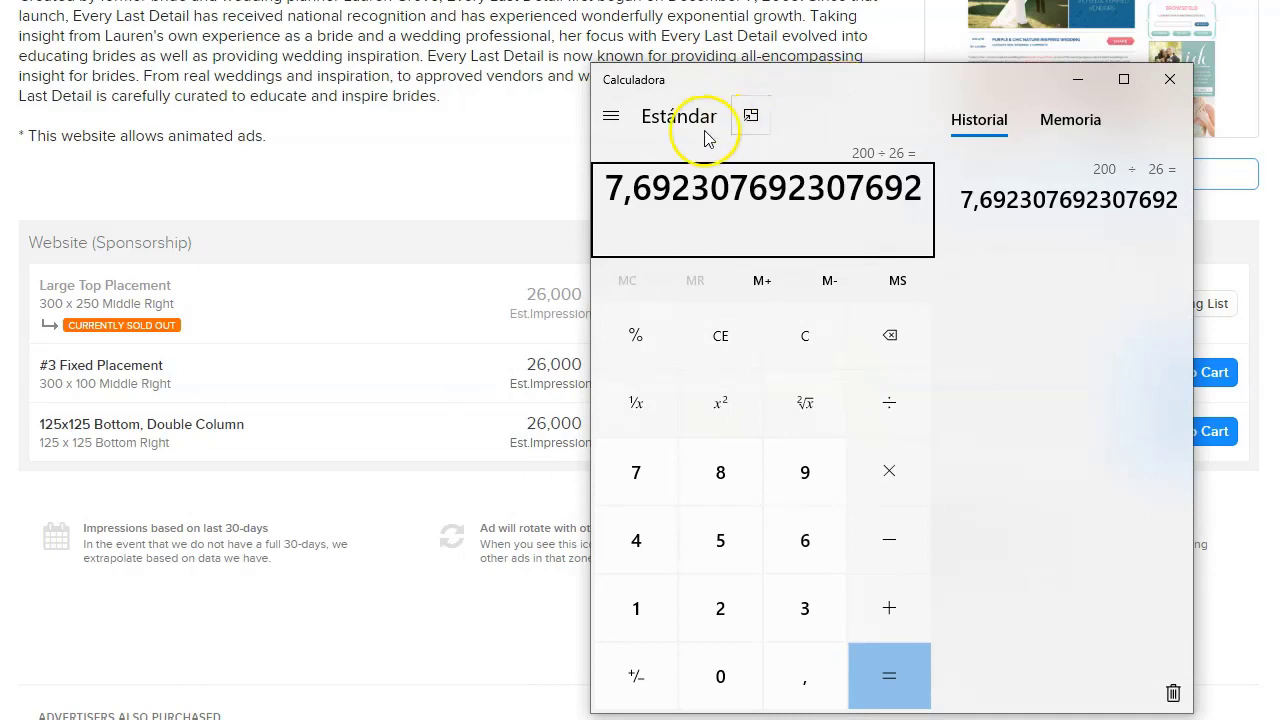
click(529, 192)
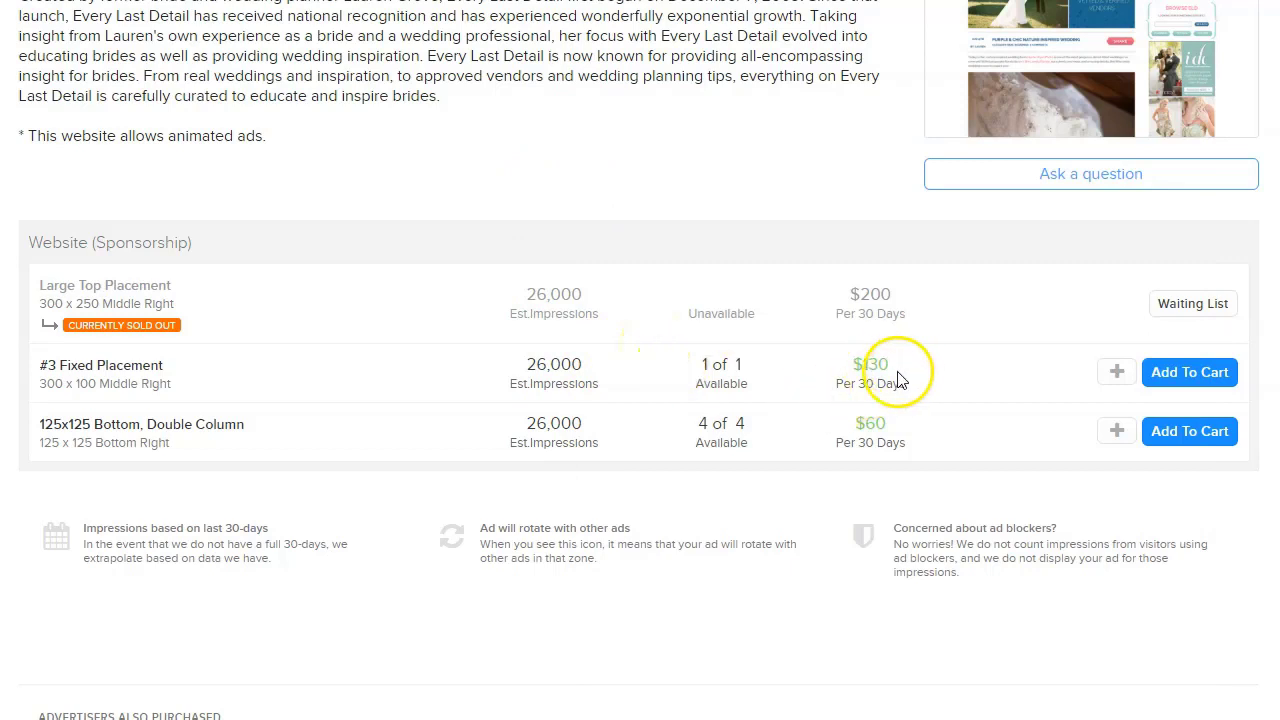
Step: Calculate 60 divided by 26 for the cost per thousand impressions of the 125x125 Bottom, Double Column placement
mouse_move(899, 443)
drag(852, 423, 886, 427)
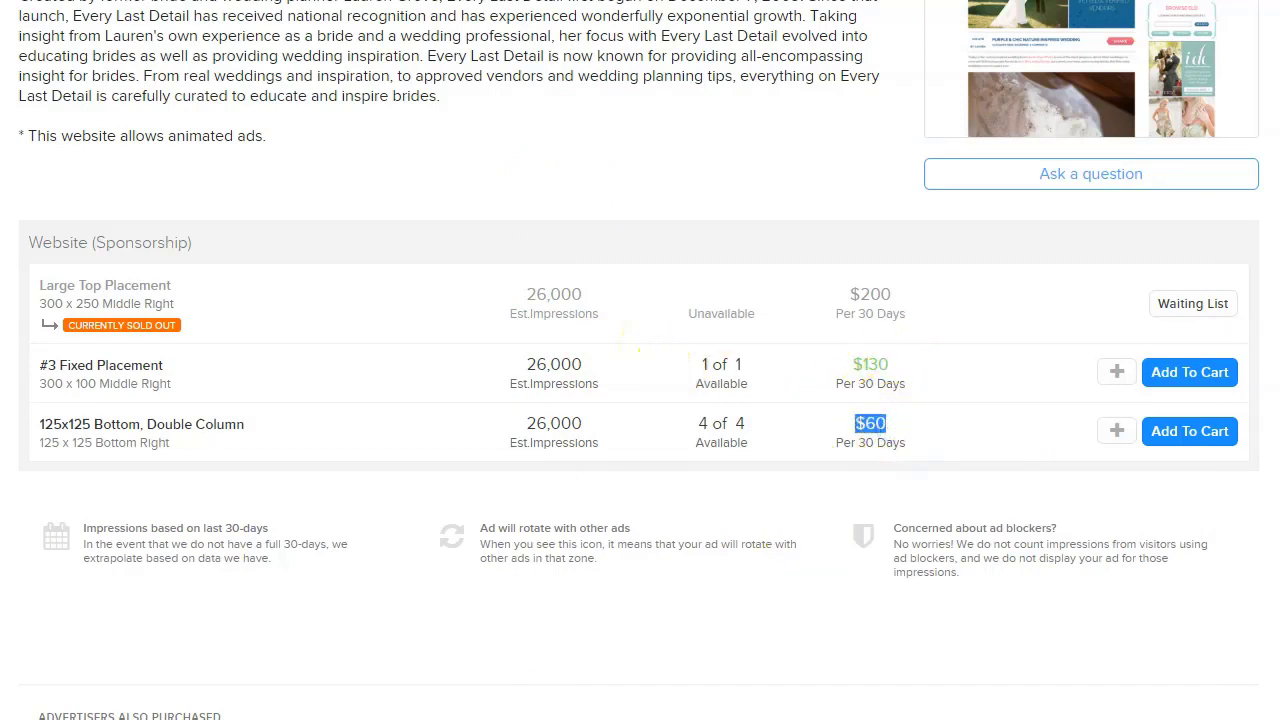
key(alt+Tab)
key(Escape)
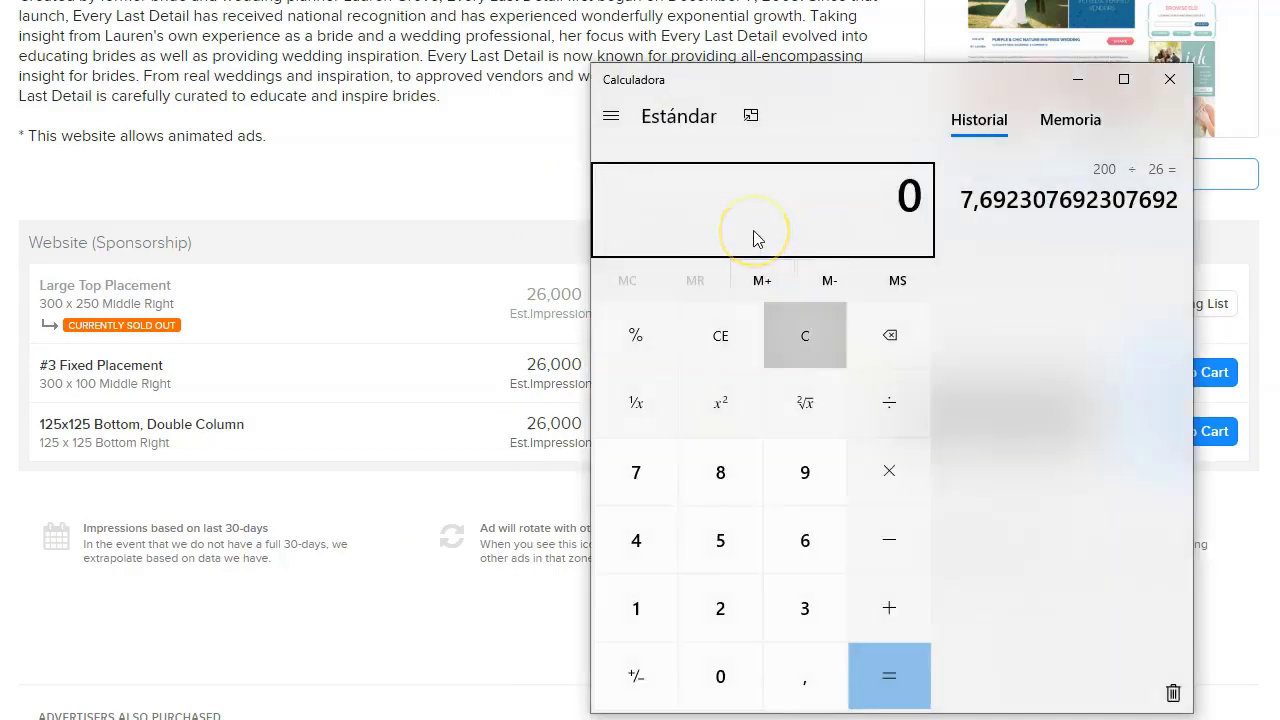
text(60)
key(slash)
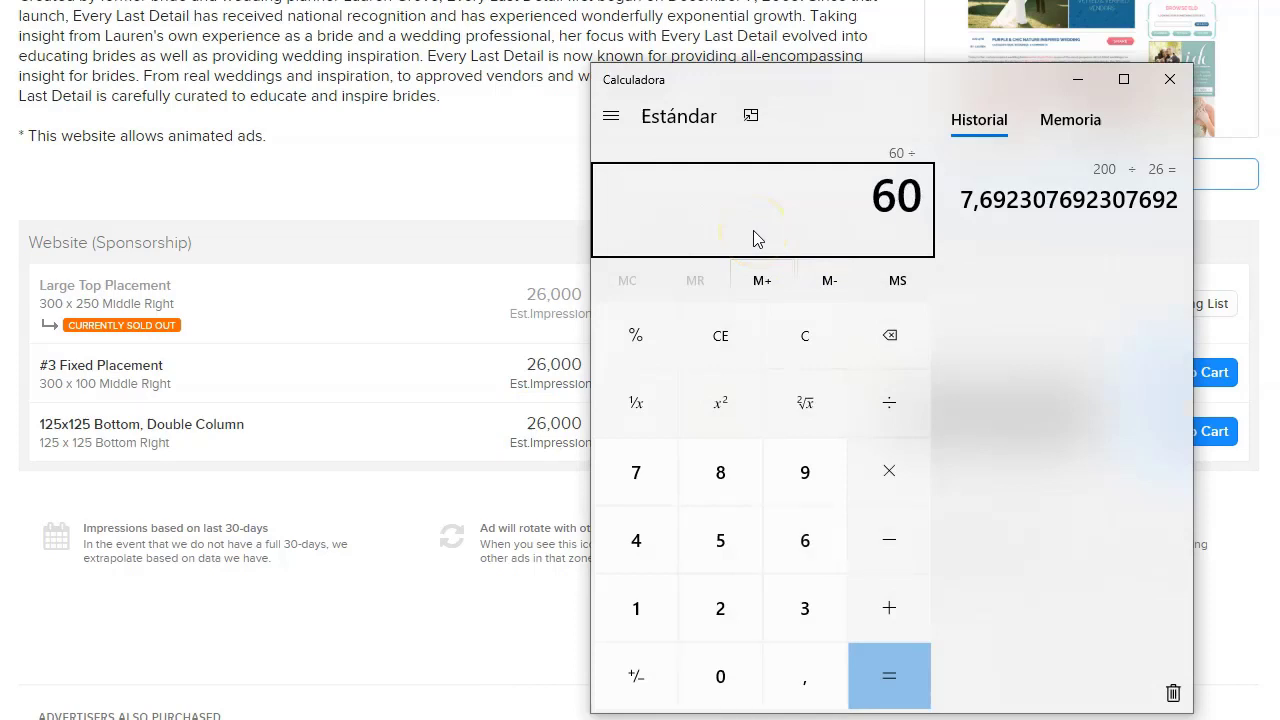
text(26)
key(Return)
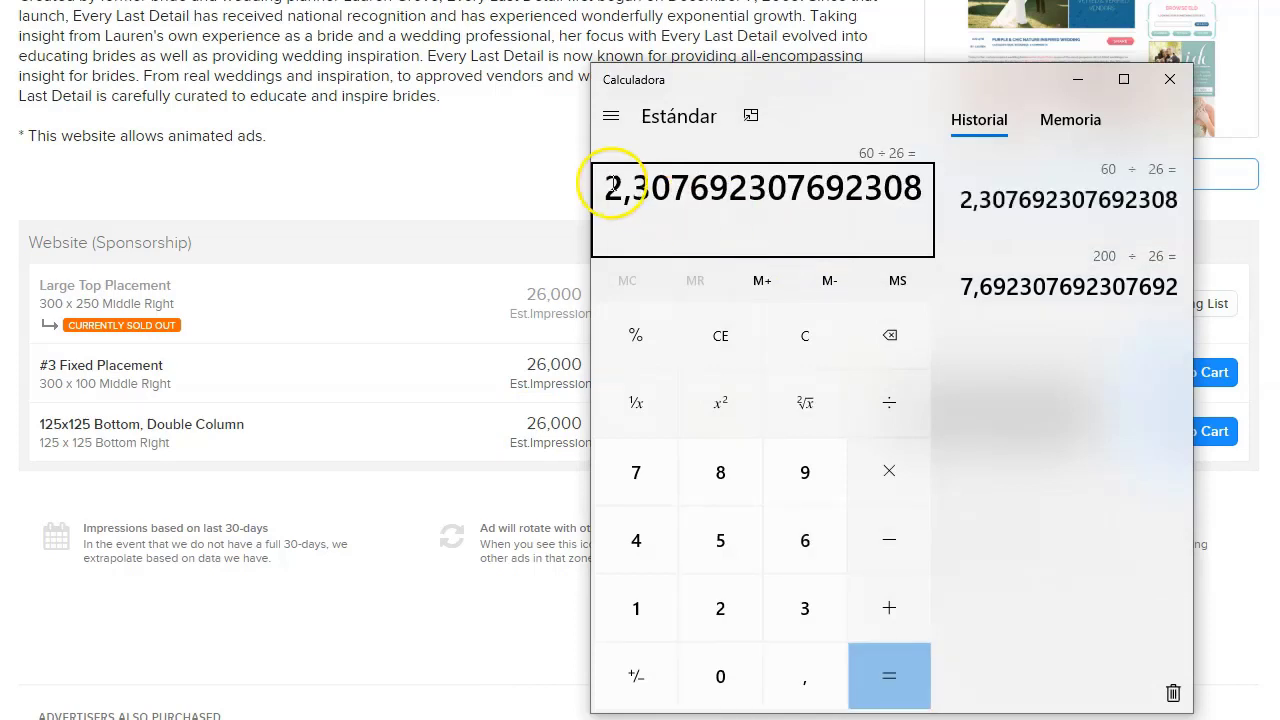
click(449, 192)
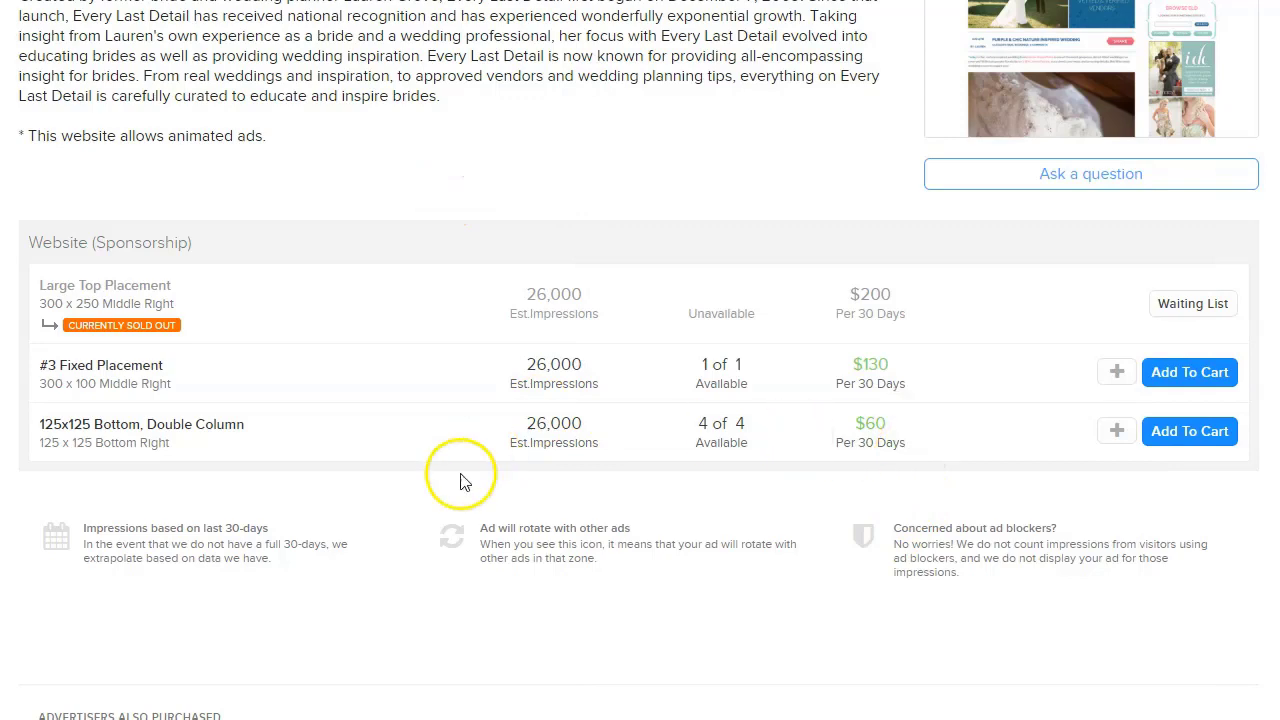
Step: Switch to MaxBounty and search its campaigns for "diet"
mouse_move(311, 310)
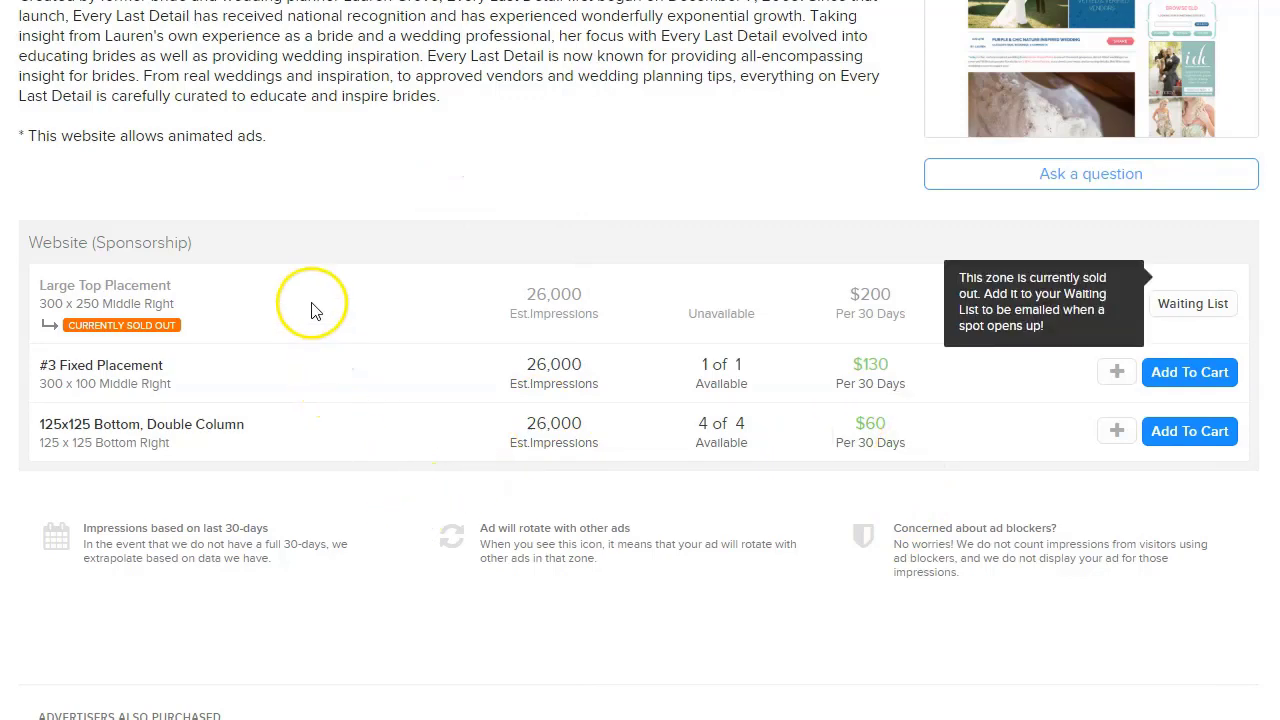
scroll(457, 257, up, 2)
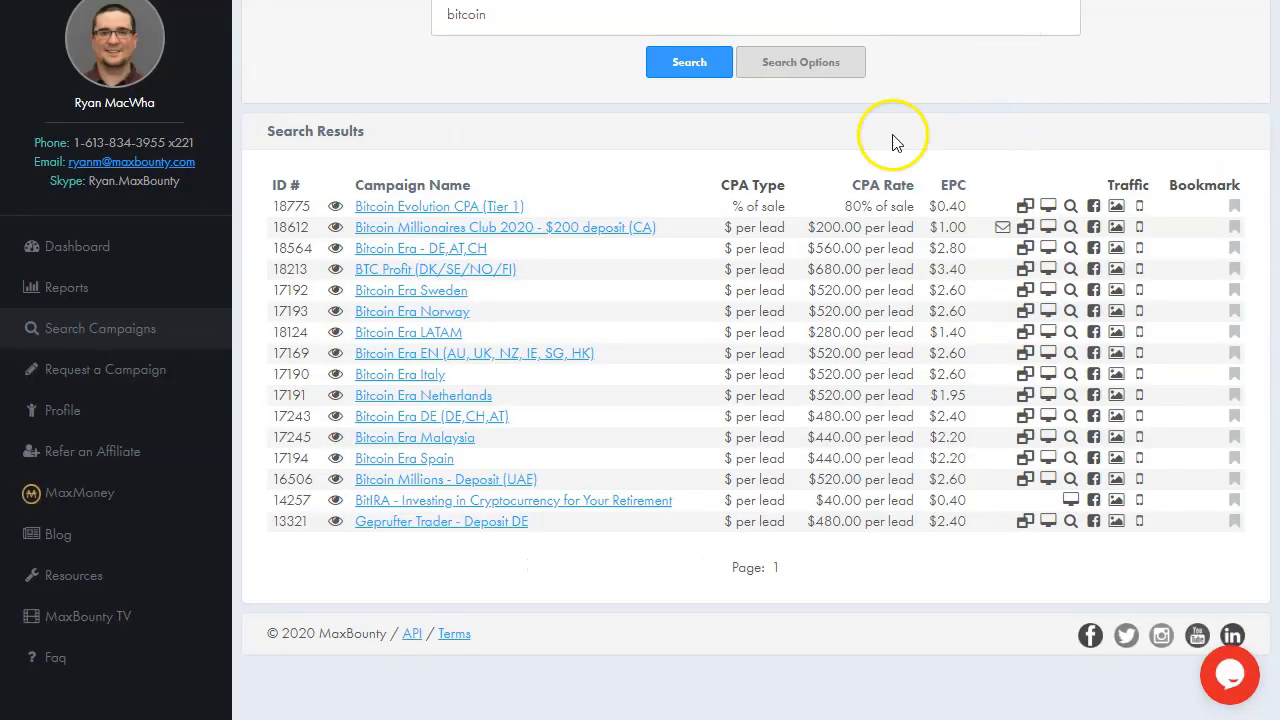
scroll(890, 137, up, 2)
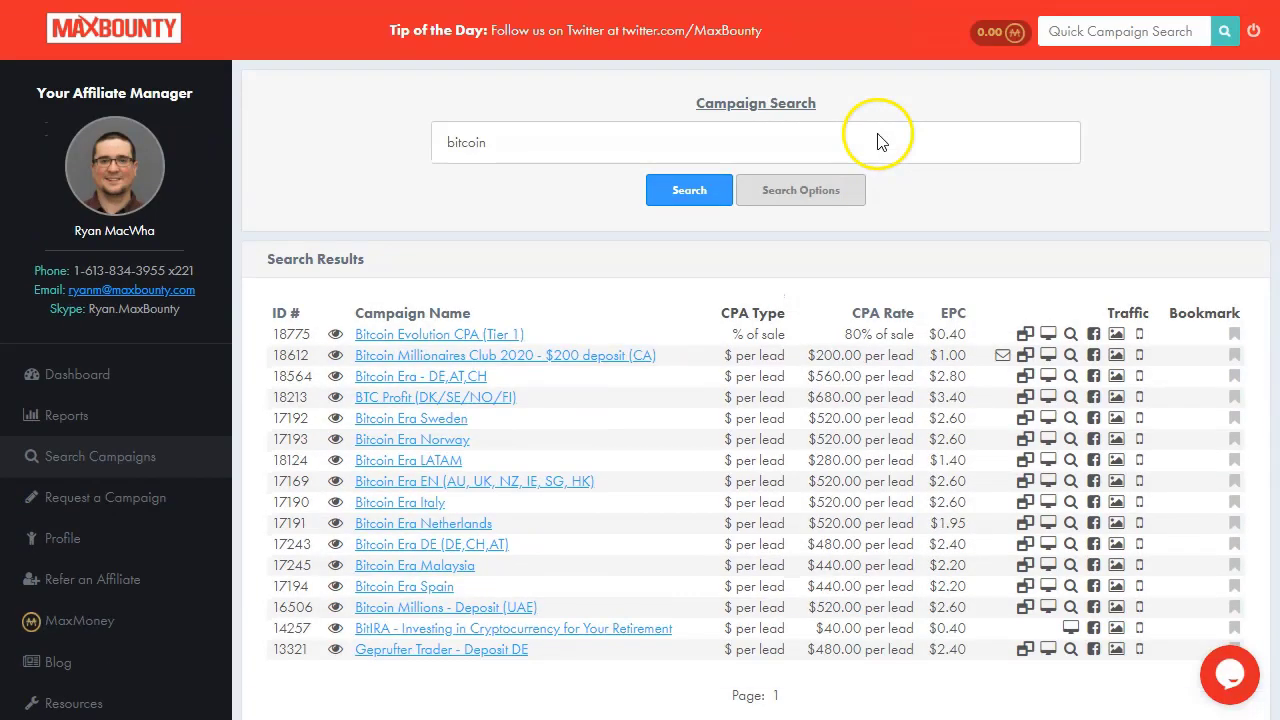
click(1073, 34)
text(die)
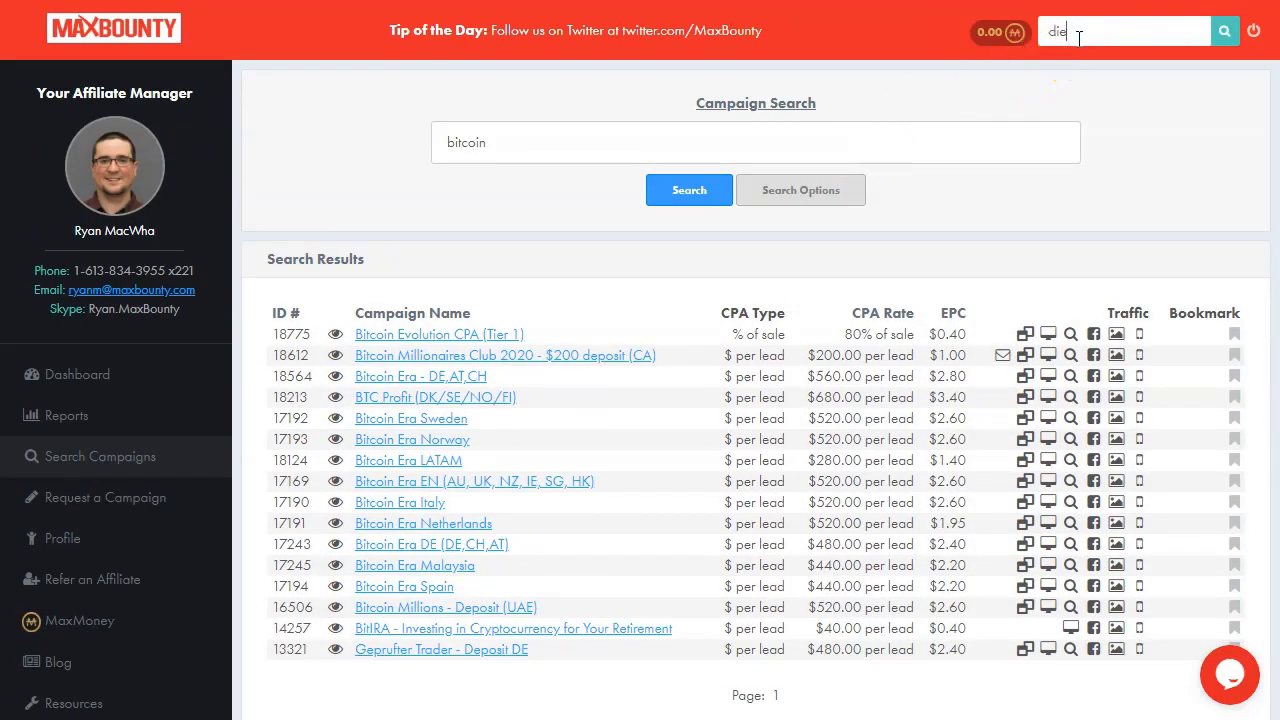
text(tas)
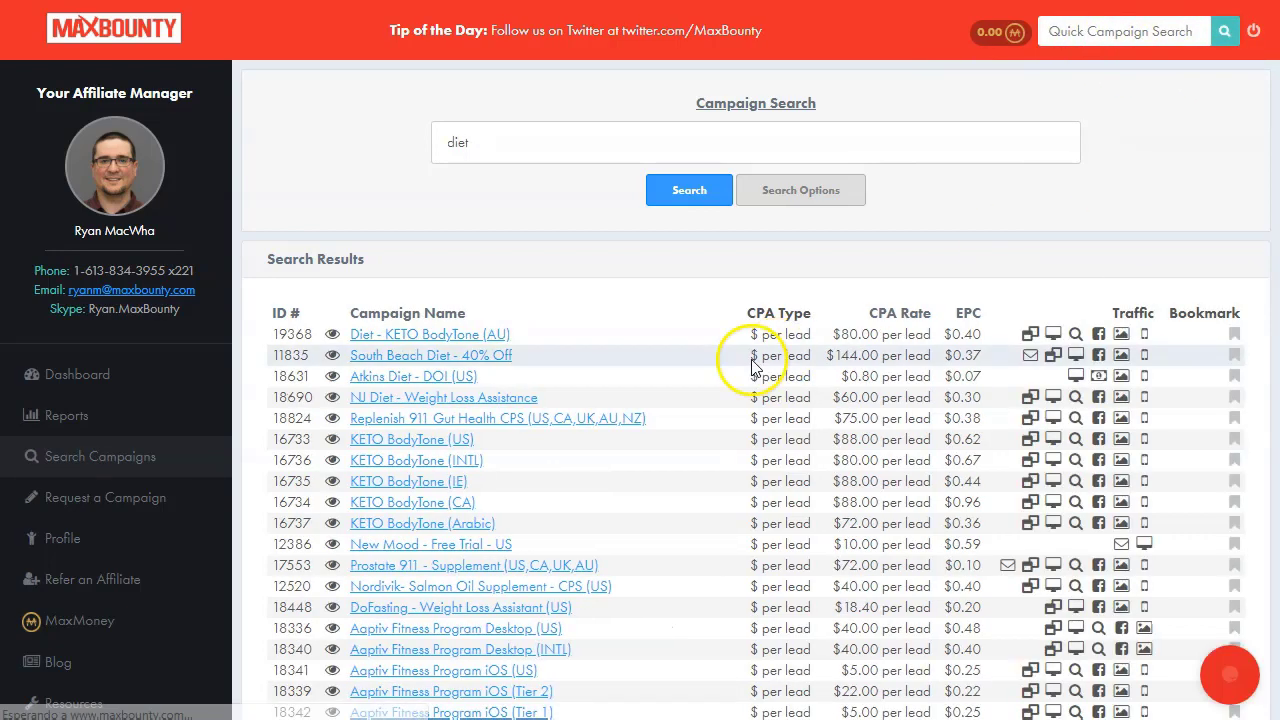
Step: Browse the diet campaigns and compare their CPA rates
scroll(647, 363, down, 1)
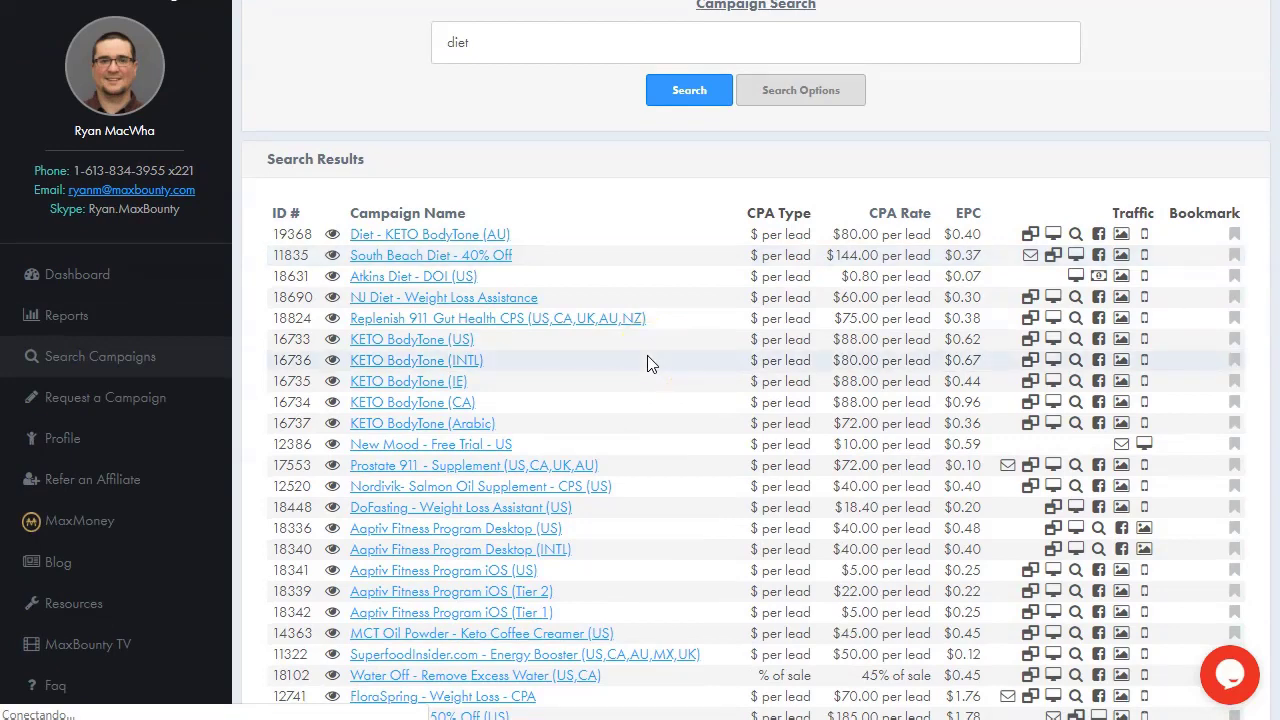
scroll(477, 366, down, 2)
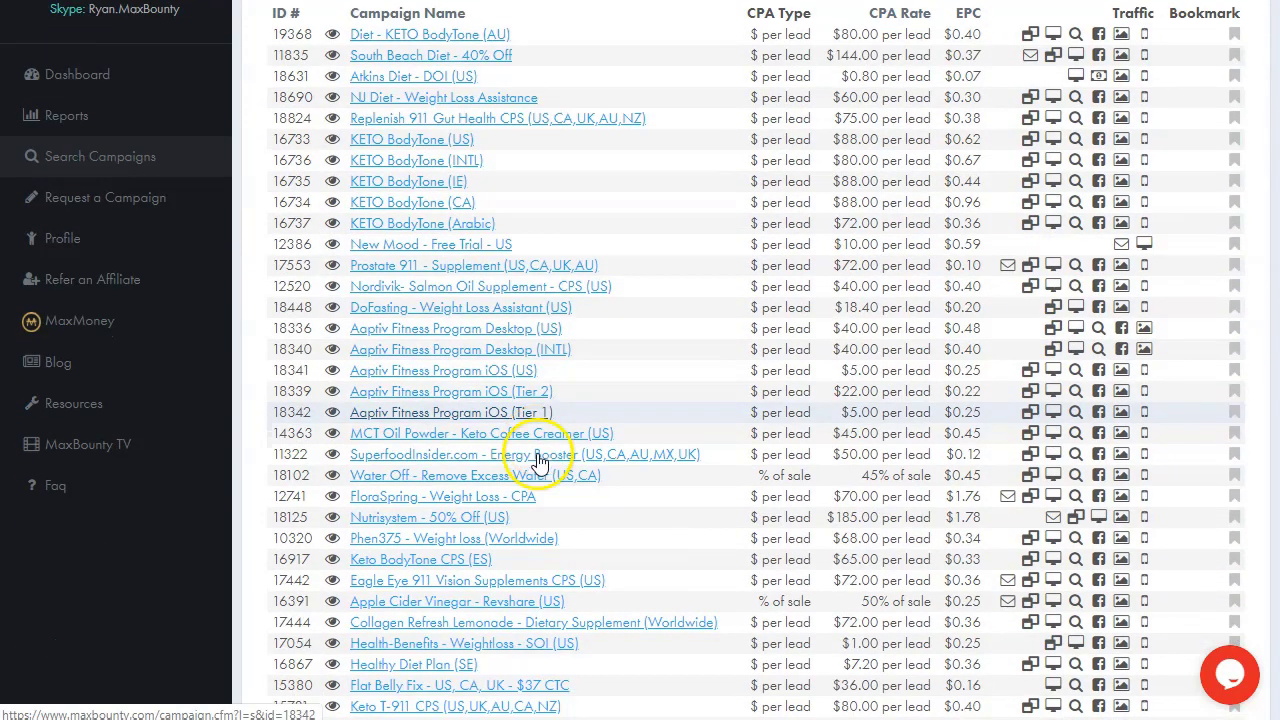
click(437, 374)
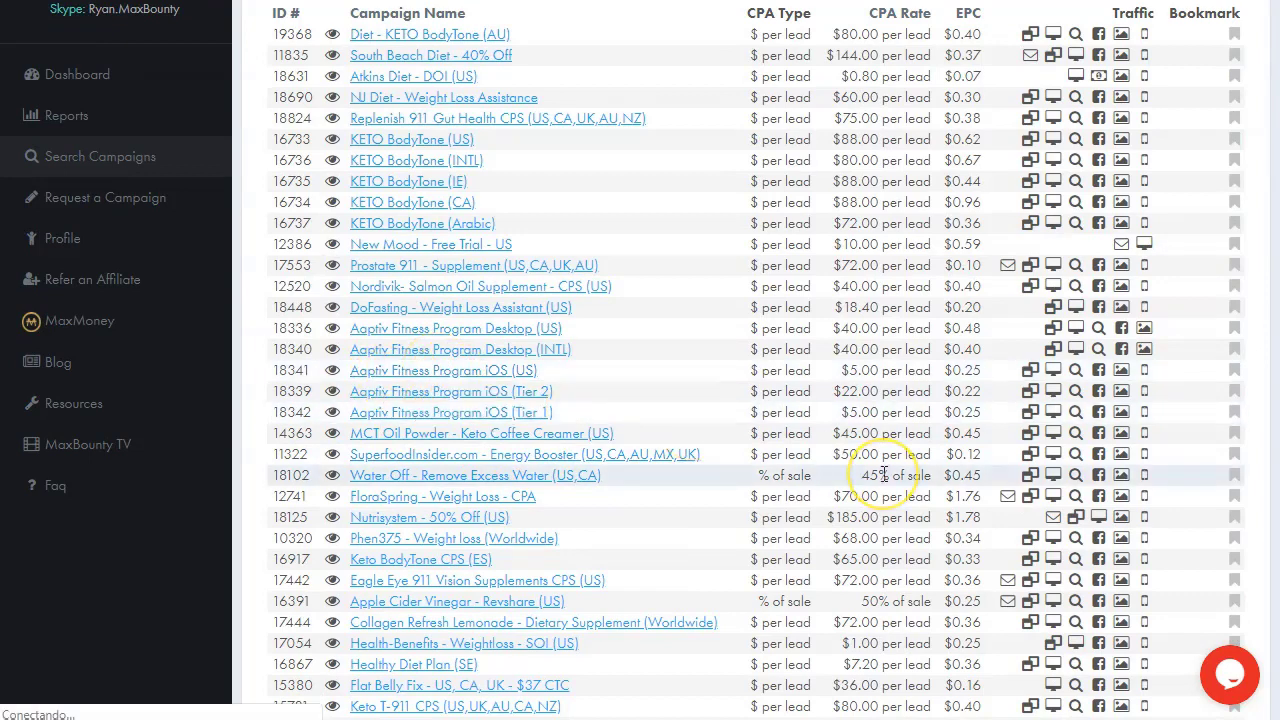
scroll(884, 474, down, 2)
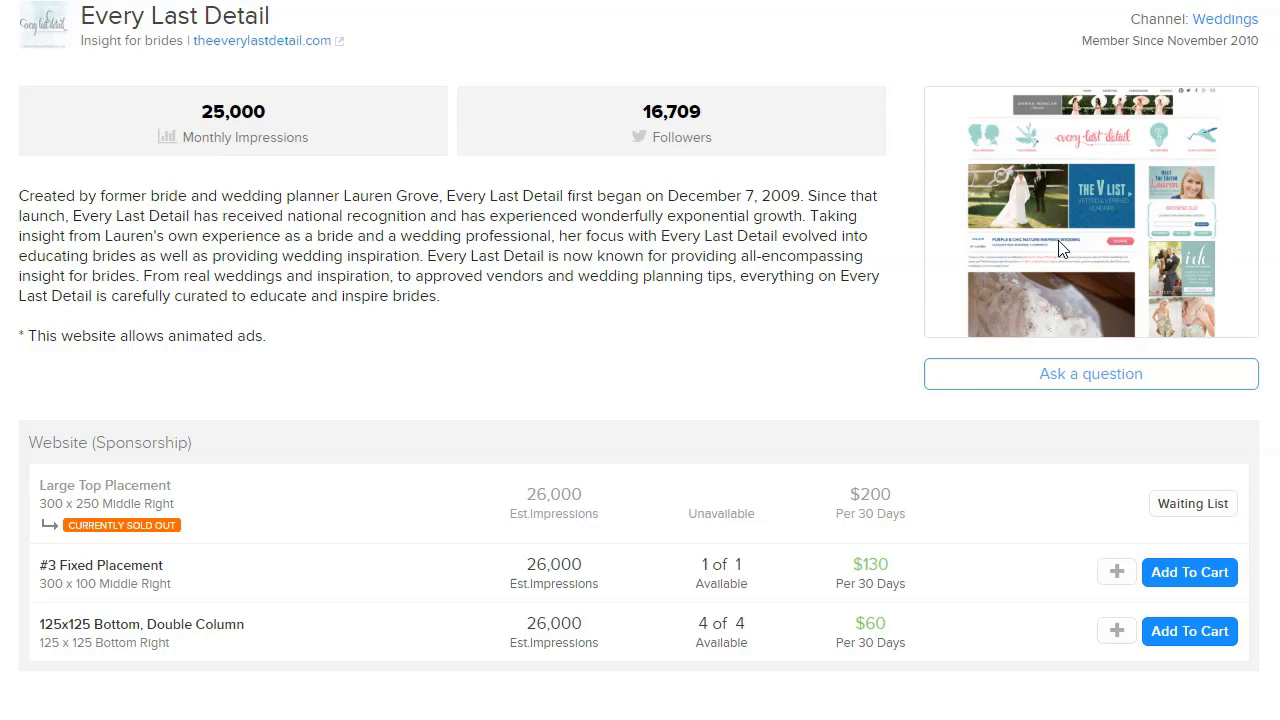
Step: Return to the Every Last Detail listing on BuySellAds and recheck the Large Top Placement's 30-day price
scroll(572, 444, down, 1)
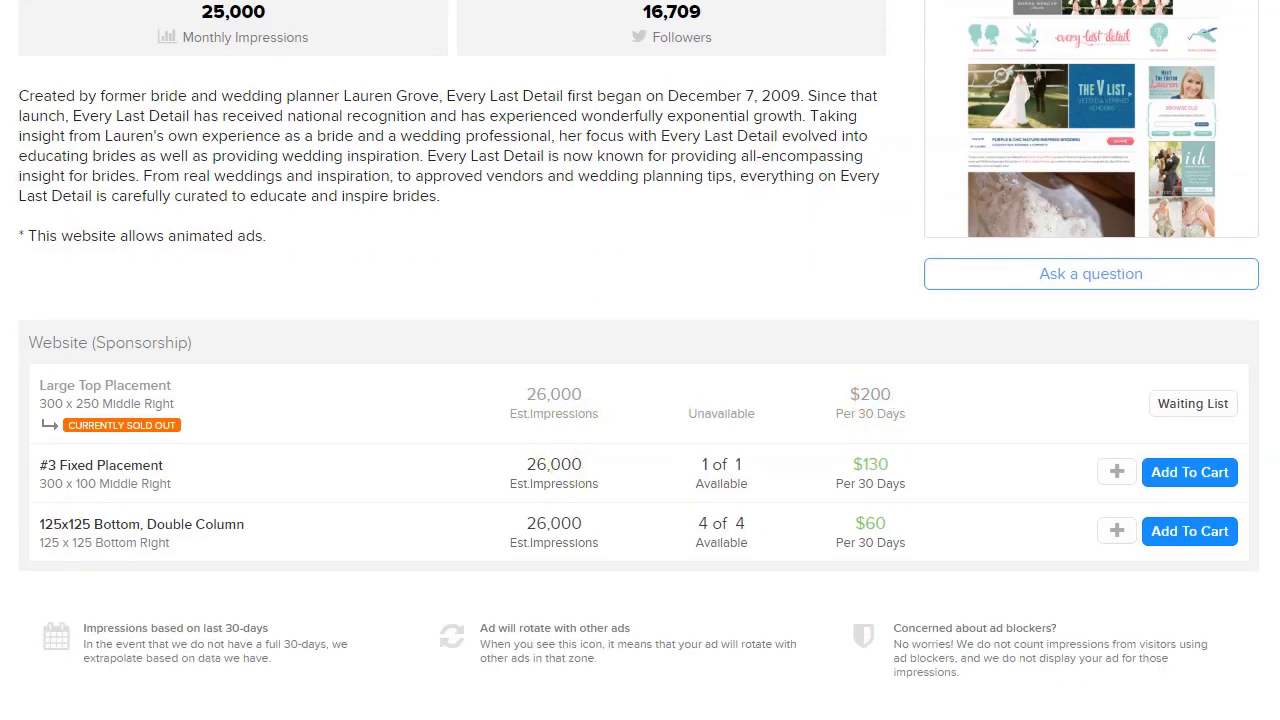
key(alt+Tab)
click(463, 216)
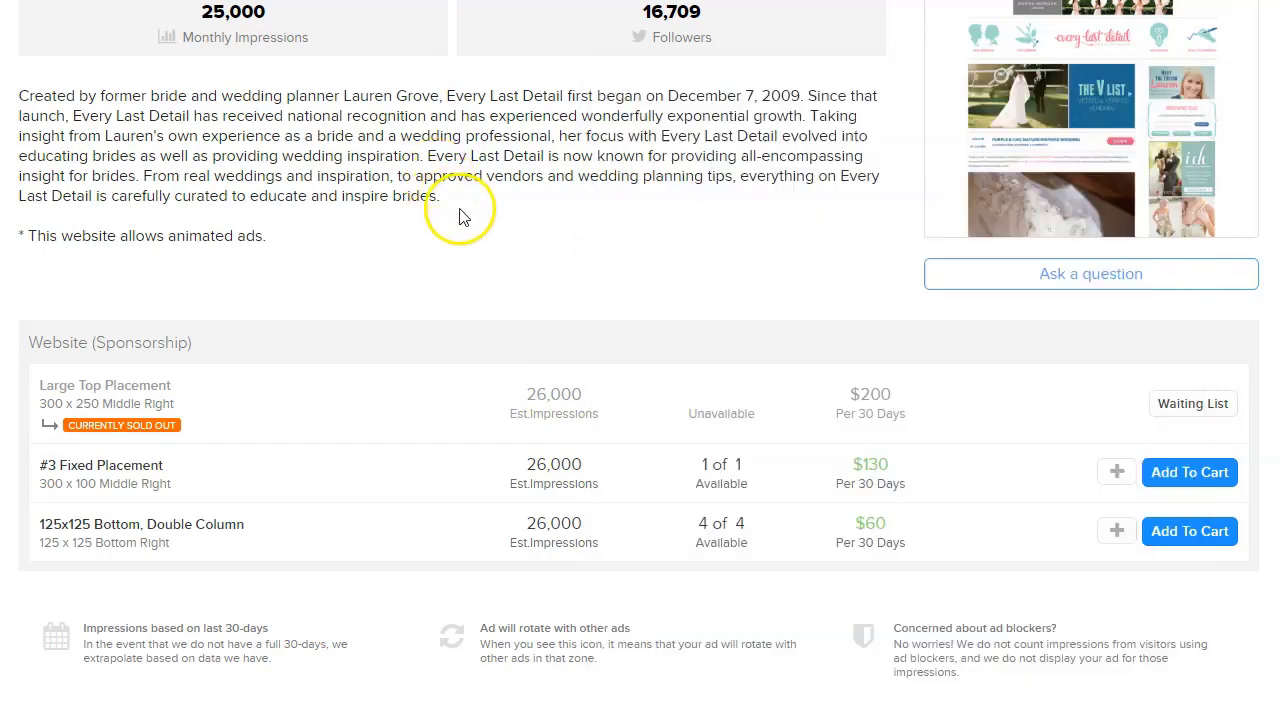
drag(846, 394, 900, 405)
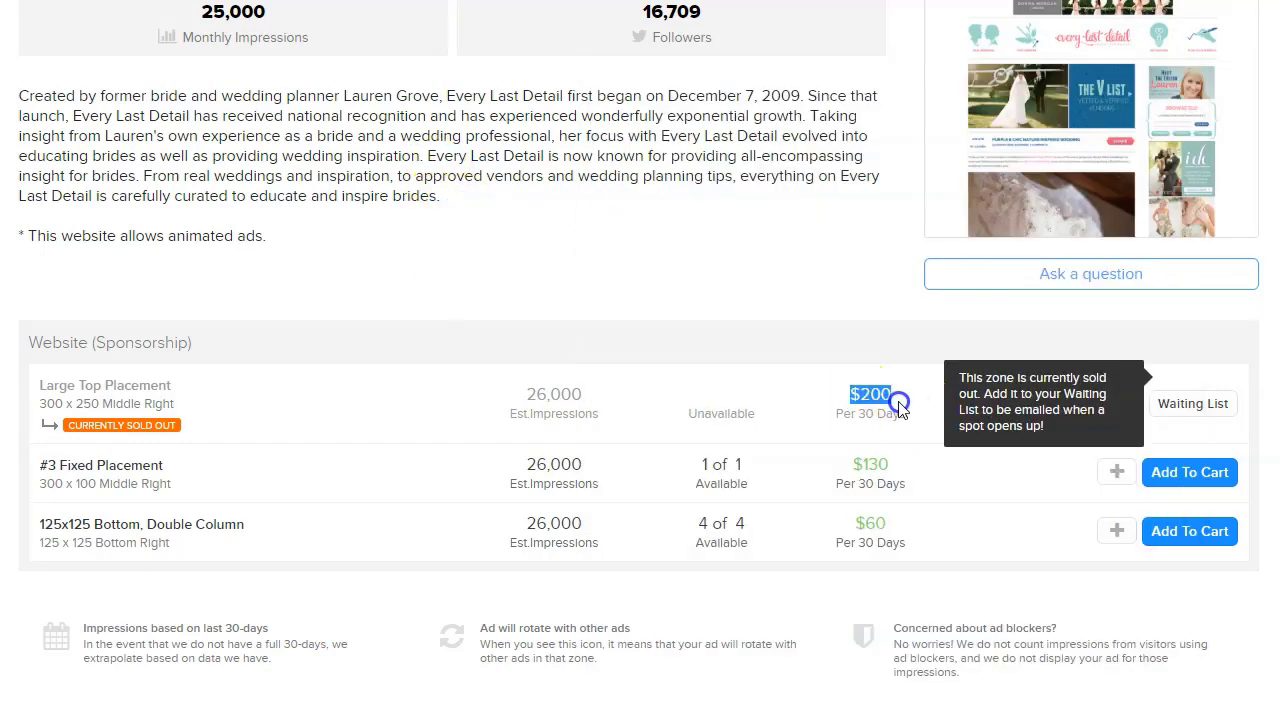
click(871, 393)
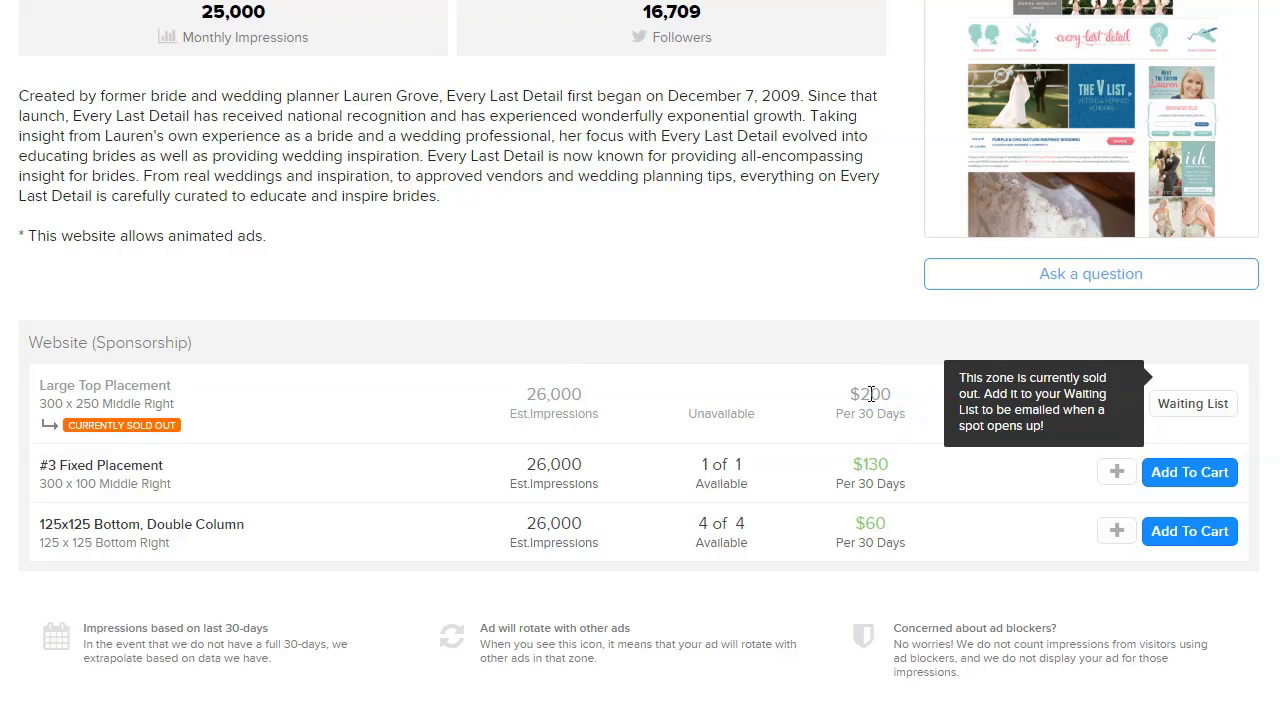
drag(829, 406, 889, 417)
click(872, 395)
click(884, 412)
Step: Leave the BuySellAds listing, switch to the AdClerks Ad Marketplace and show its list of ad categories
scroll(480, 425, up, 3)
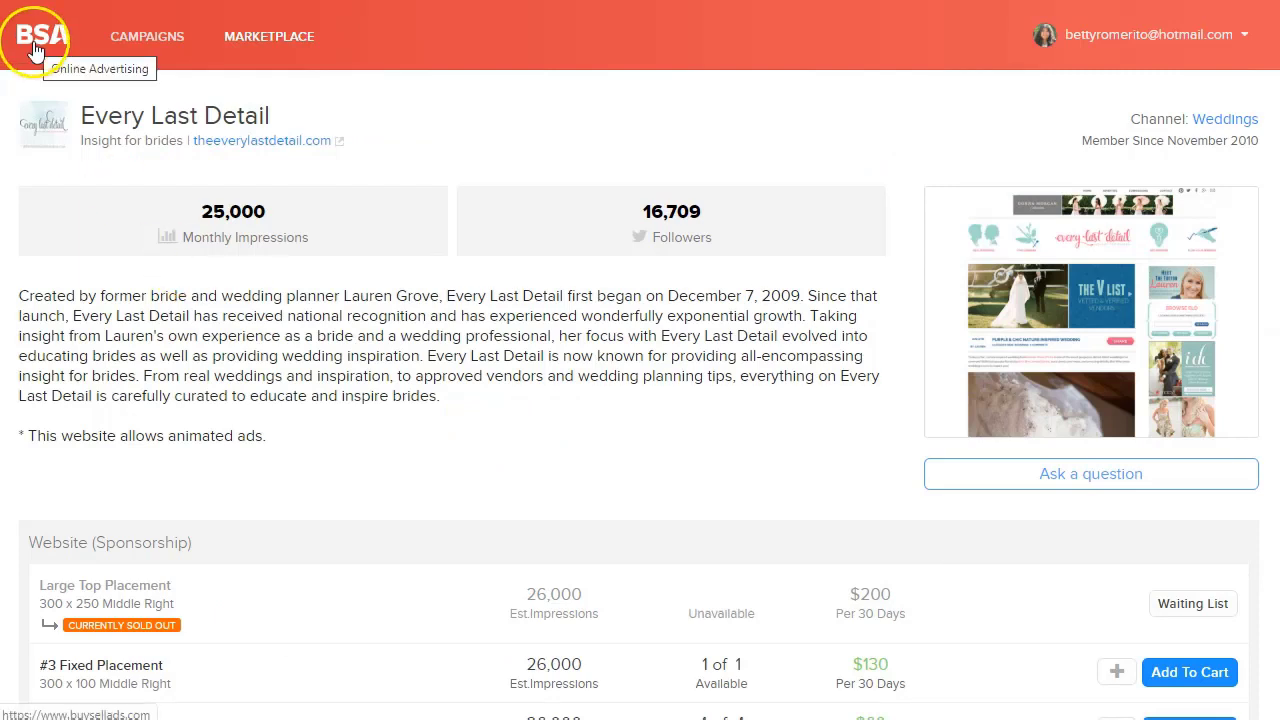
click(263, 58)
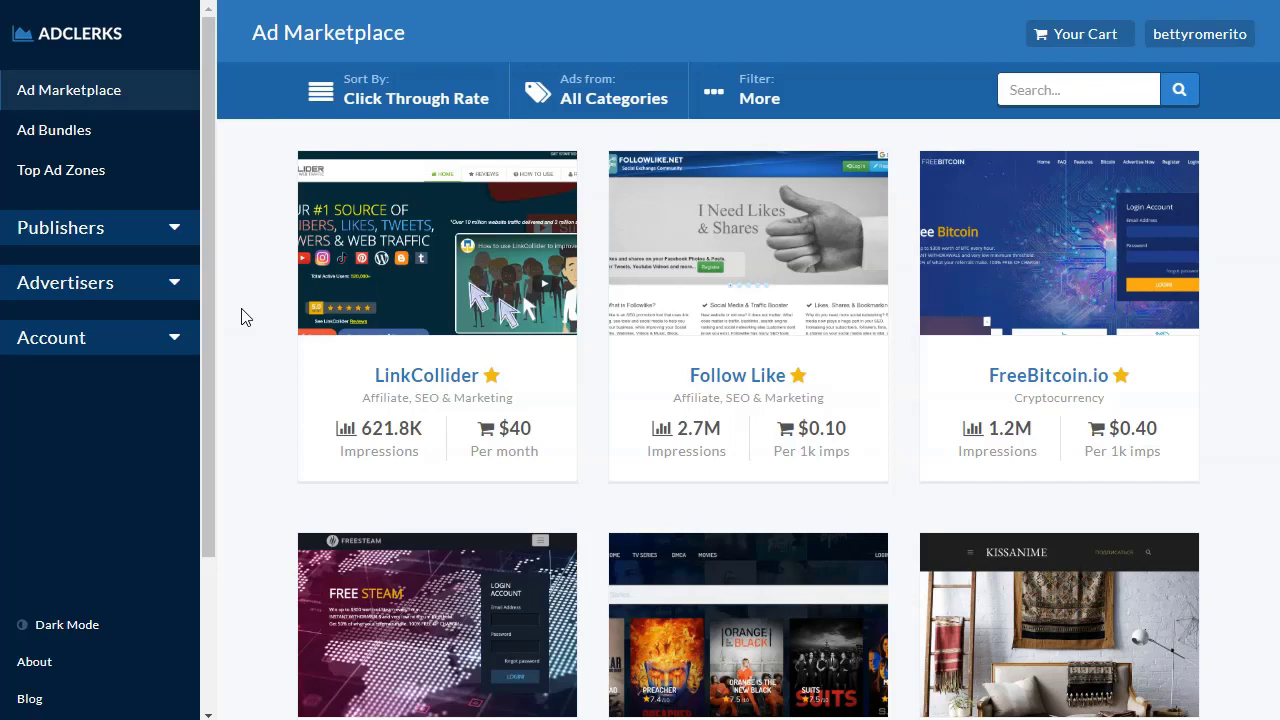
click(762, 95)
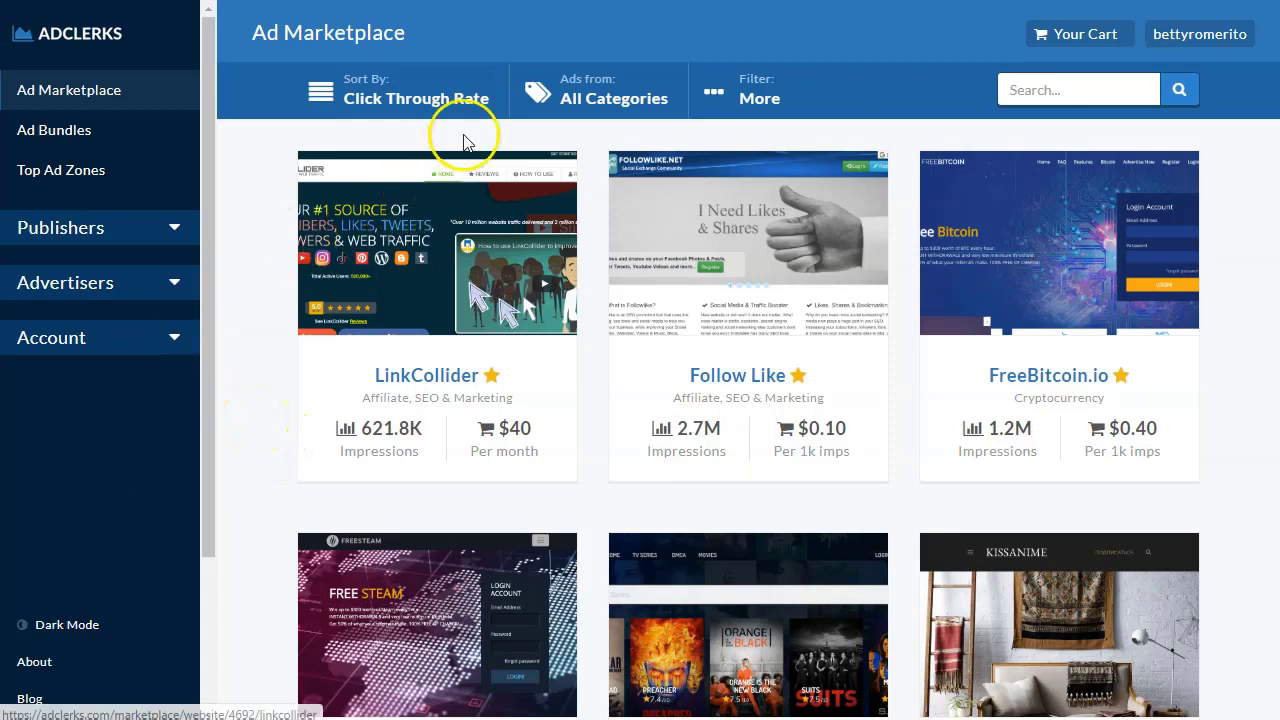
mouse_move(549, 96)
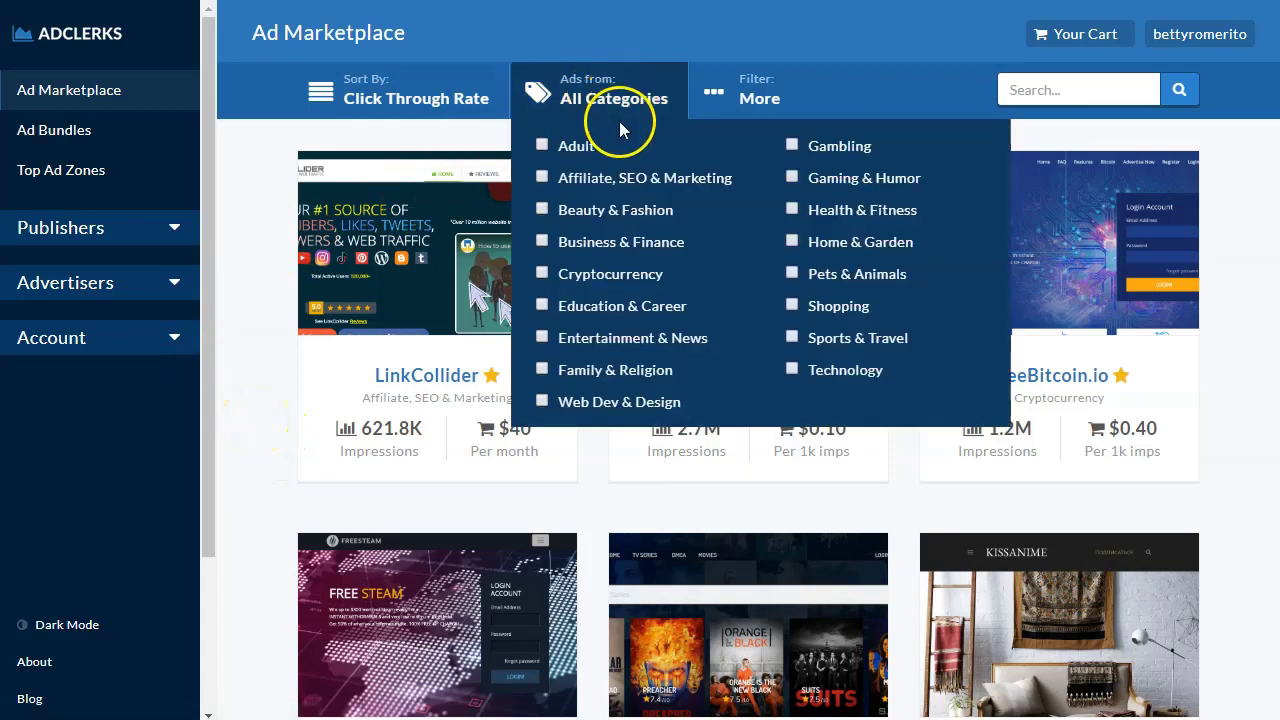
Step: Filter the ad marketplace to the Adult category and compare the listings' impressions and ad prices
click(542, 144)
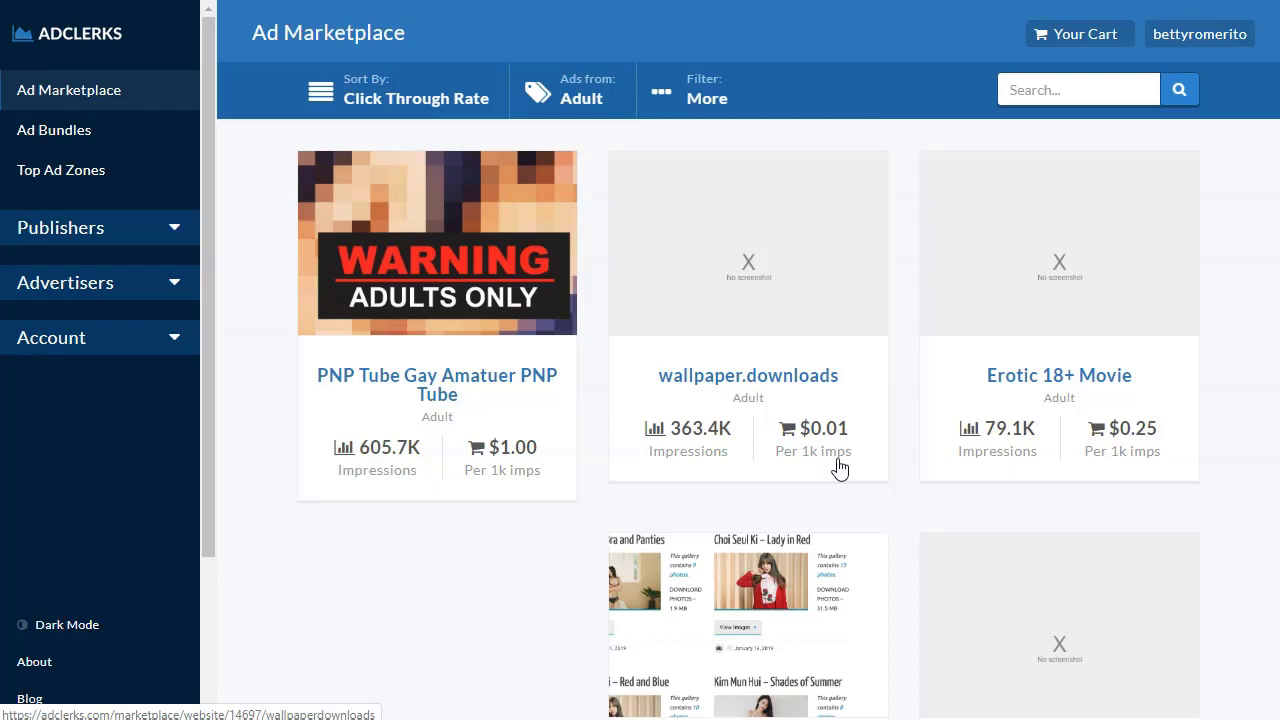
scroll(1080, 391, down, 1)
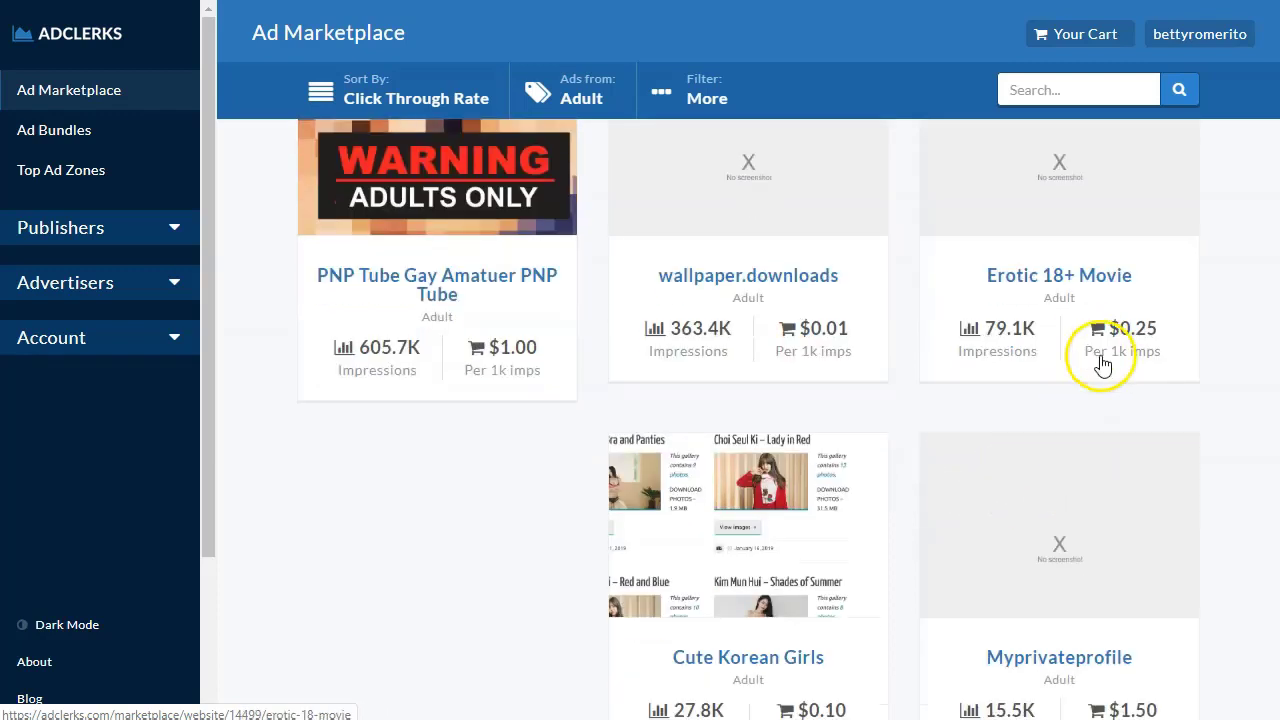
scroll(1107, 395, down, 1)
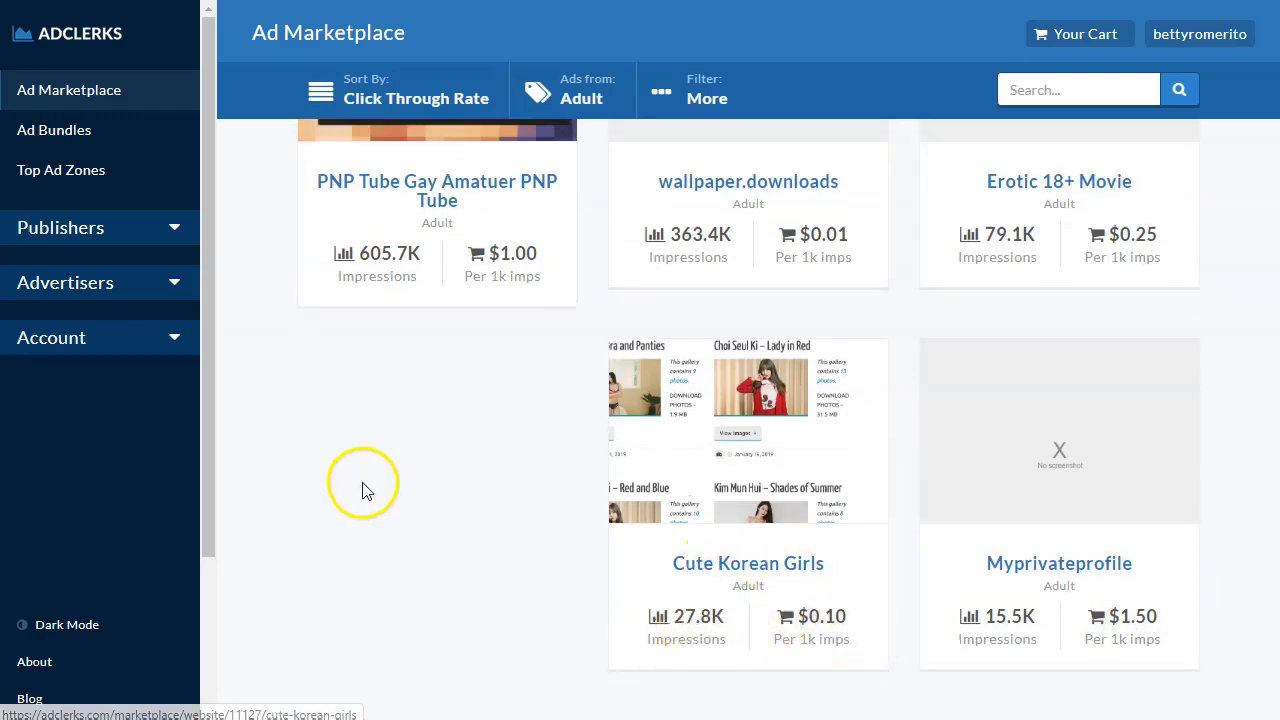
scroll(400, 487, up, 2)
Step: Replace the Adult category filter with Cryptocurrency and compare the listed sites' impressions and cost per thousand impressions
click(604, 100)
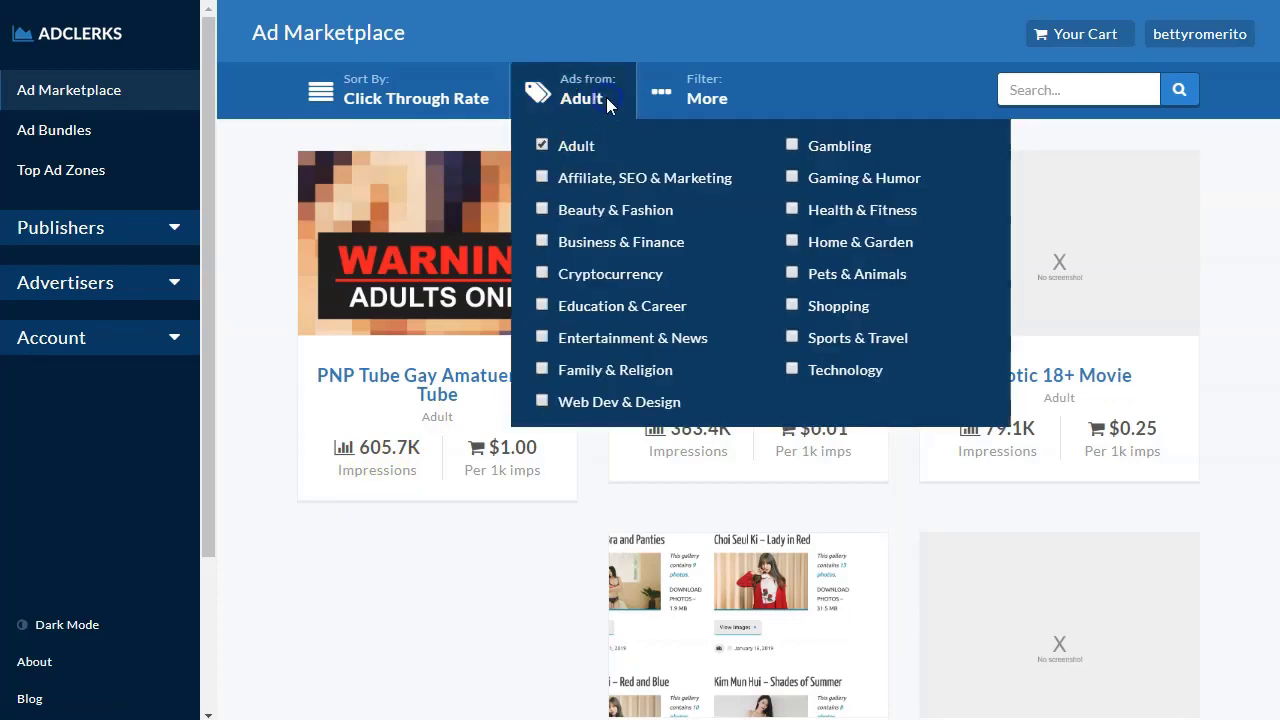
click(541, 145)
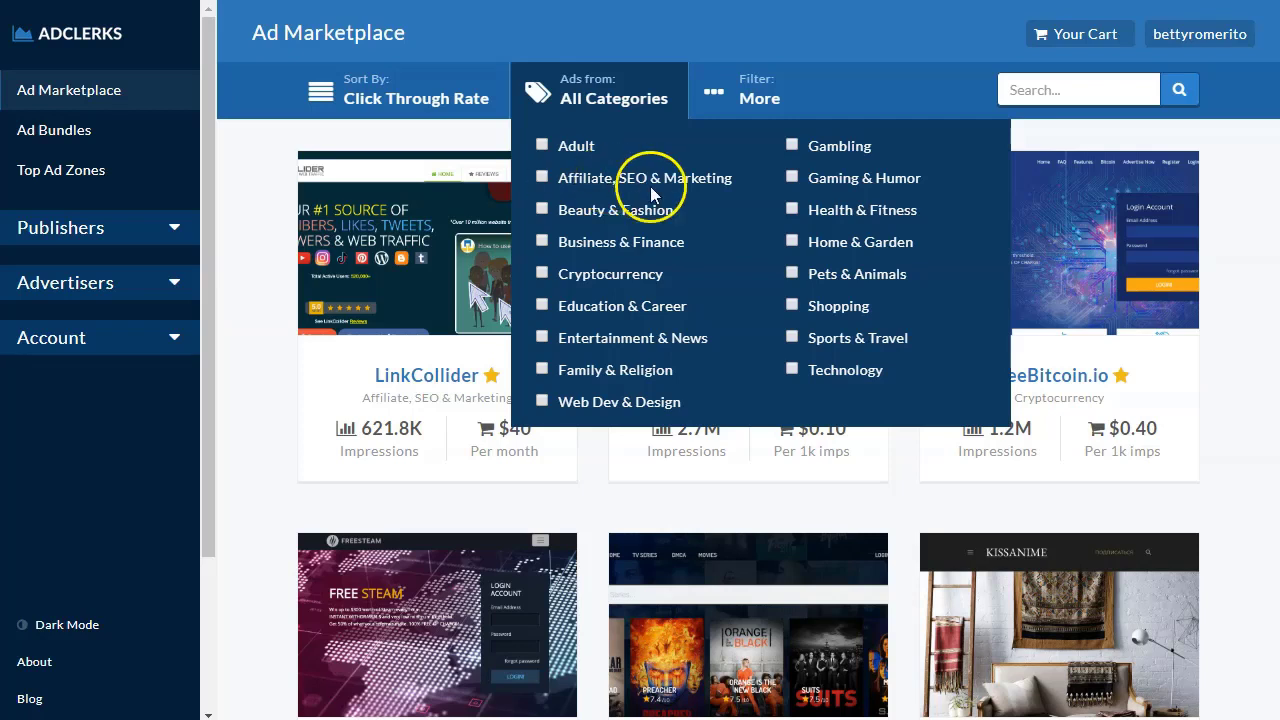
click(542, 273)
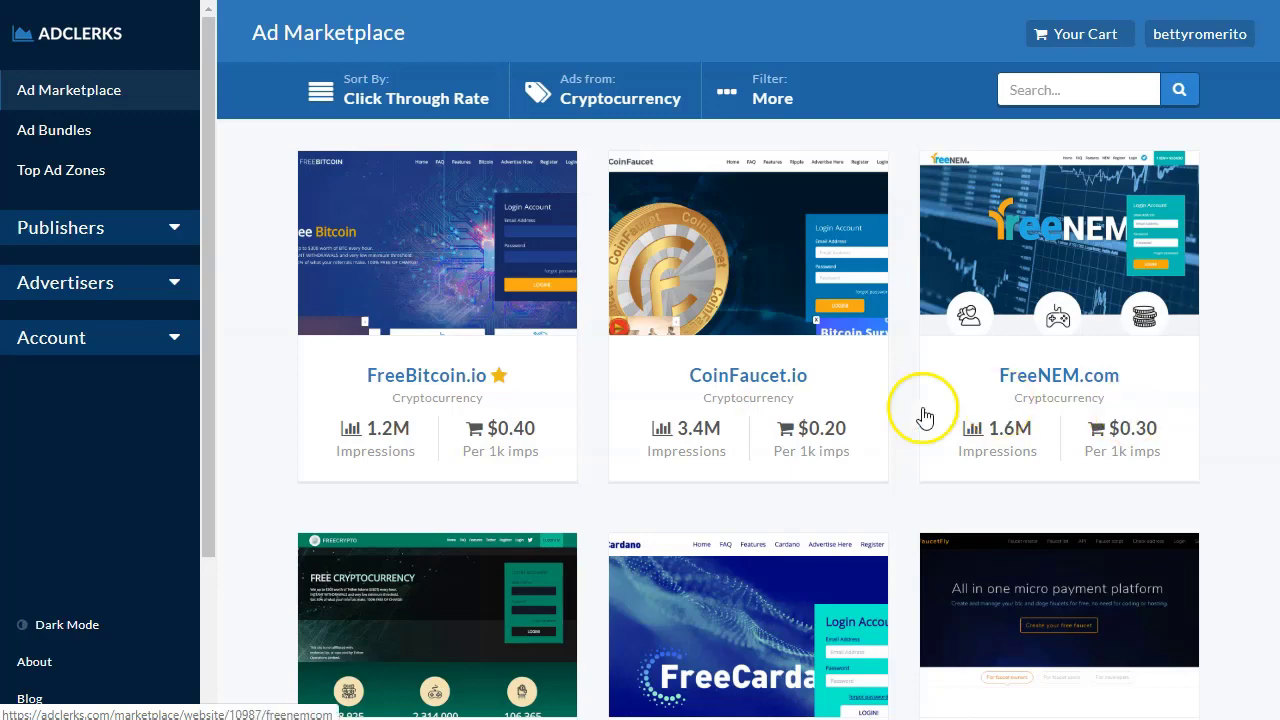
scroll(880, 425, down, 4)
scroll(780, 457, down, 3)
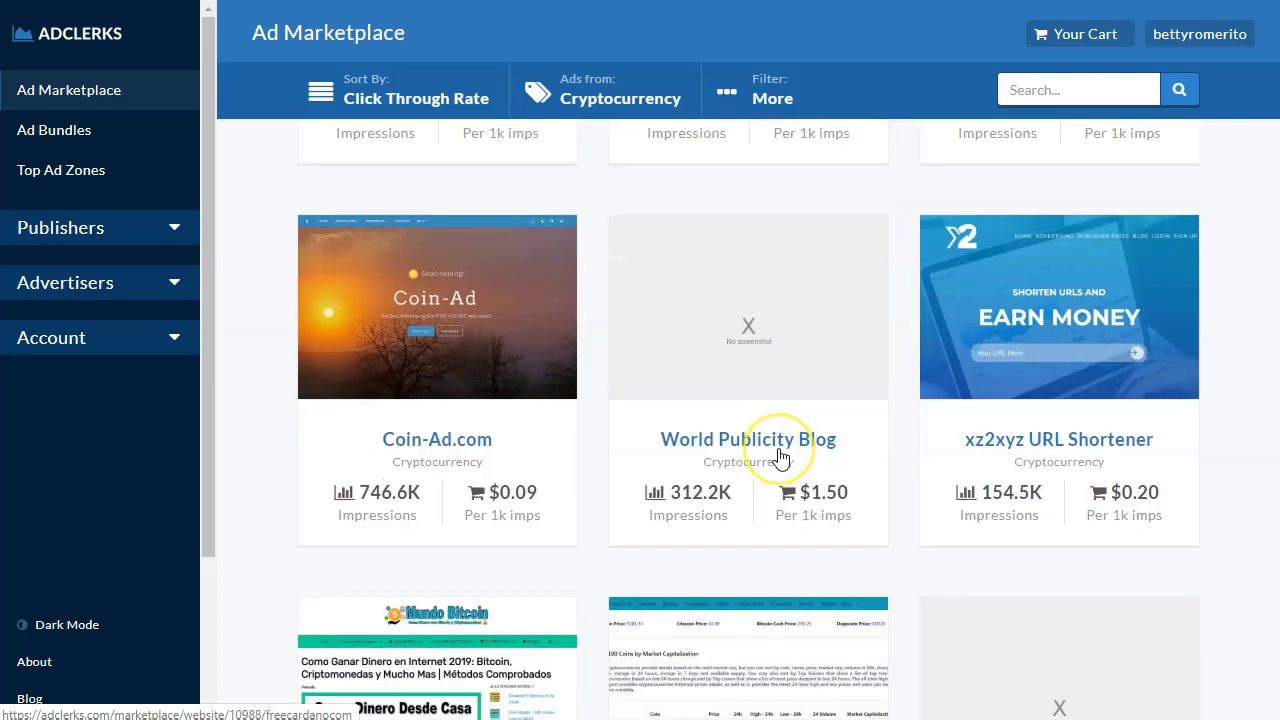
scroll(775, 455, down, 1)
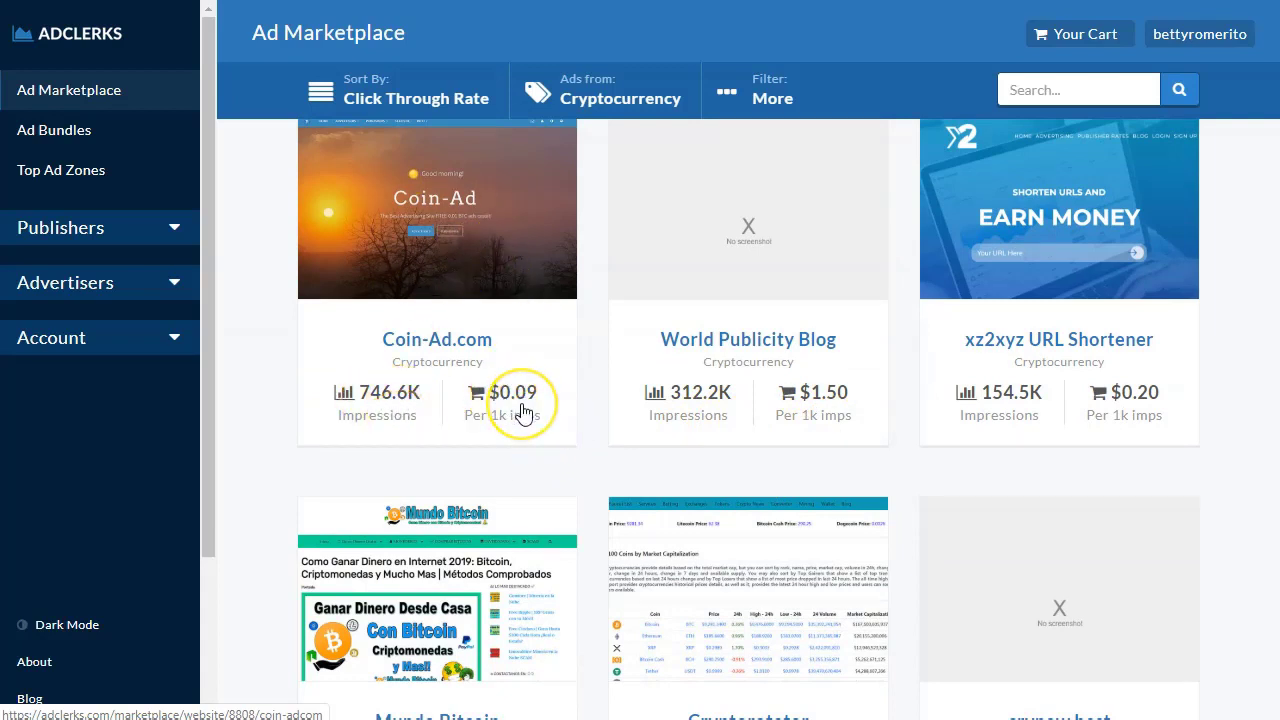
scroll(522, 413, down, 3)
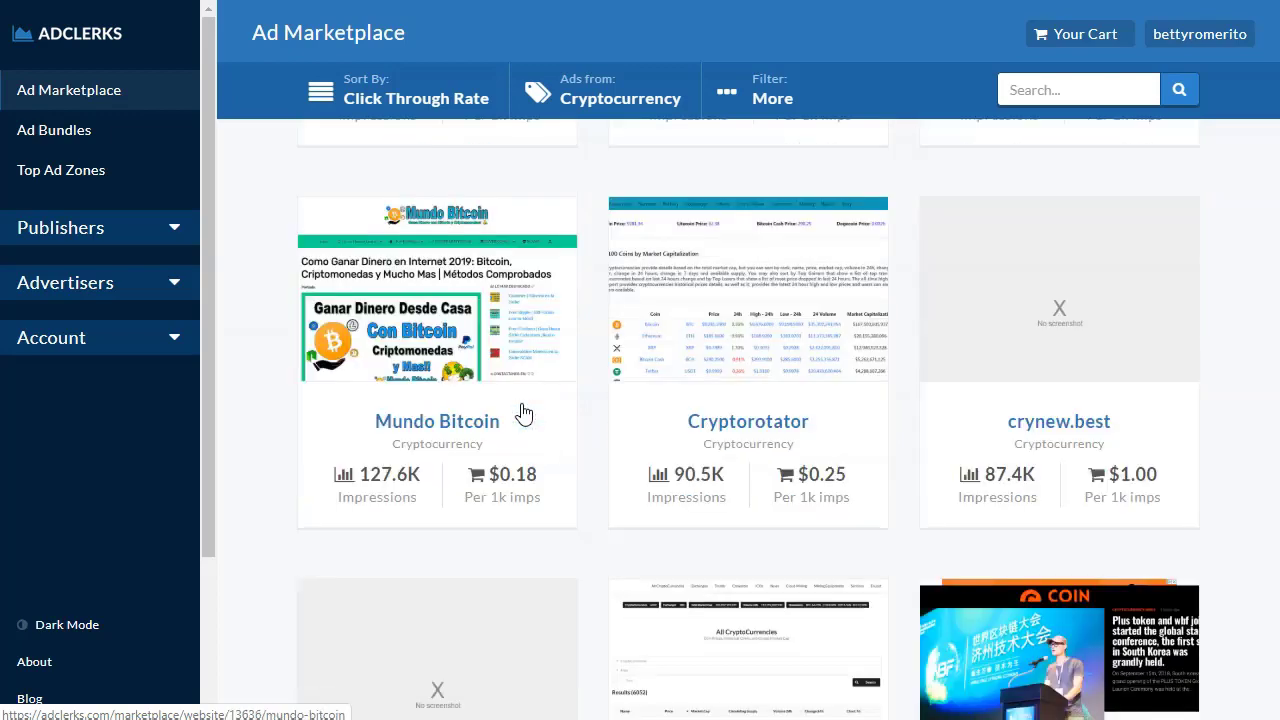
scroll(522, 413, down, 1)
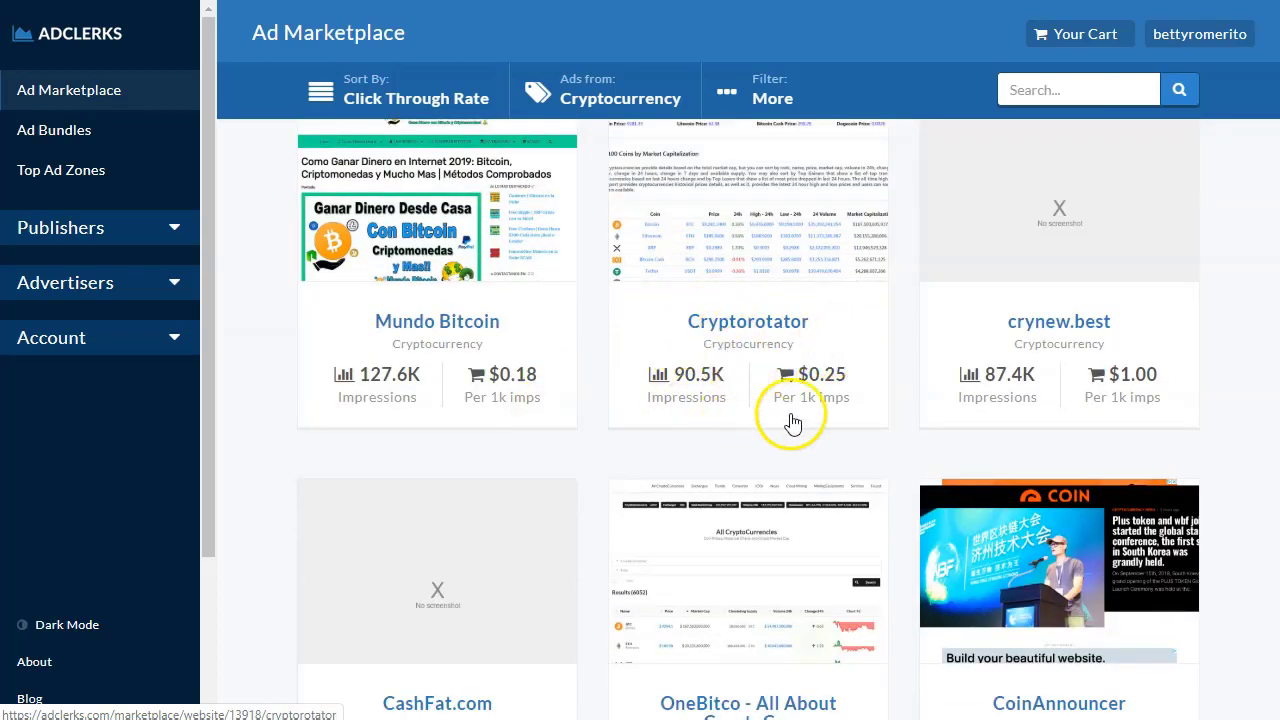
scroll(800, 391, down, 3)
scroll(731, 483, up, 10)
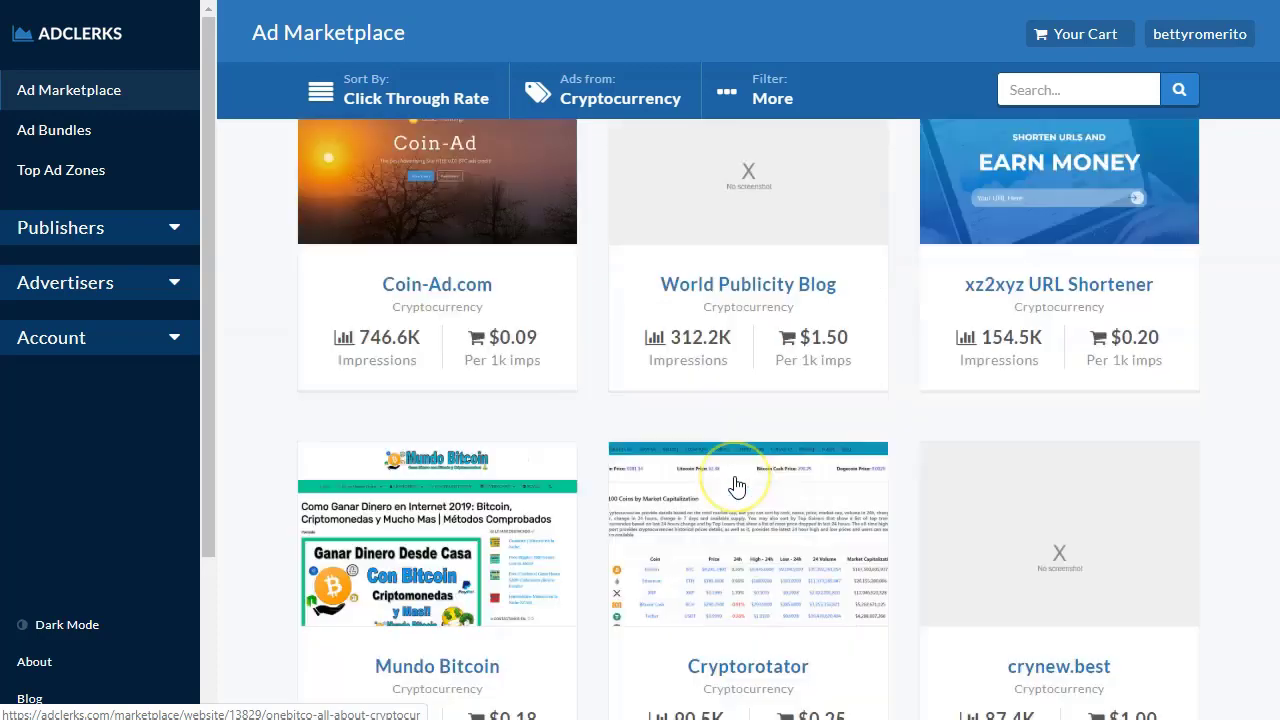
Step: Replace the Cryptocurrency category filter with Pets & Animals
click(640, 100)
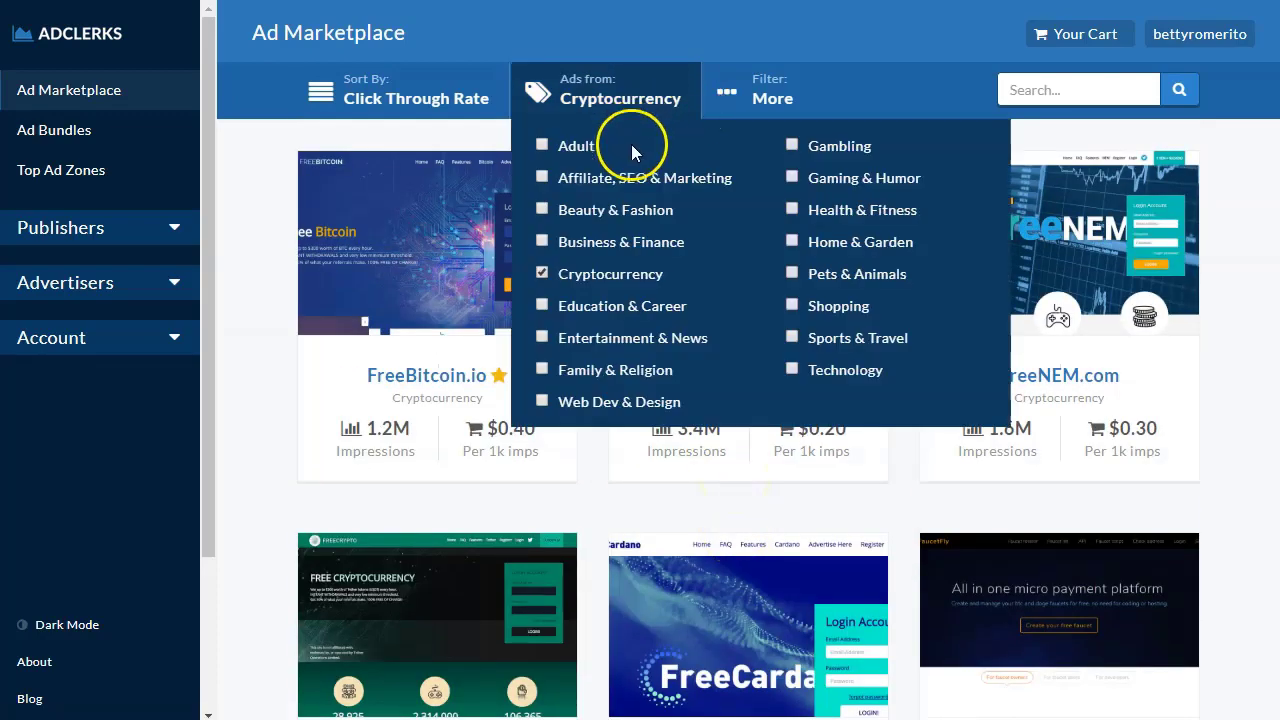
click(542, 273)
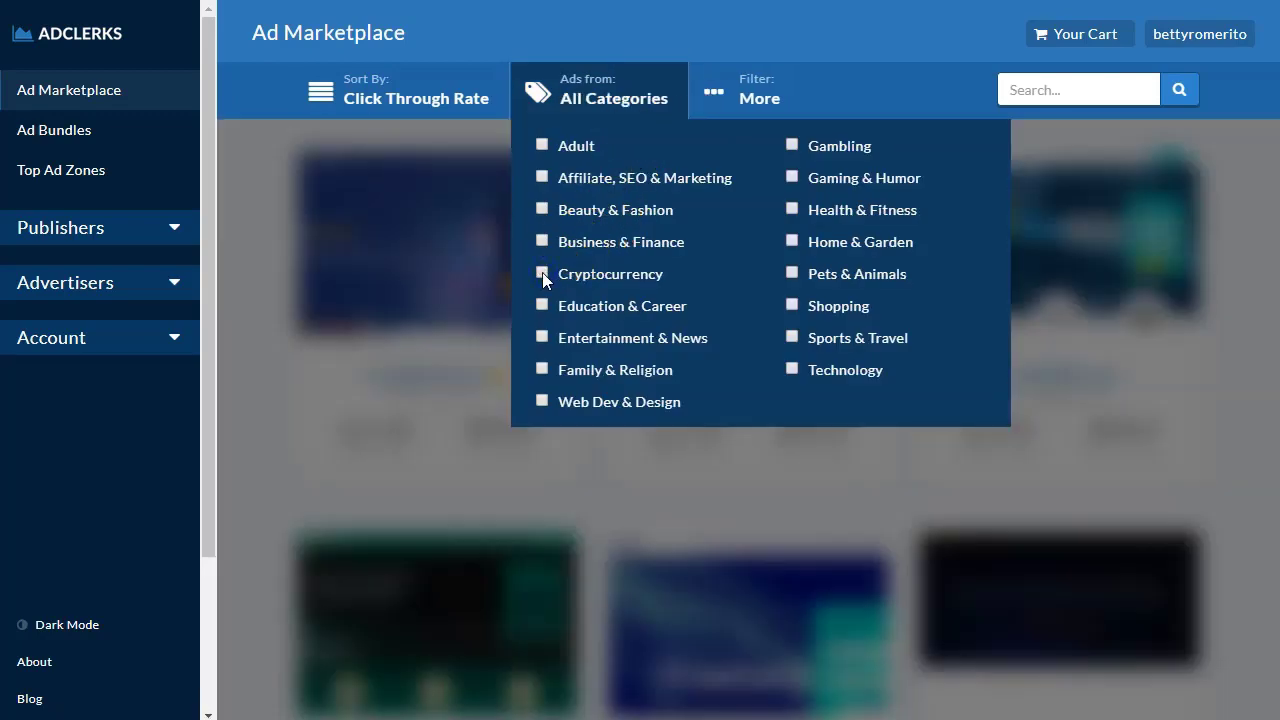
click(793, 273)
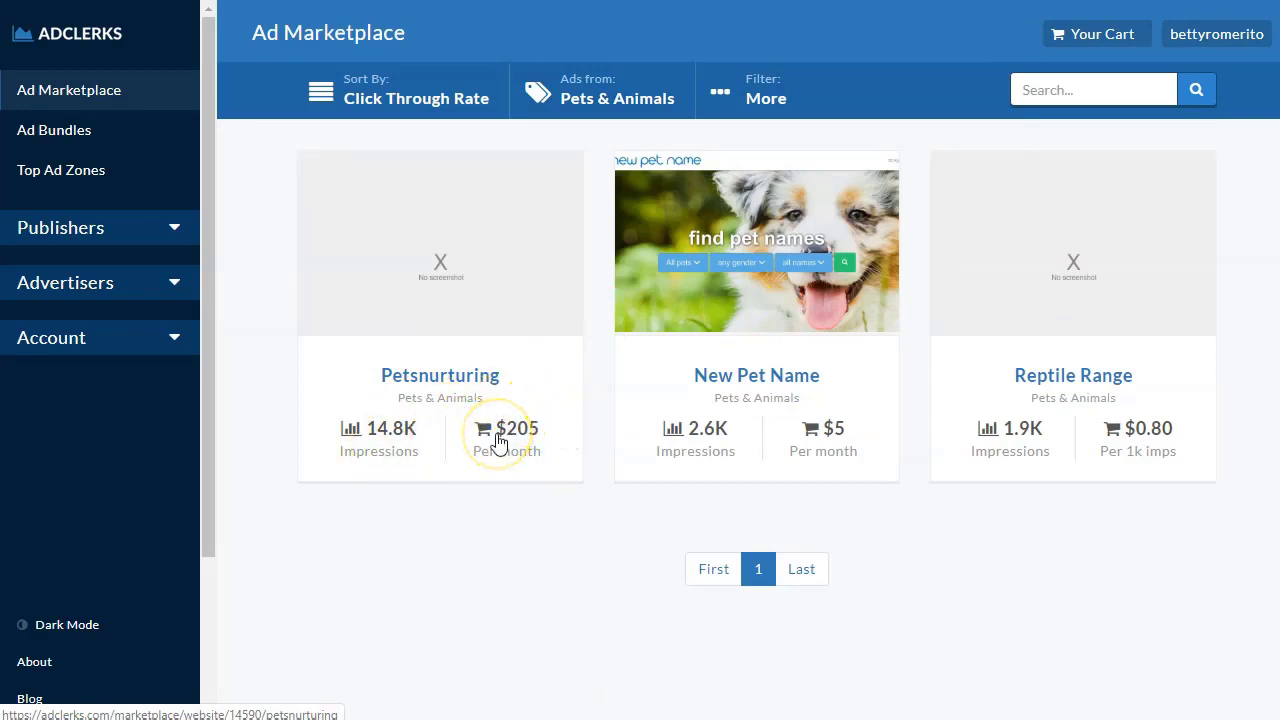
Step: Switch to the calculator and divide 205 by 14 to get Petsnurturing's cost per thousand impressions
click(465, 718)
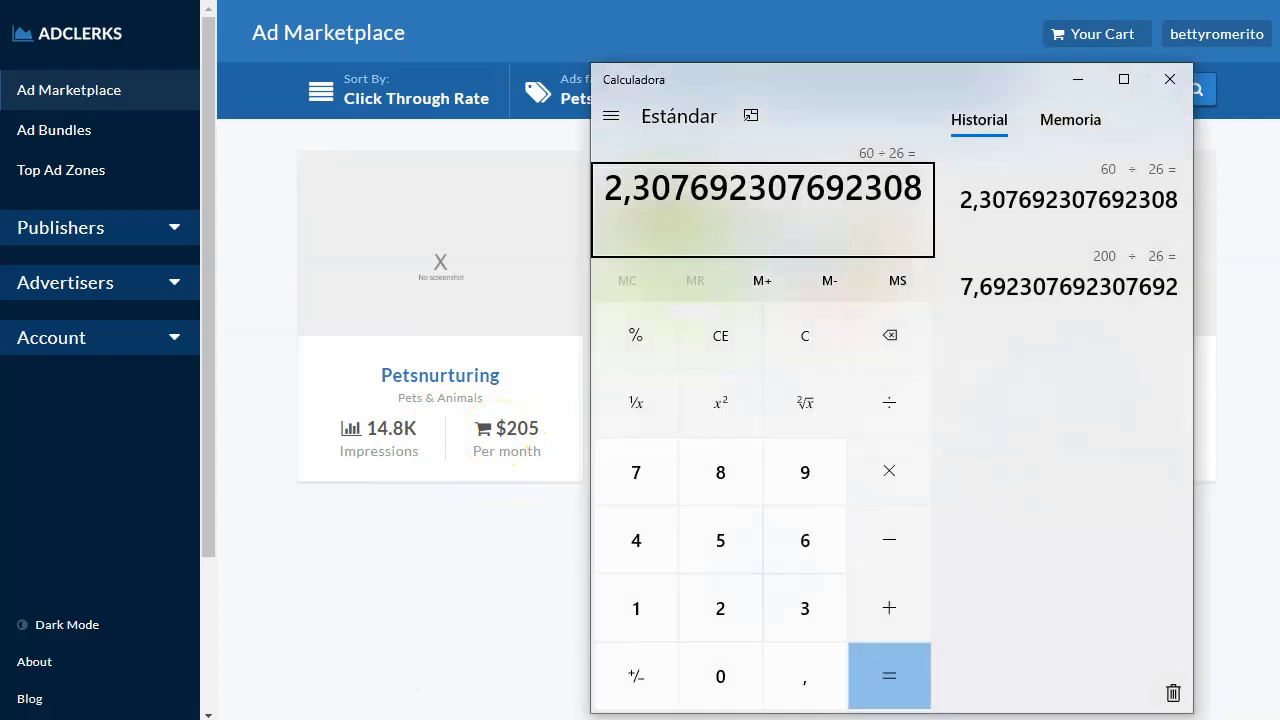
key(Escape)
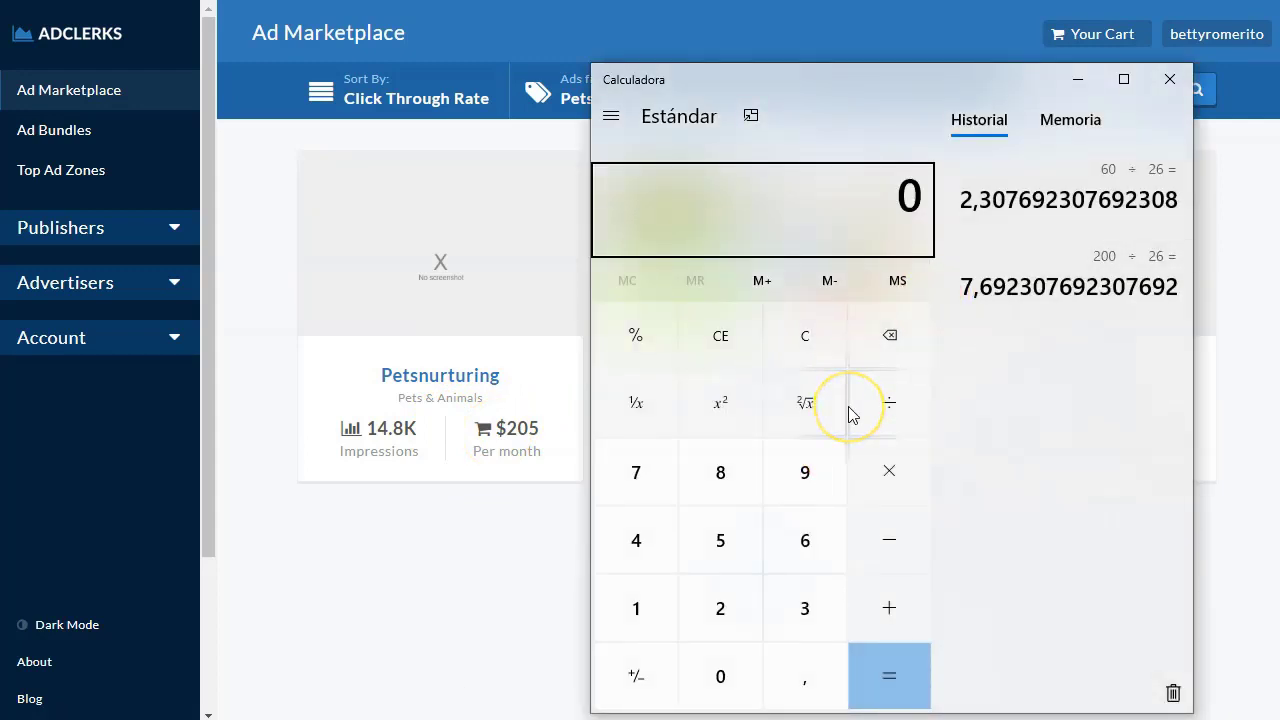
text(205 ÷ )
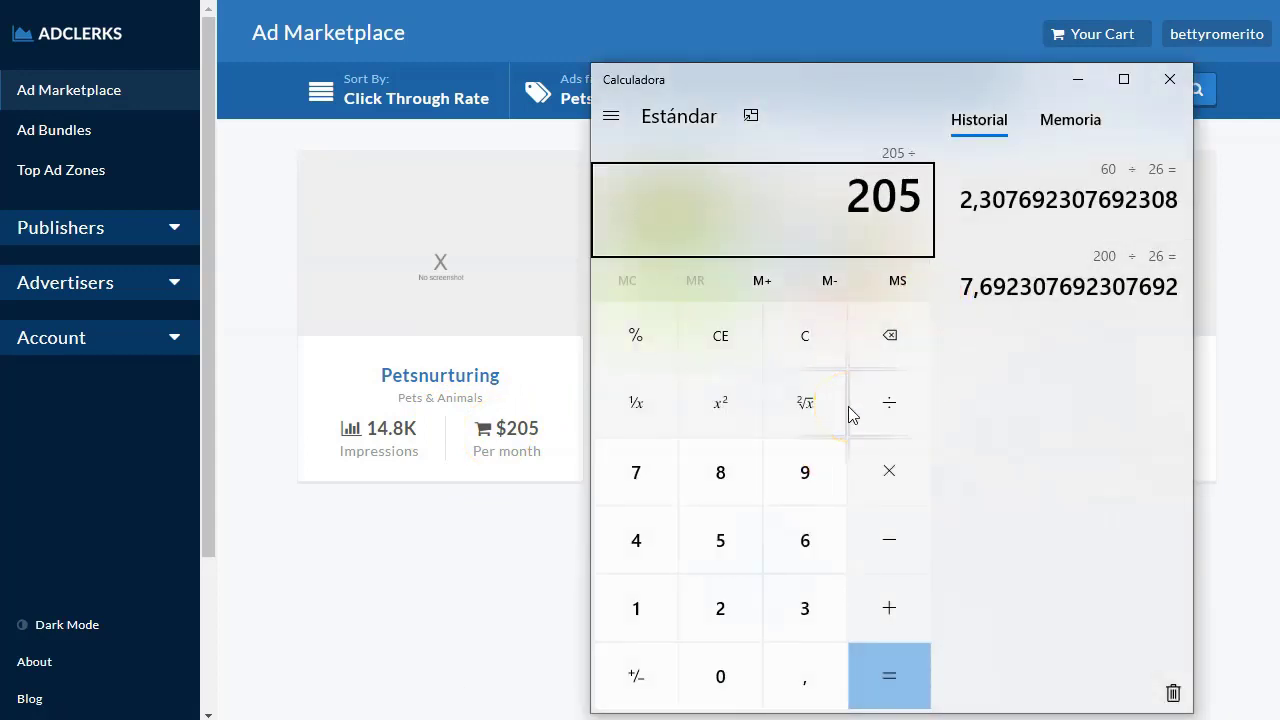
text(14)
key(Return)
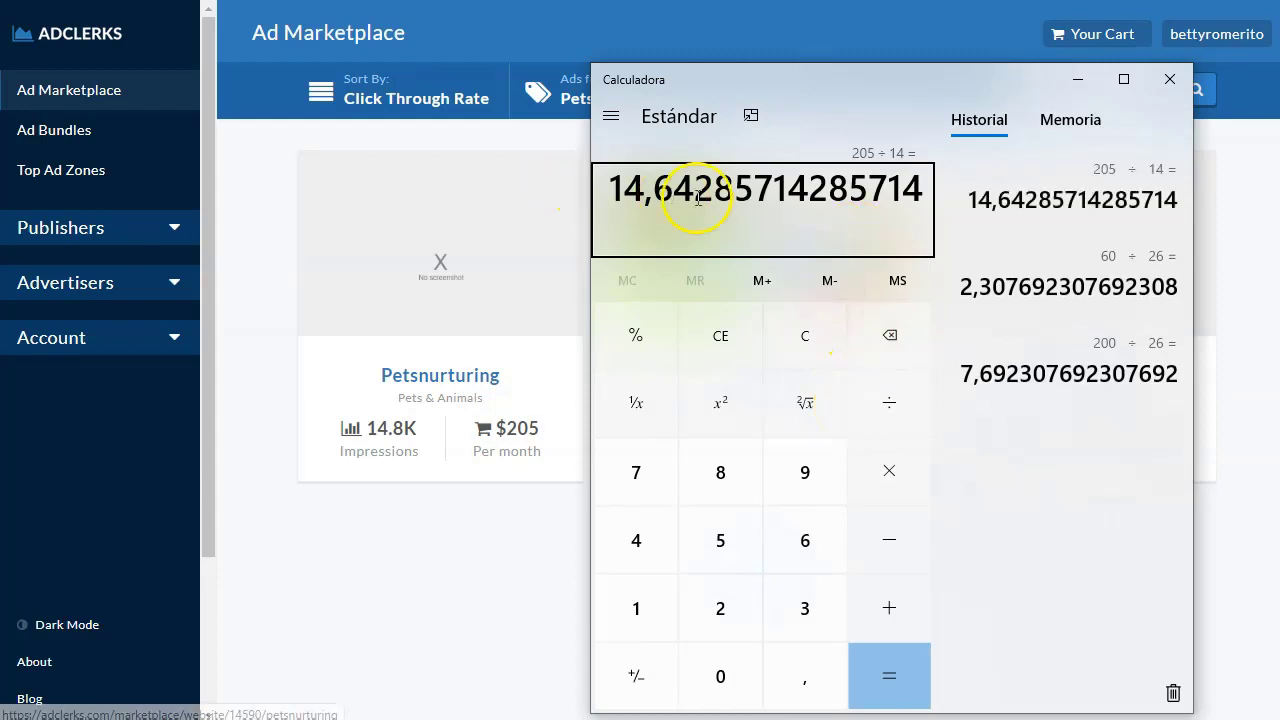
Step: Switch to MaxBounty, search its campaigns for "dog" and open the BarXStop Dog Bark Device (Worldwide) CPS campaign
click(287, 585)
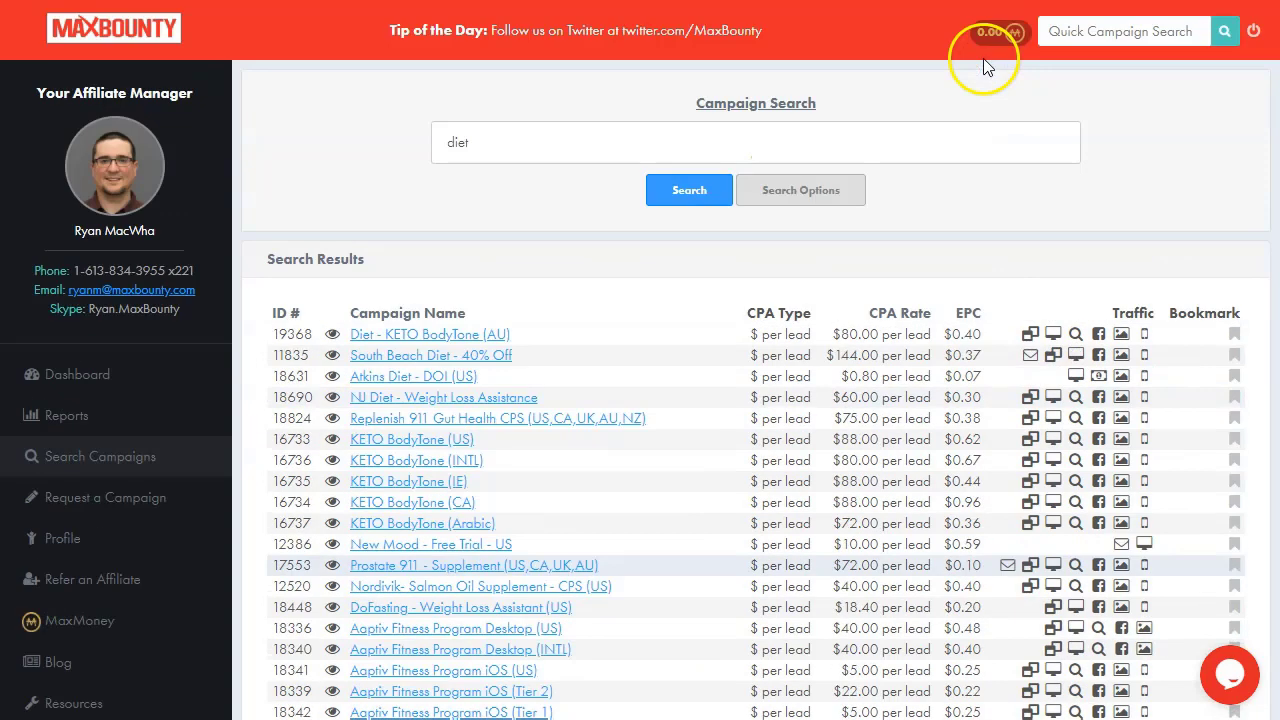
click(1145, 31)
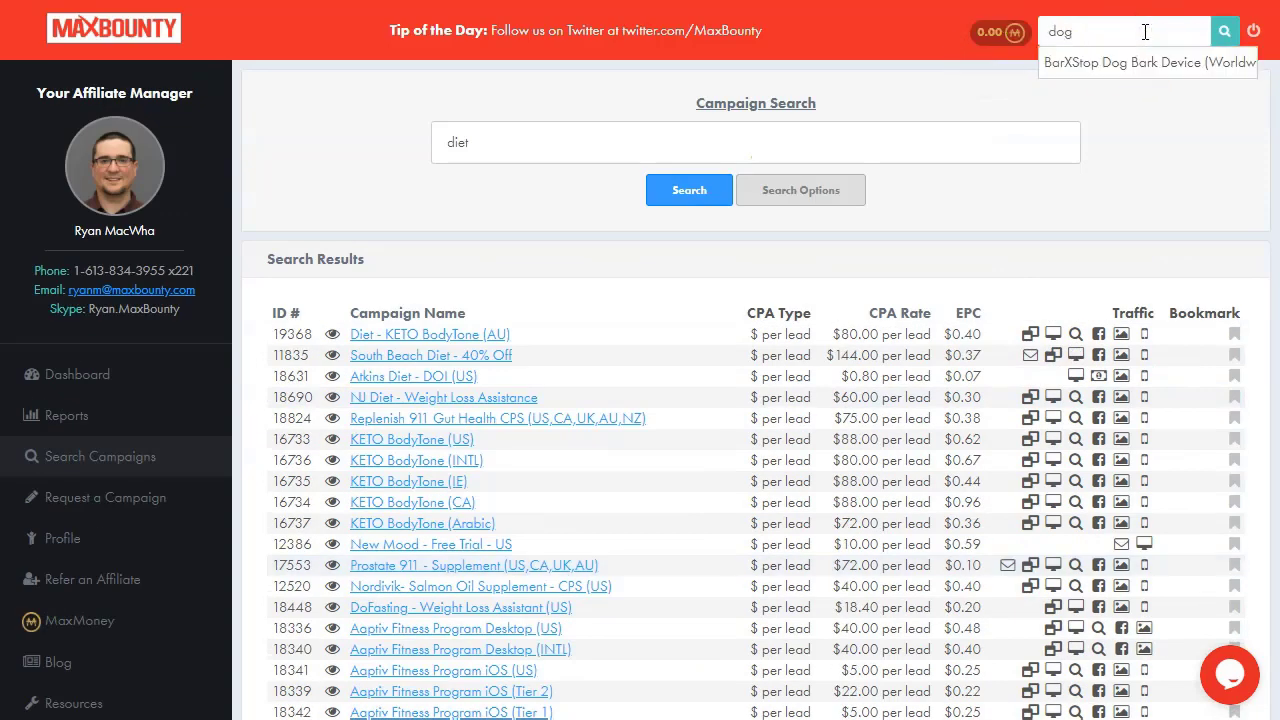
text(dog)
click(1149, 66)
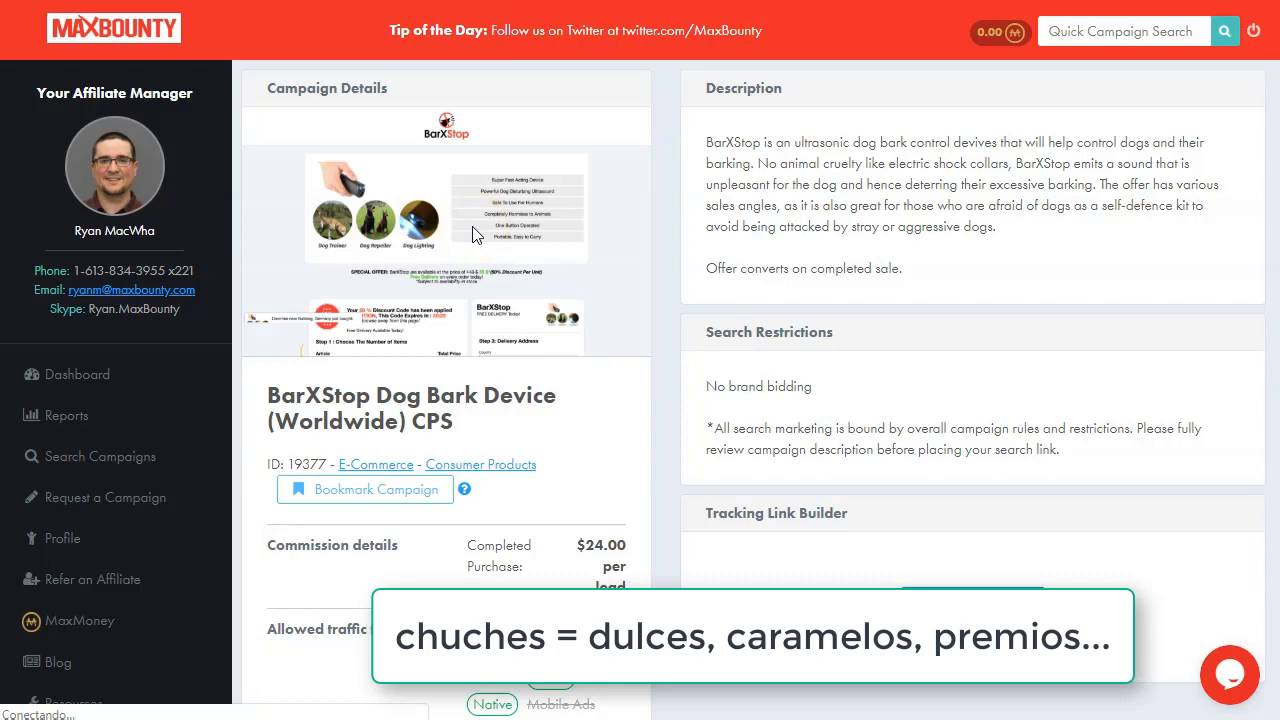
Step: Check the commission per completed purchase in the BarXStop campaign details
scroll(466, 465, down, 2)
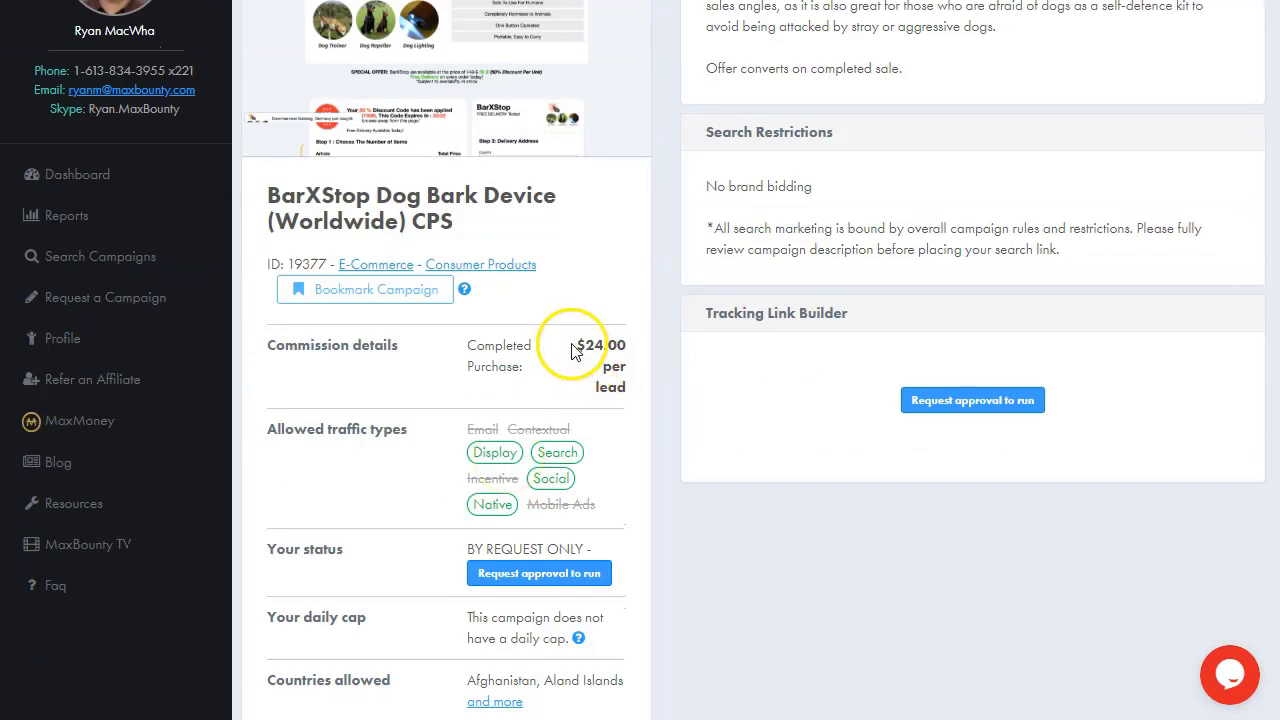
drag(577, 345, 611, 344)
click(620, 366)
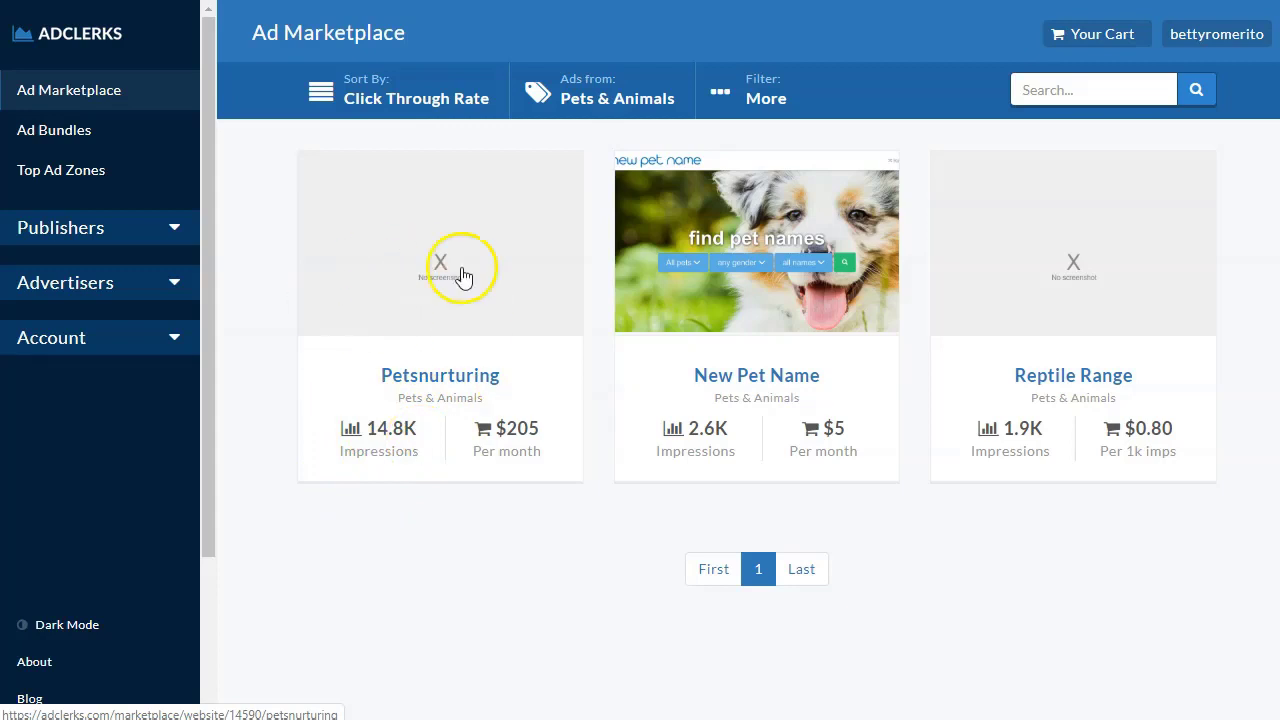
Step: Return to AdClerks, open the Ad Bundles page and compare the bundles' impressions, placements and prices
click(45, 132)
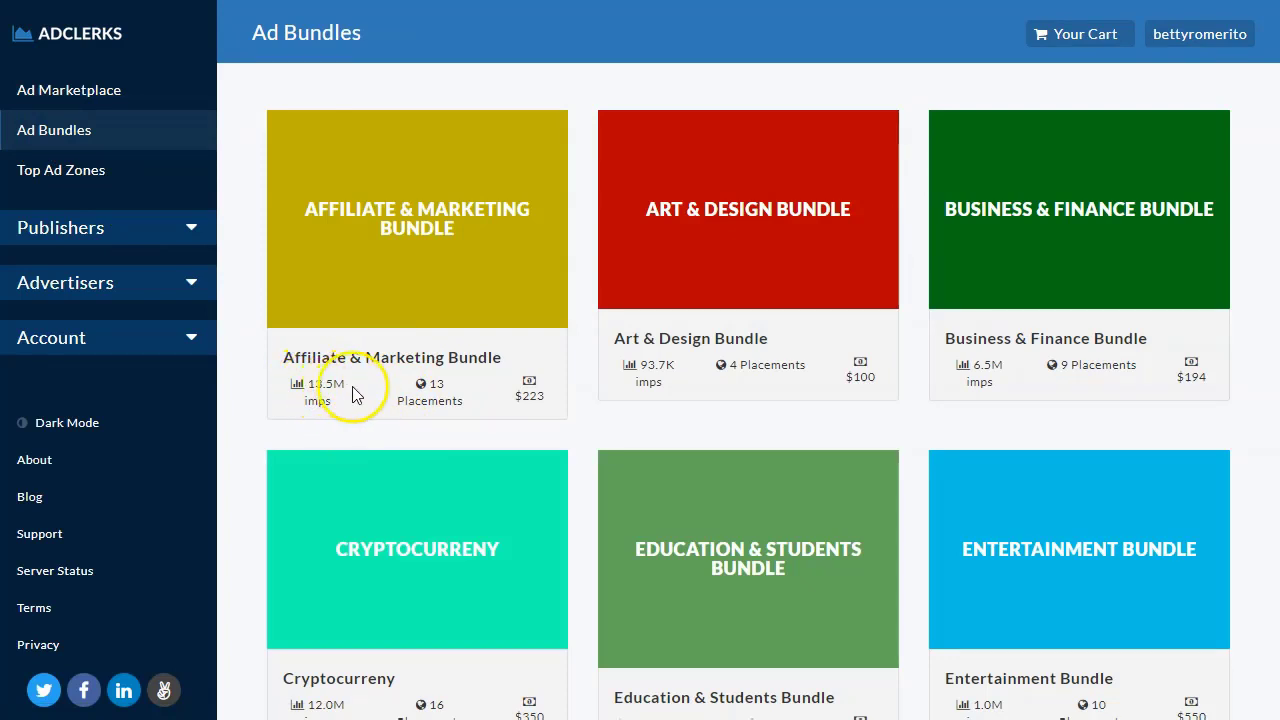
double_click(318, 388)
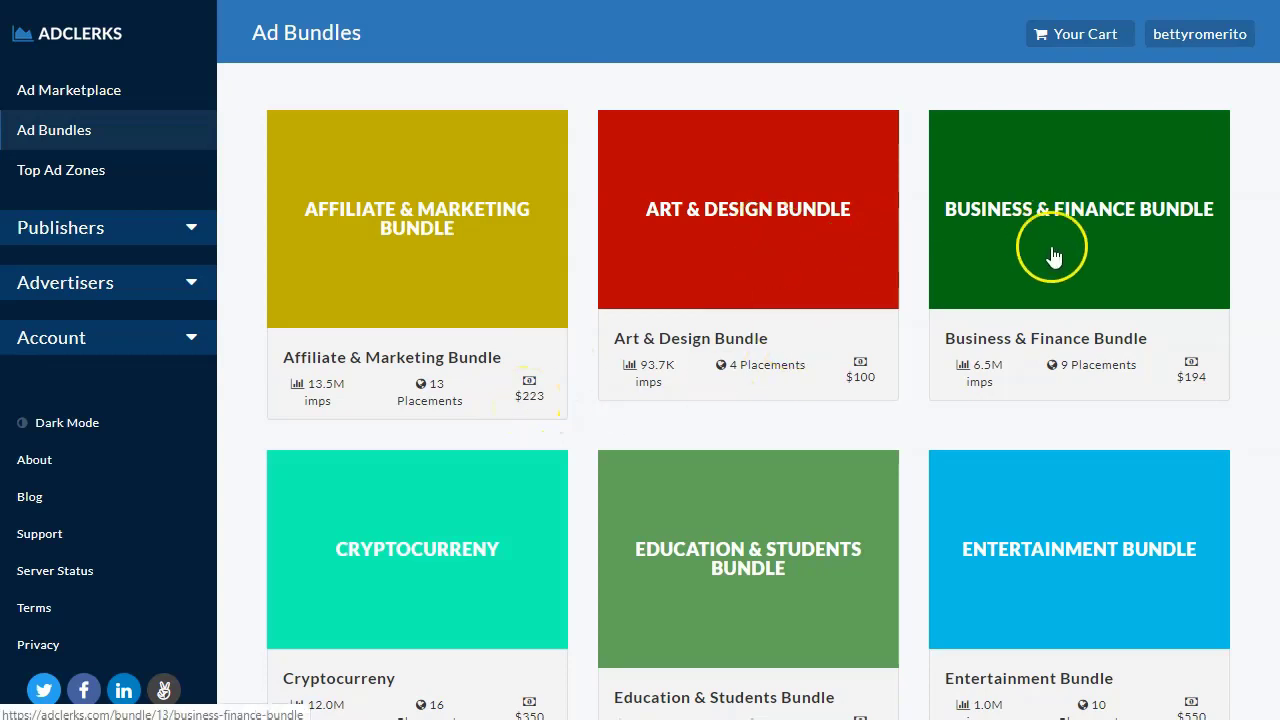
scroll(1123, 283, down, 1)
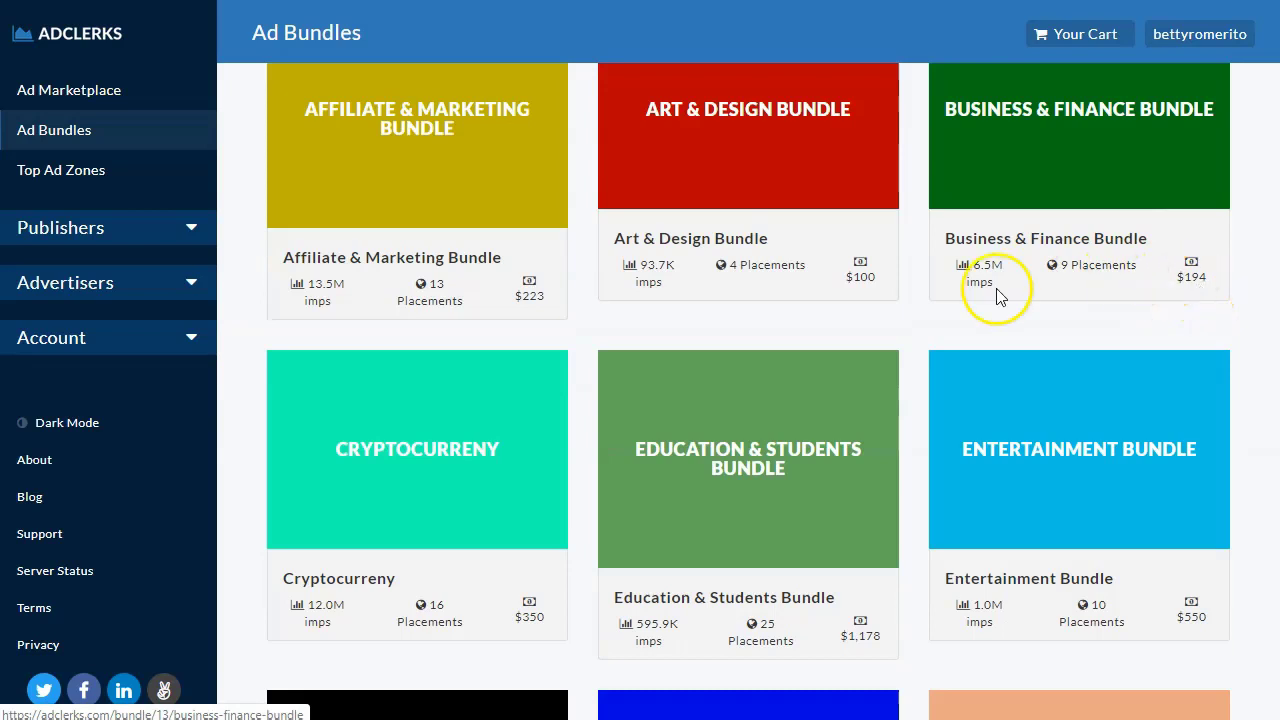
scroll(1006, 347, down, 2)
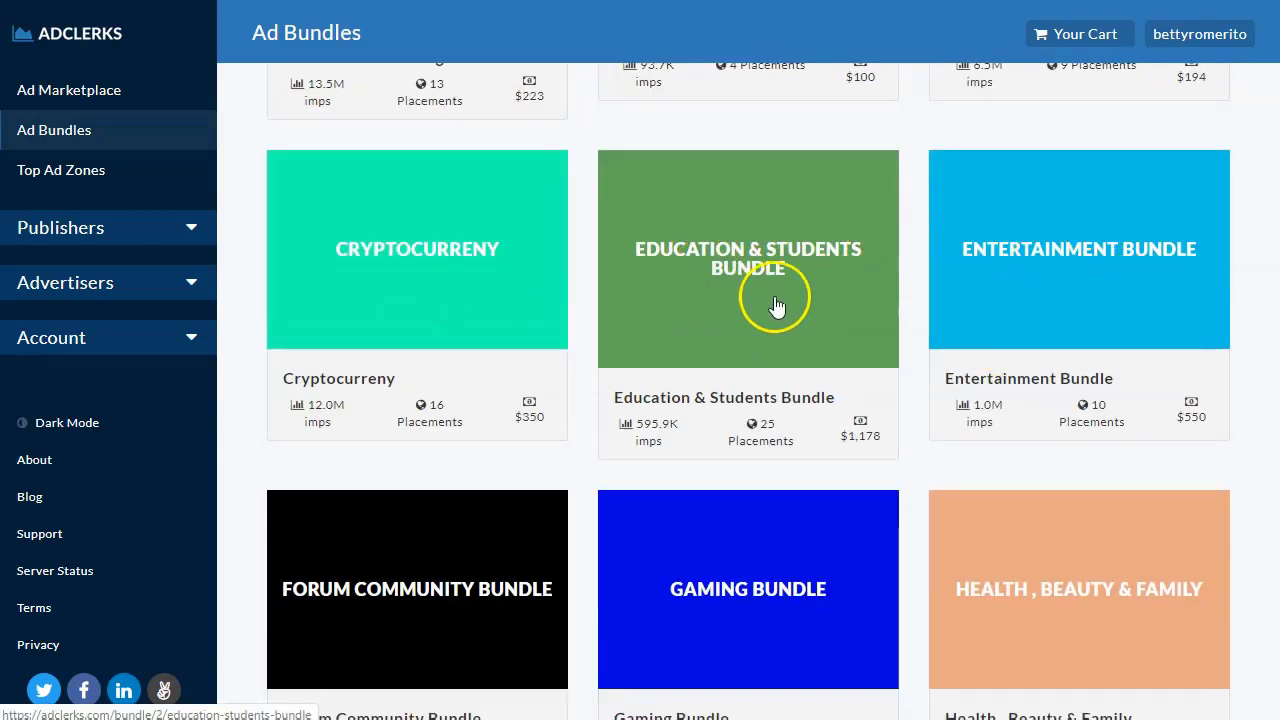
scroll(713, 295, down, 1)
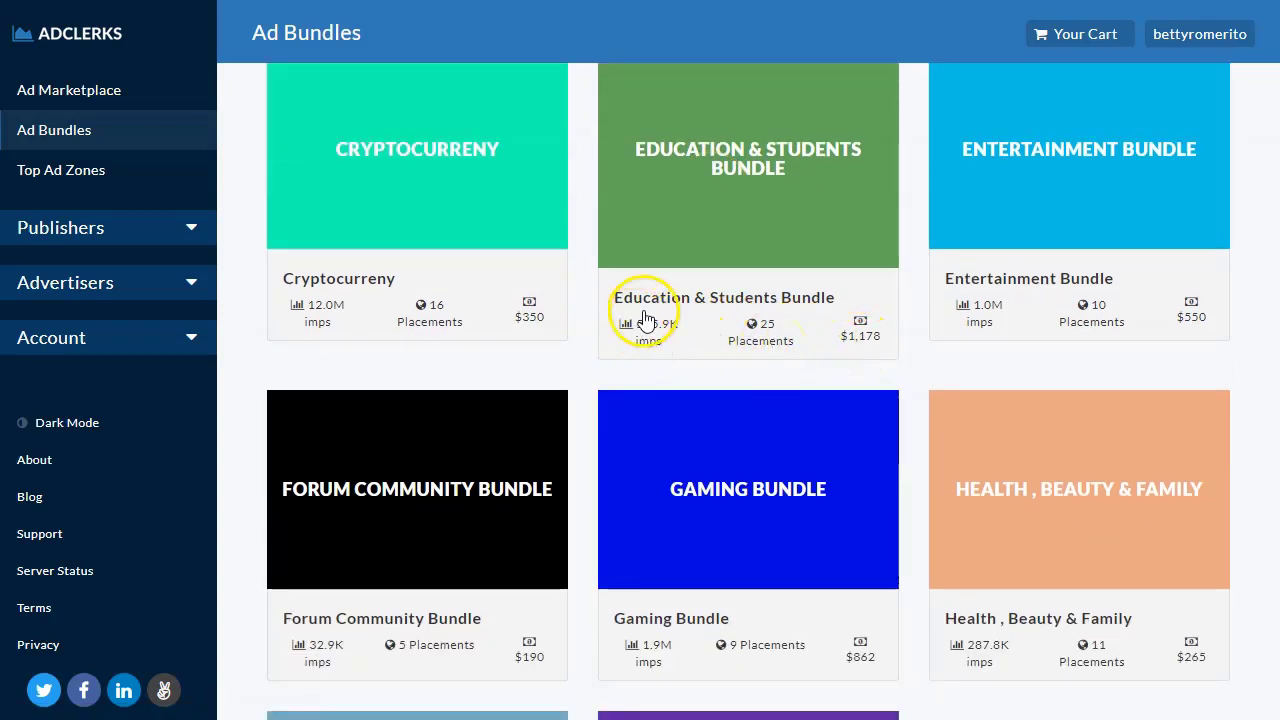
drag(689, 331, 657, 330)
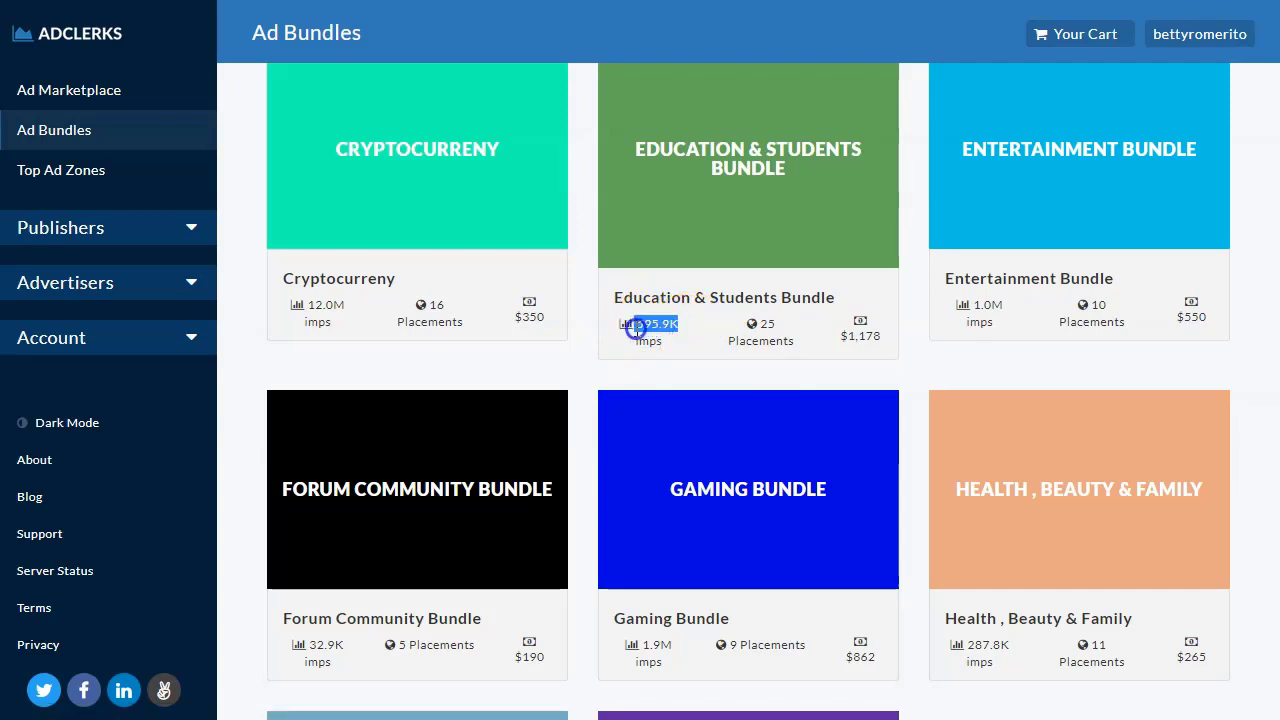
click(650, 368)
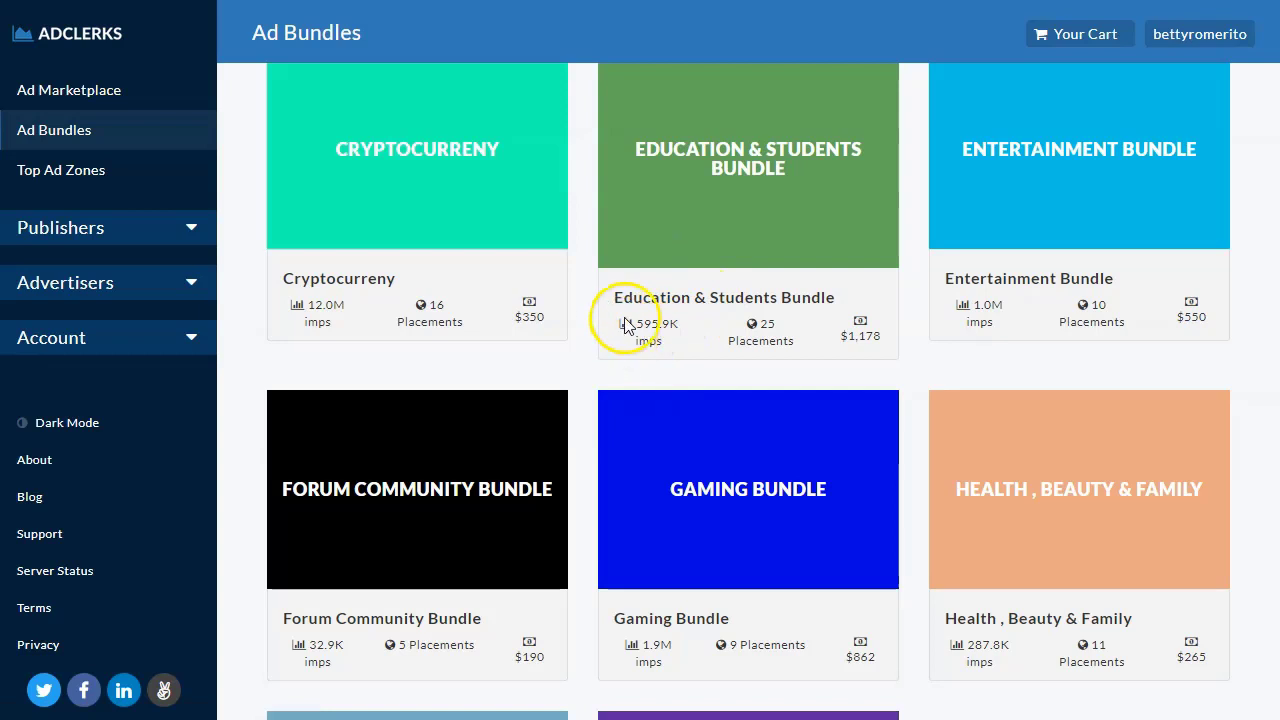
scroll(800, 297, up, 1)
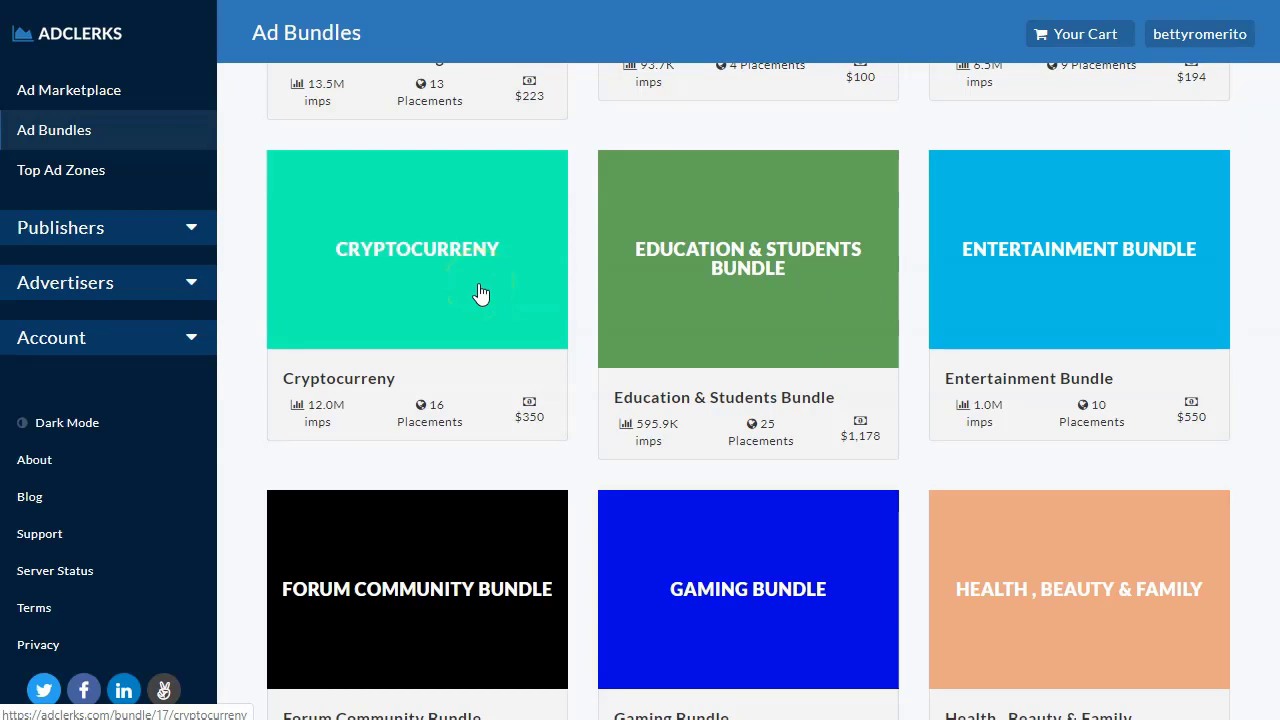
scroll(679, 443, up, 3)
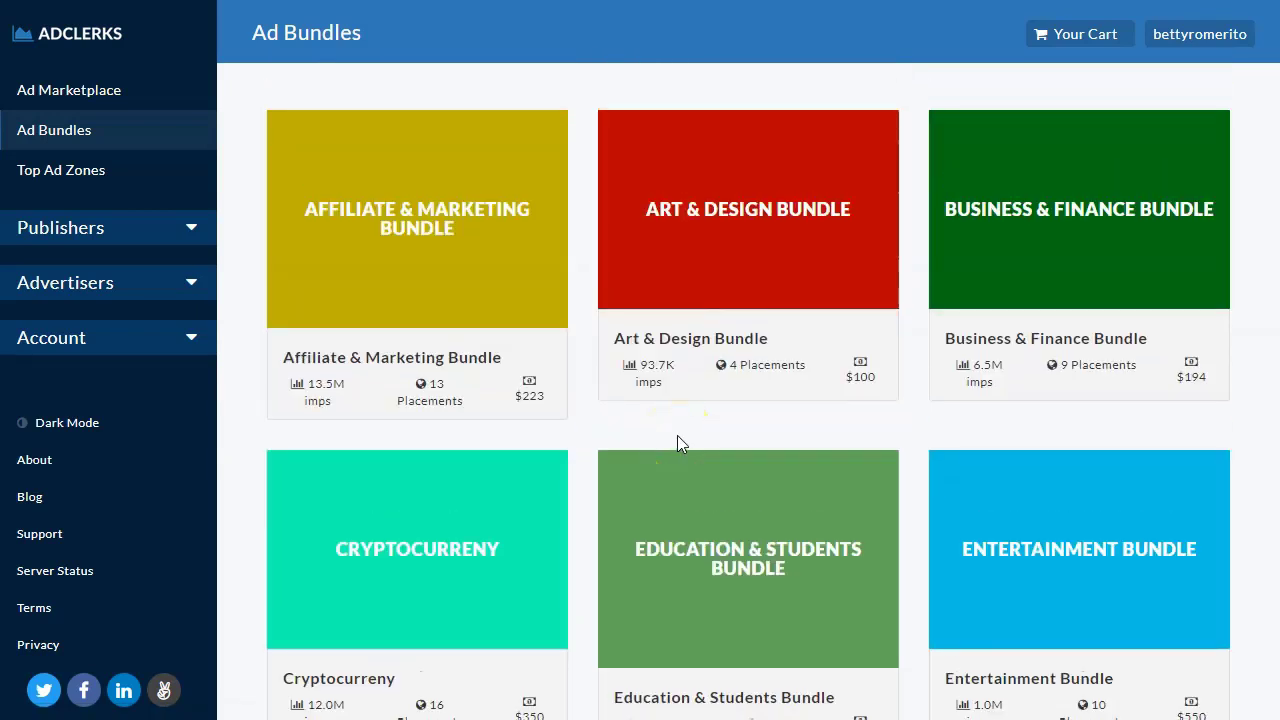
click(578, 434)
click(444, 432)
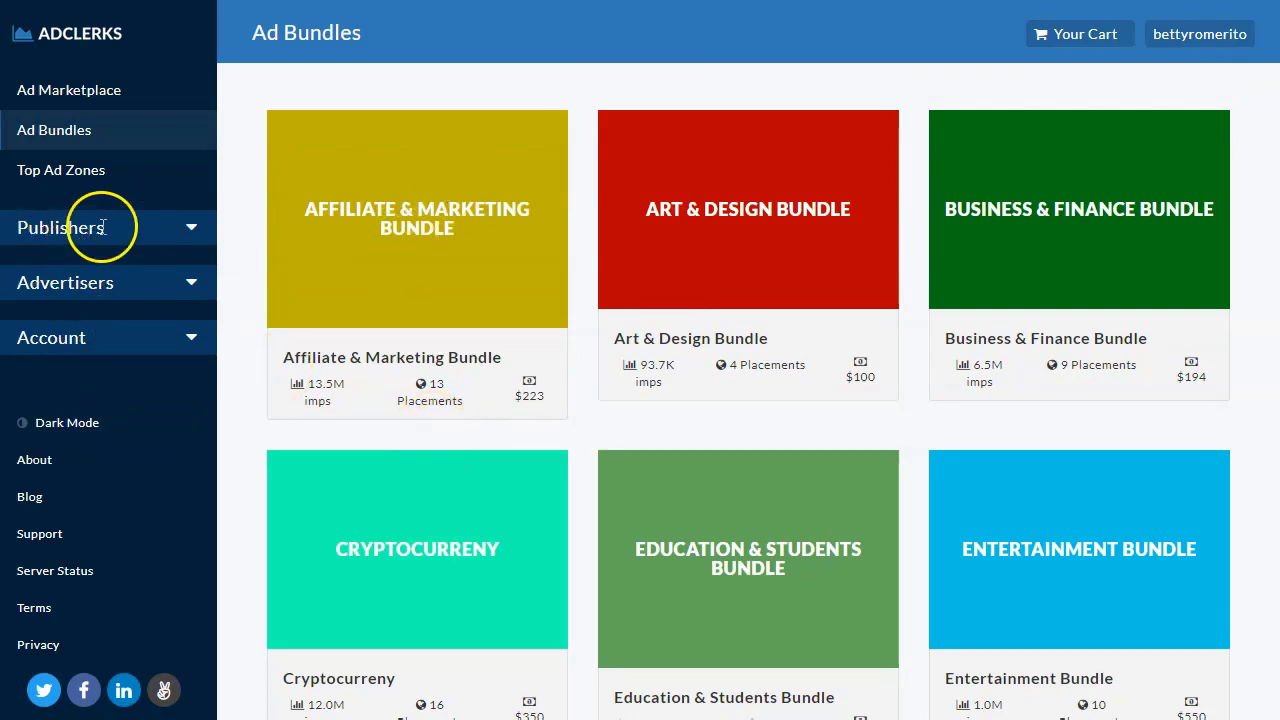
Step: Open the AdClerks Ad Marketplace and sort the ad listings by Click Through Rate
click(105, 95)
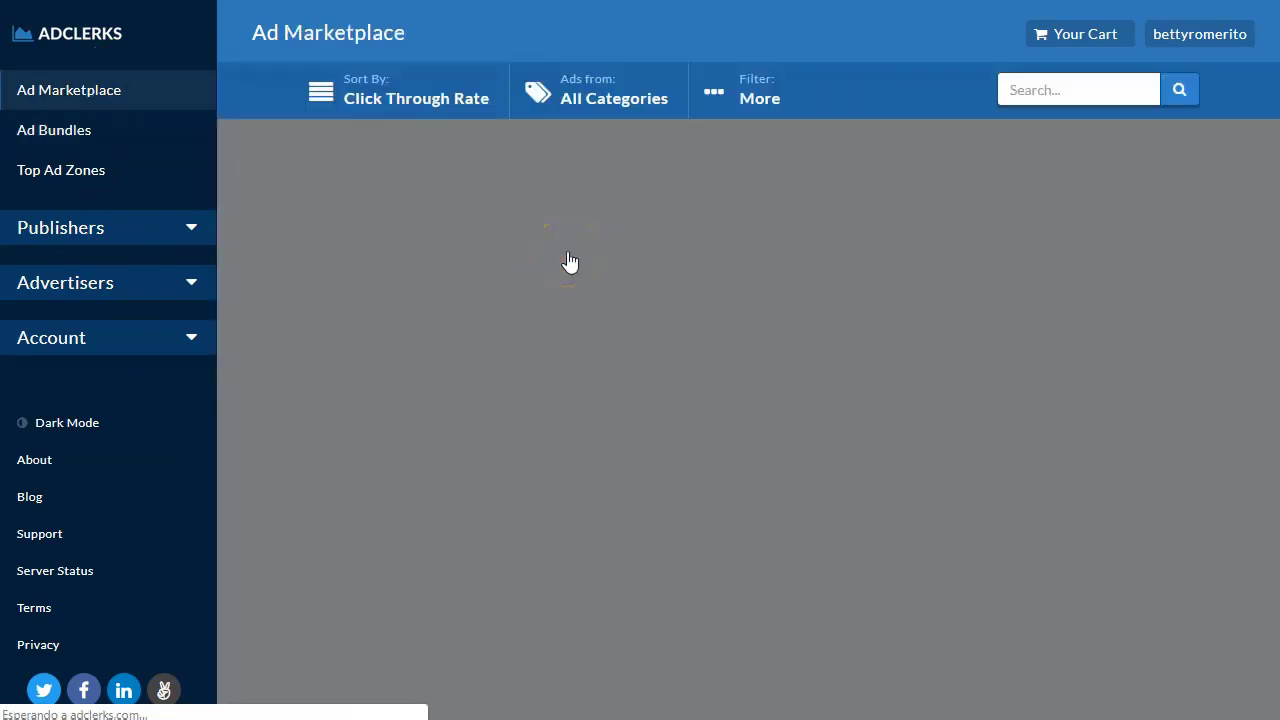
mouse_move(409, 98)
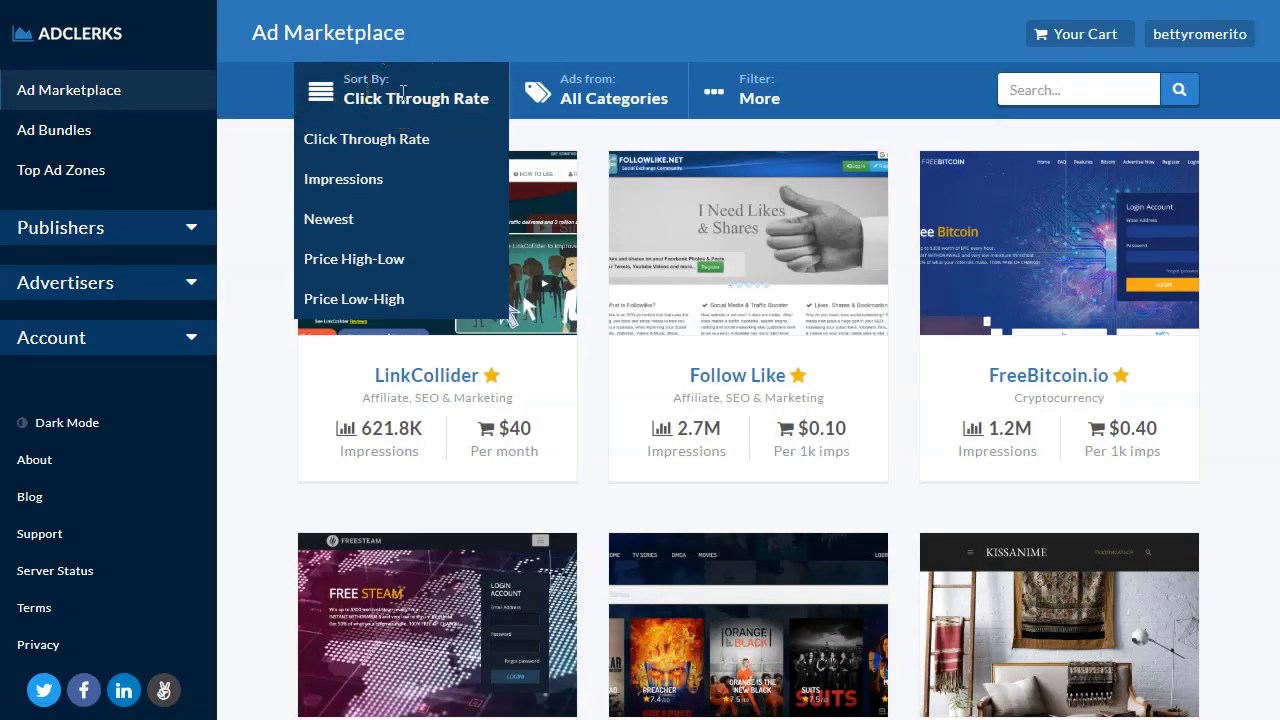
click(387, 143)
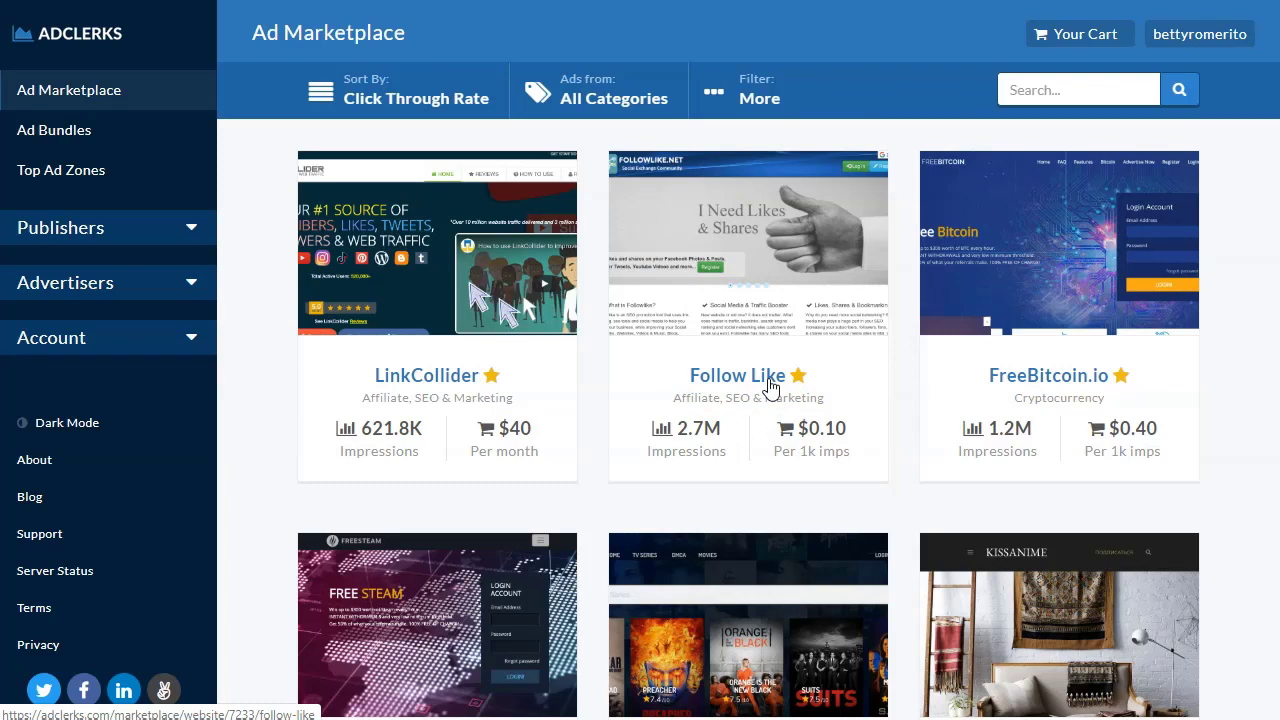
Step: Examine the impressions and the per-month or per-thousand prices of the sites listed in the marketplace
scroll(769, 386, down, 3)
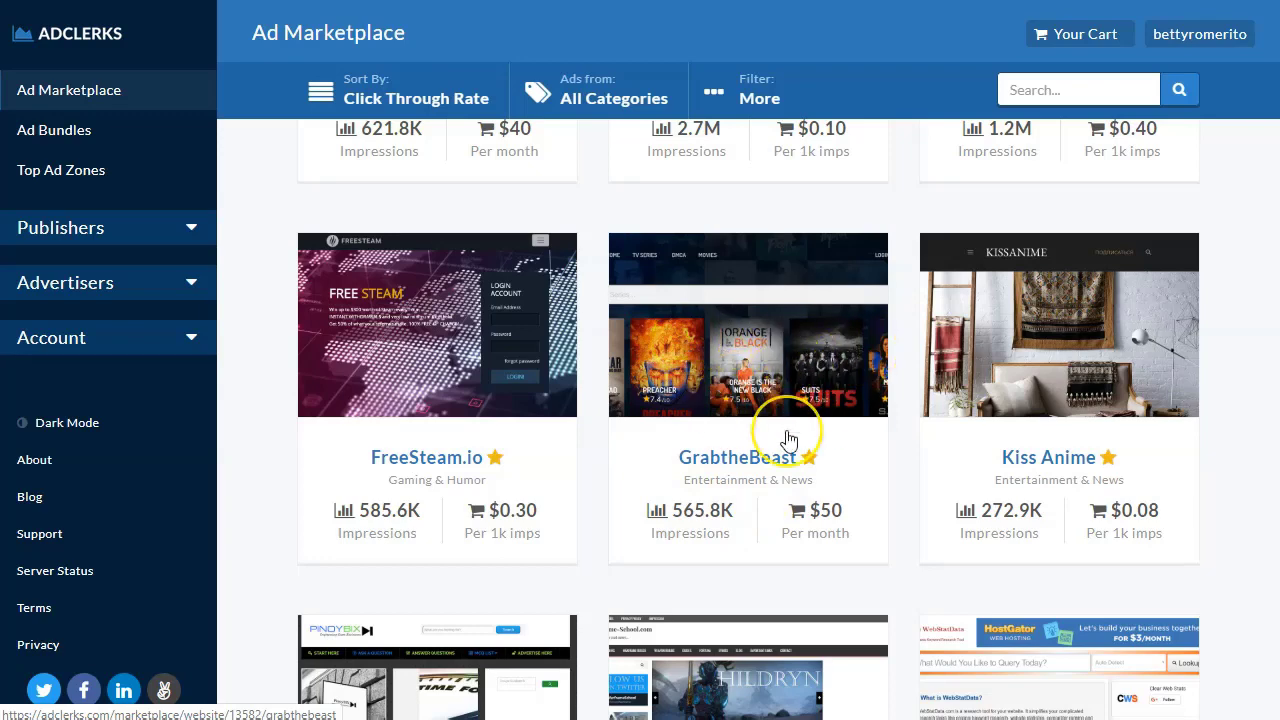
scroll(786, 371, down, 3)
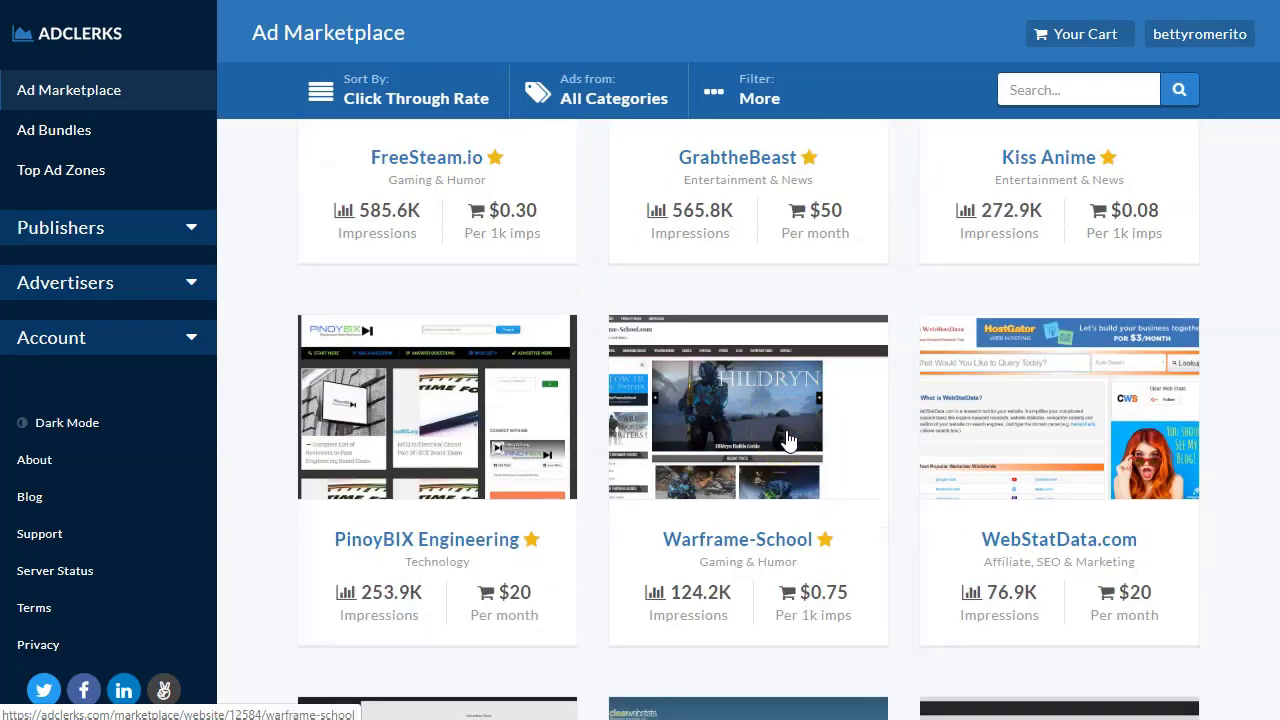
scroll(610, 437, down, 5)
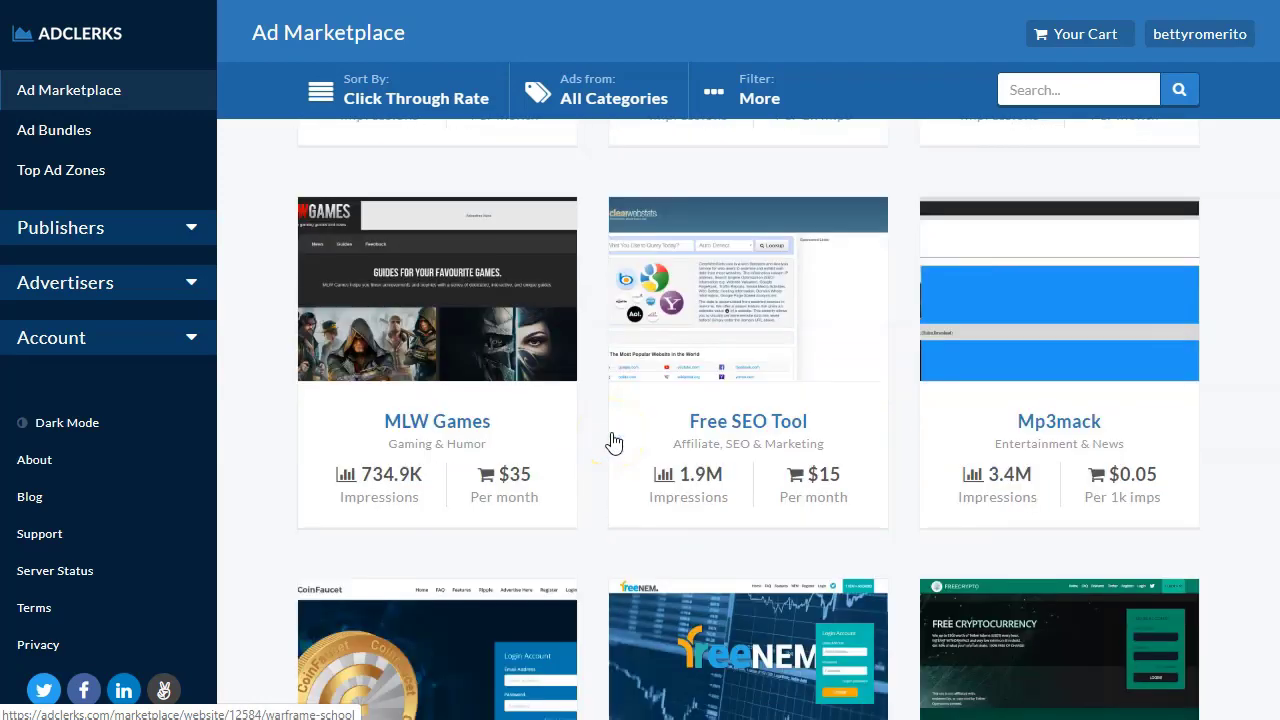
scroll(613, 442, down, 2)
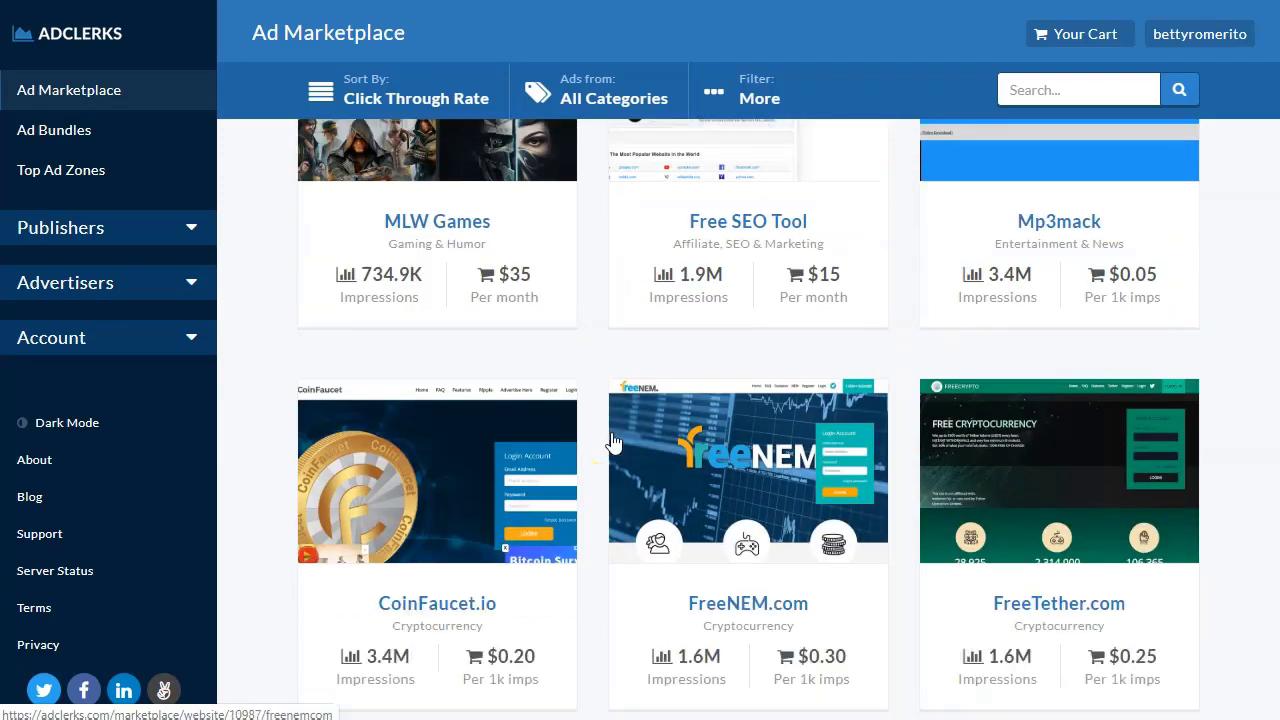
click(430, 100)
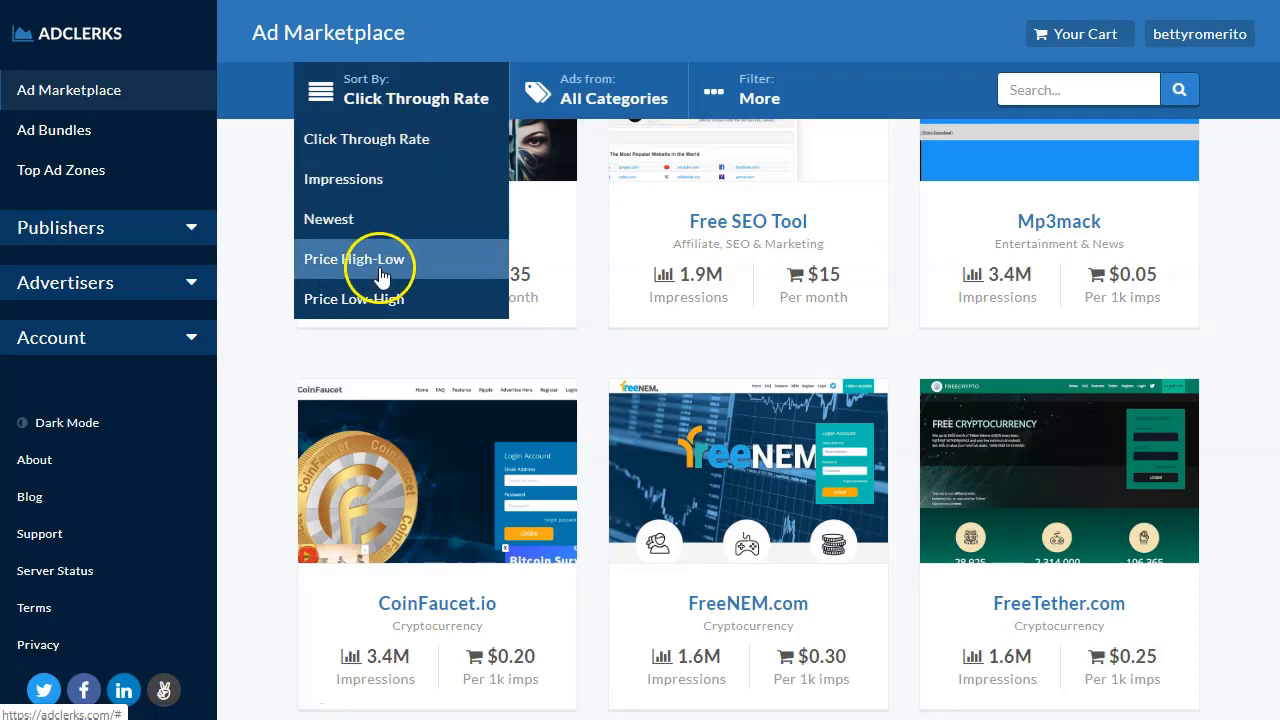
scroll(740, 410, down, 2)
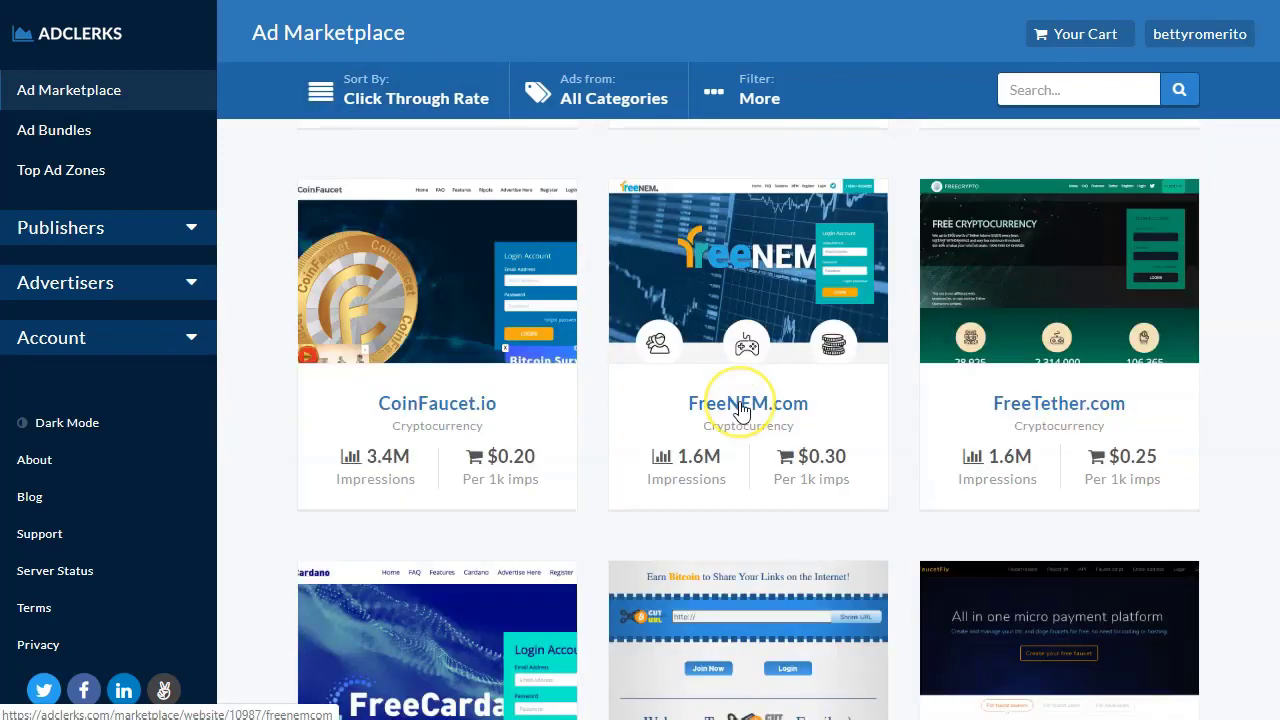
scroll(740, 410, up, 5)
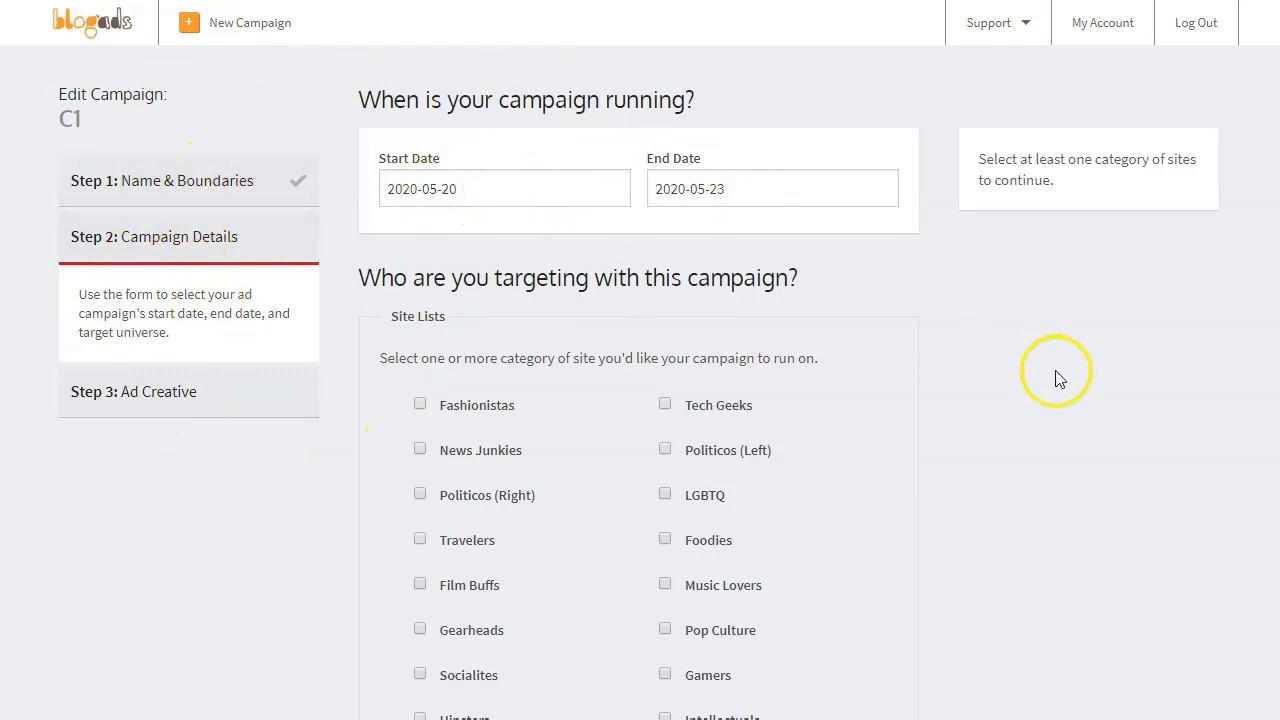
Step: In the Blogads campaign details for C1, select the Tech Geeks site category and check the total cost and impressions
scroll(1060, 378, down, 1)
scroll(594, 401, down, 1)
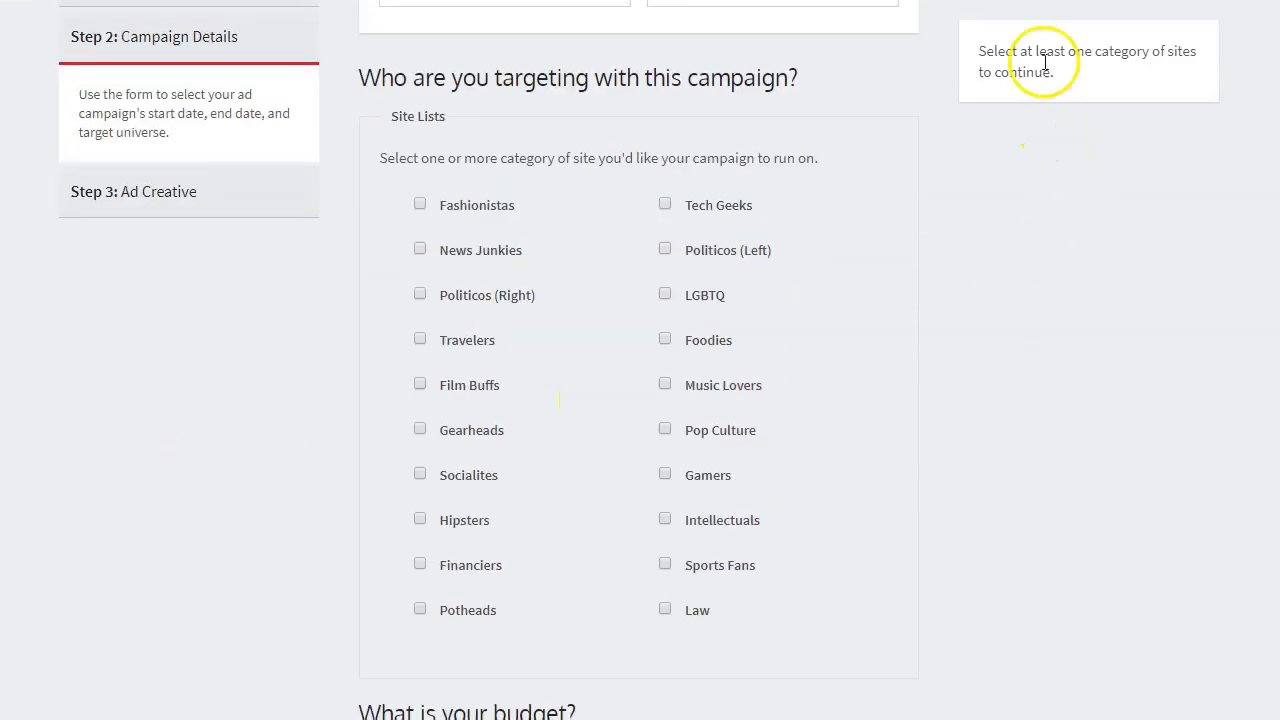
scroll(514, 251, up, 2)
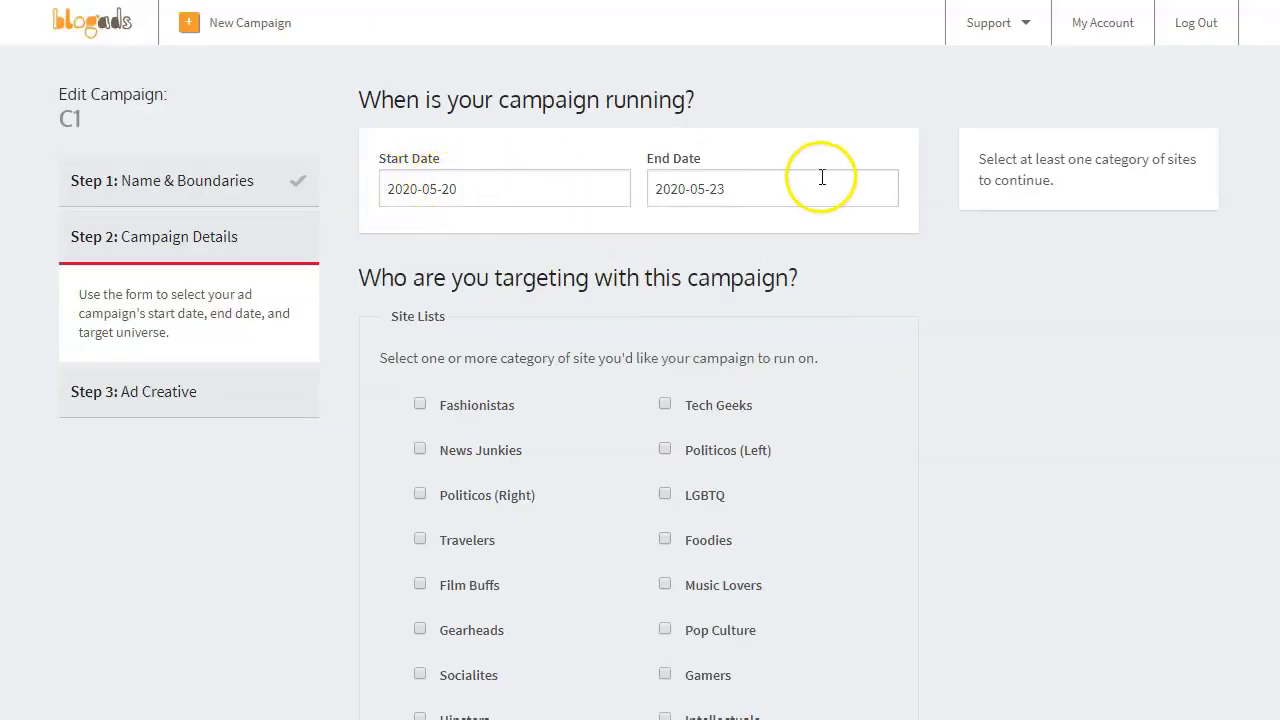
scroll(790, 210, down, 1)
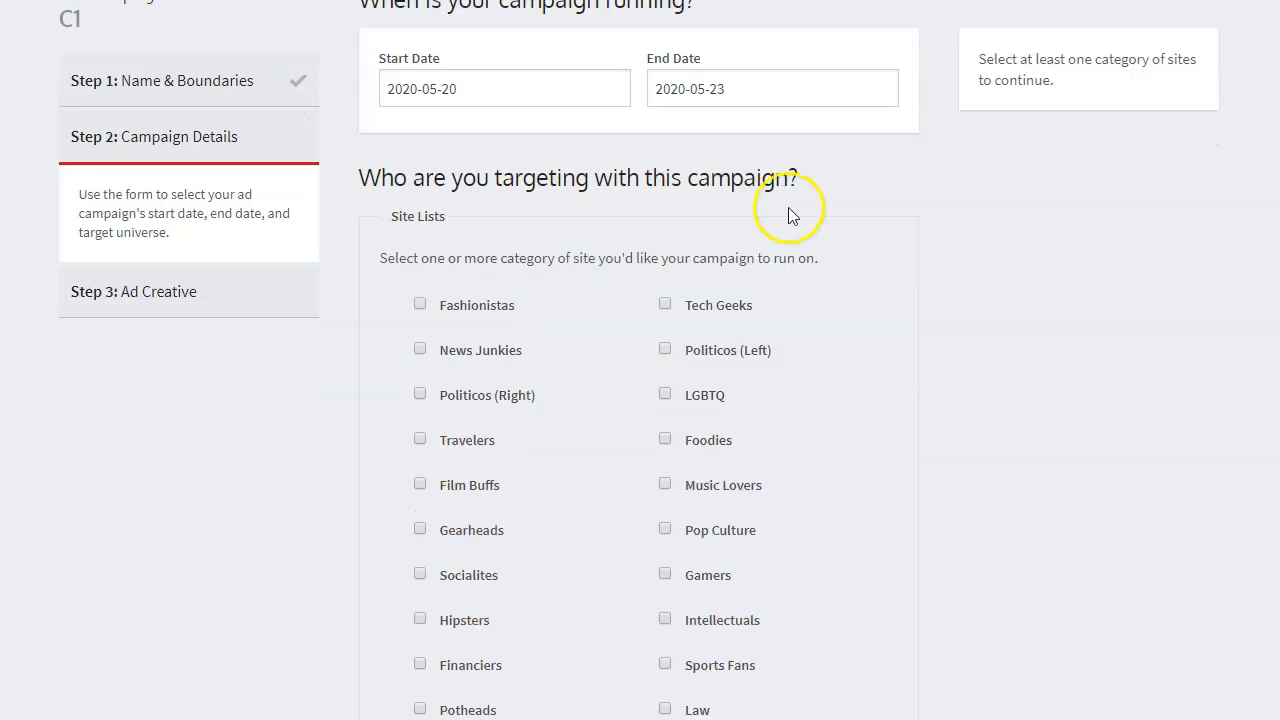
click(736, 309)
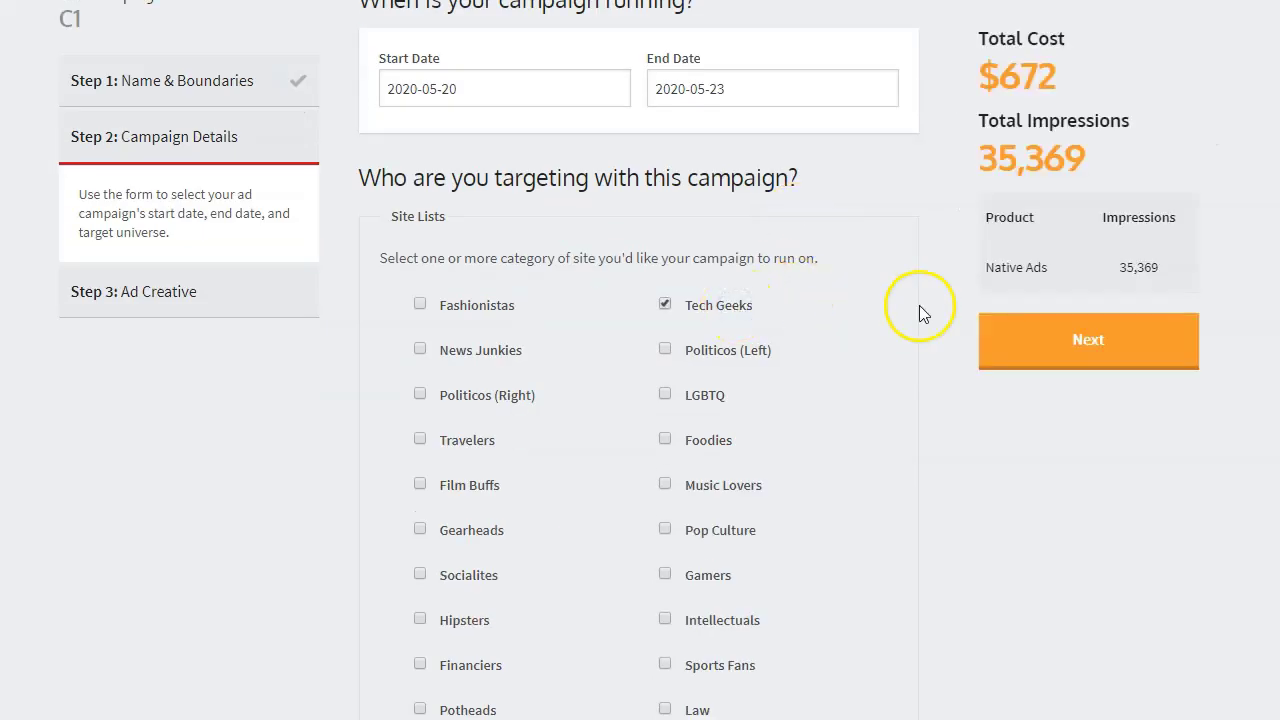
scroll(1100, 203, up, 1)
drag(1073, 193, 972, 177)
click(973, 545)
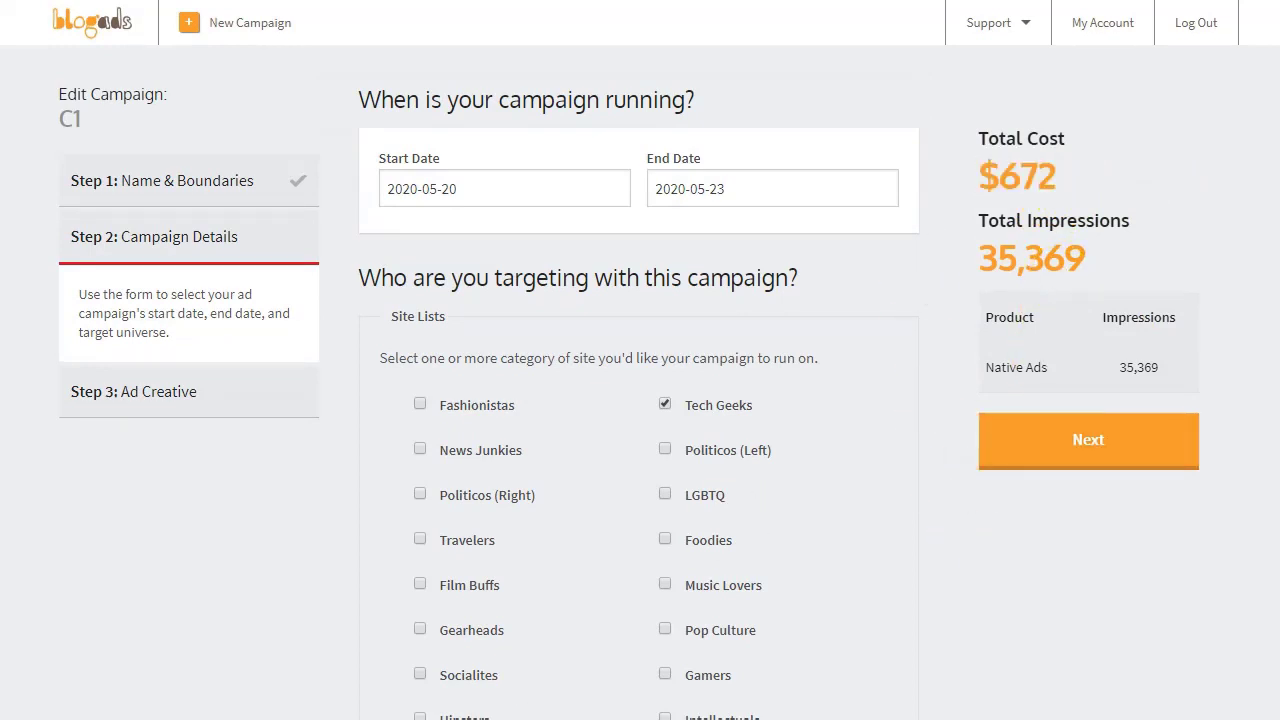
Step: Switch to the calculator, divide 672 by 35 to get the cost per thousand impressions, and close the calculator
key(alt+Tab)
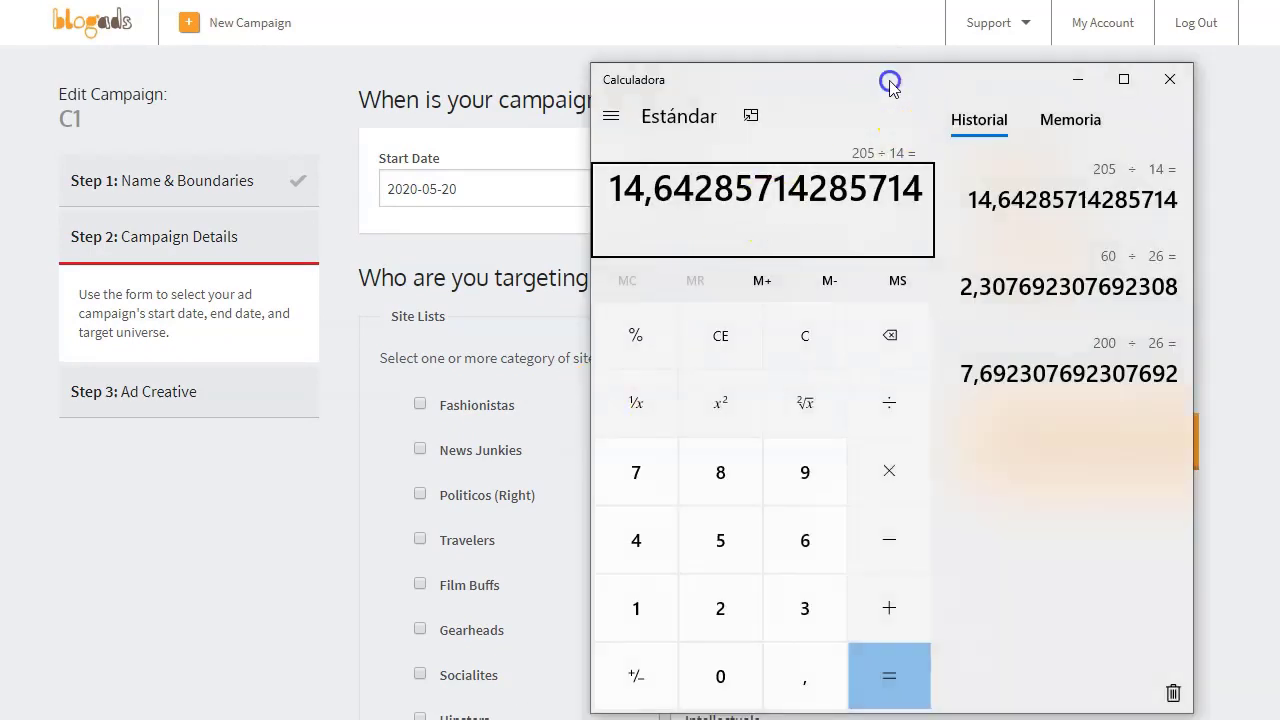
drag(889, 80, 445, 73)
key(Escape)
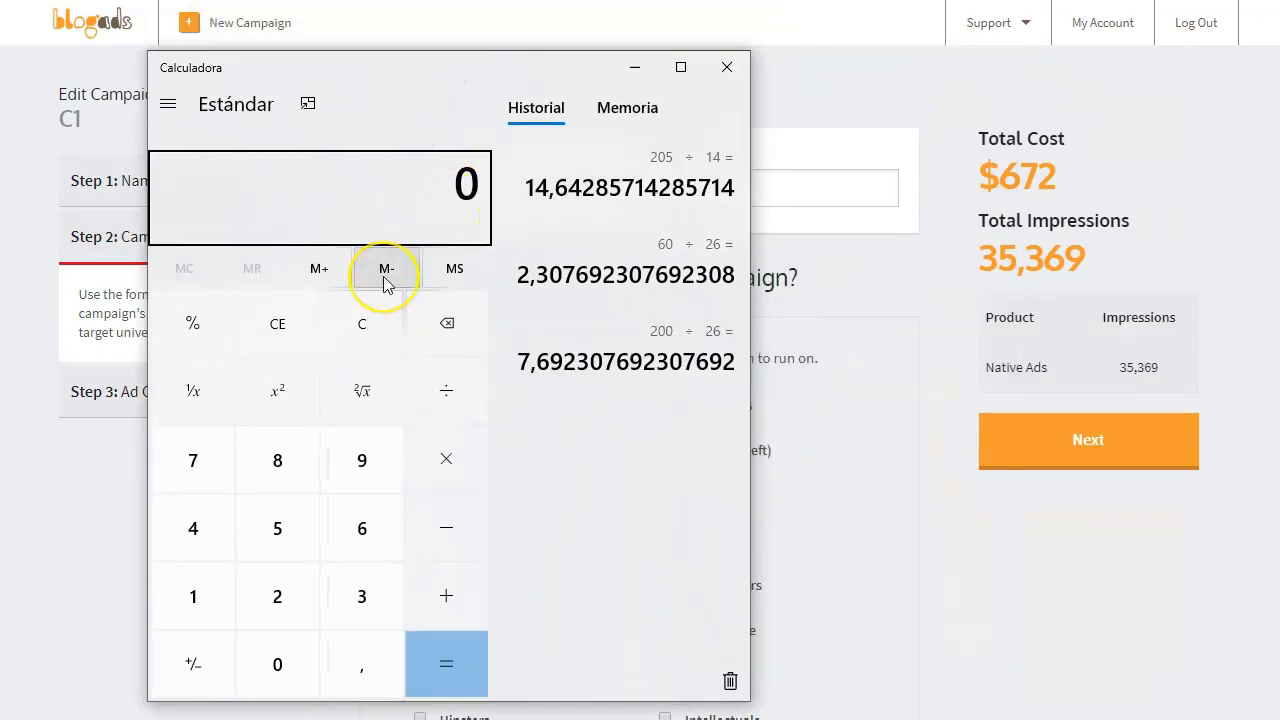
text(672 ÷ )
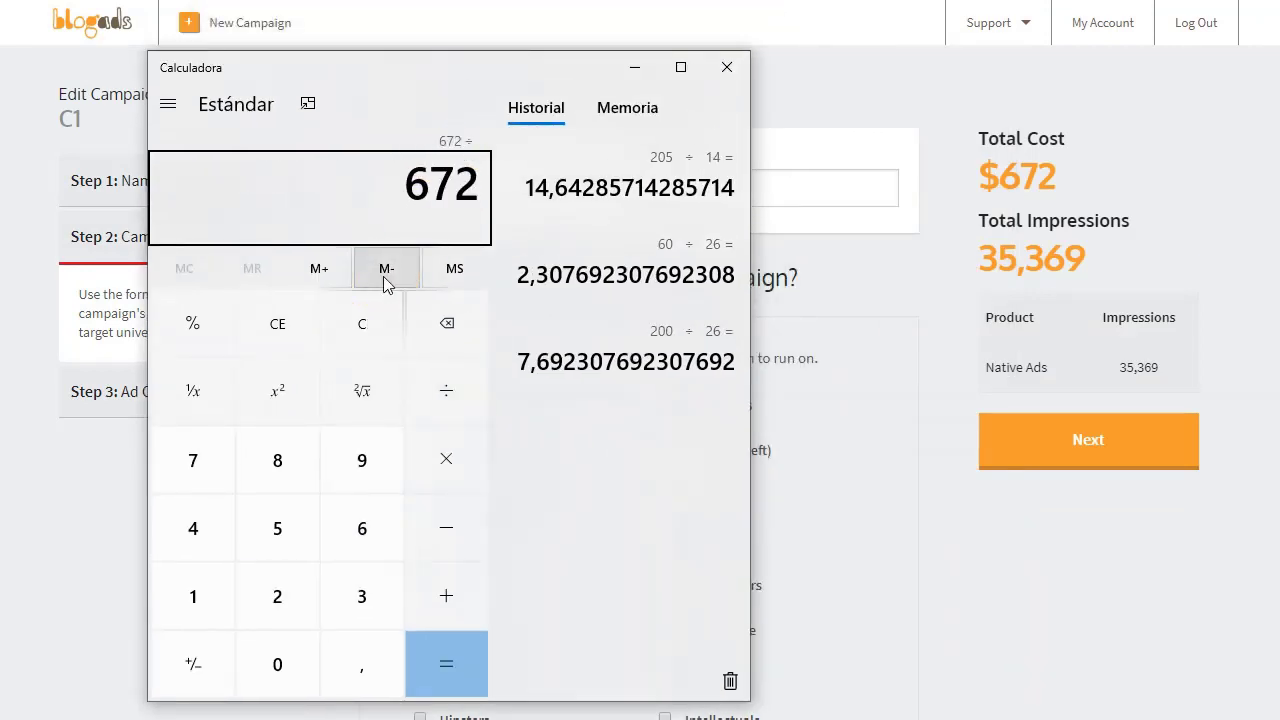
text(35)
key(Return)
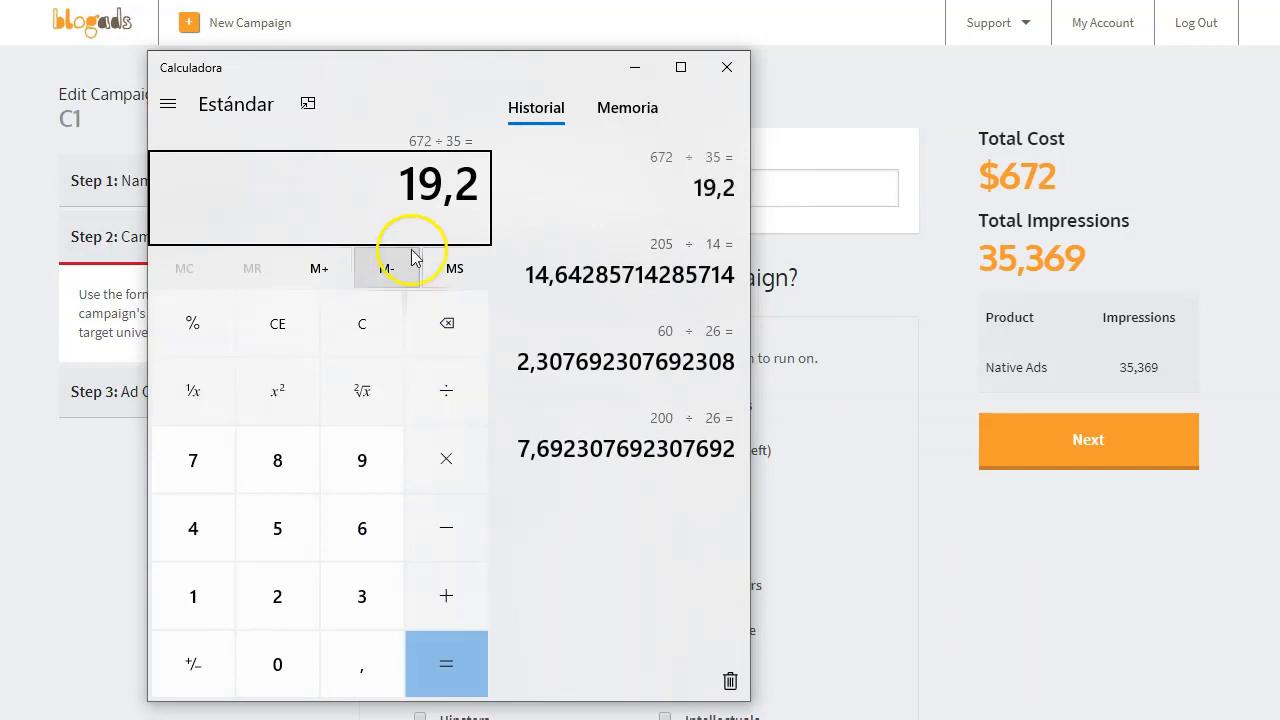
click(729, 68)
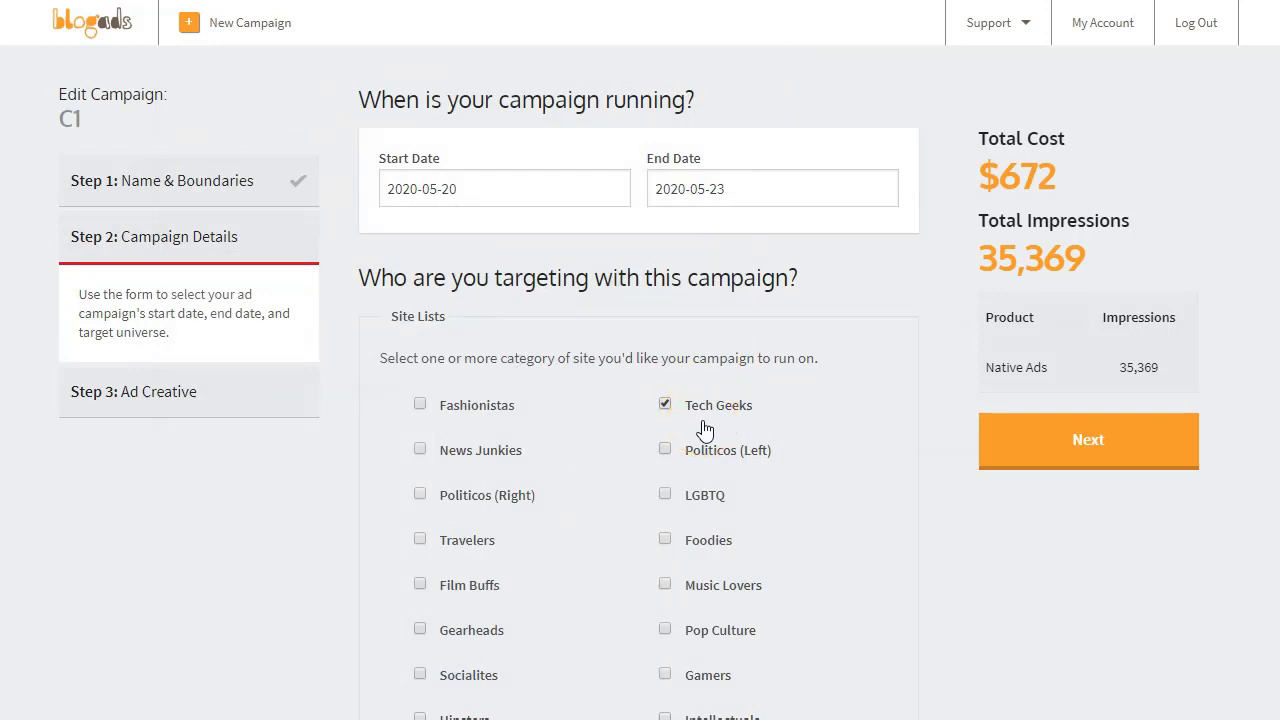
Step: Check the ad product in the Blogads quote and replace the Tech Geeks site category with LGBTQ
drag(1054, 374, 986, 377)
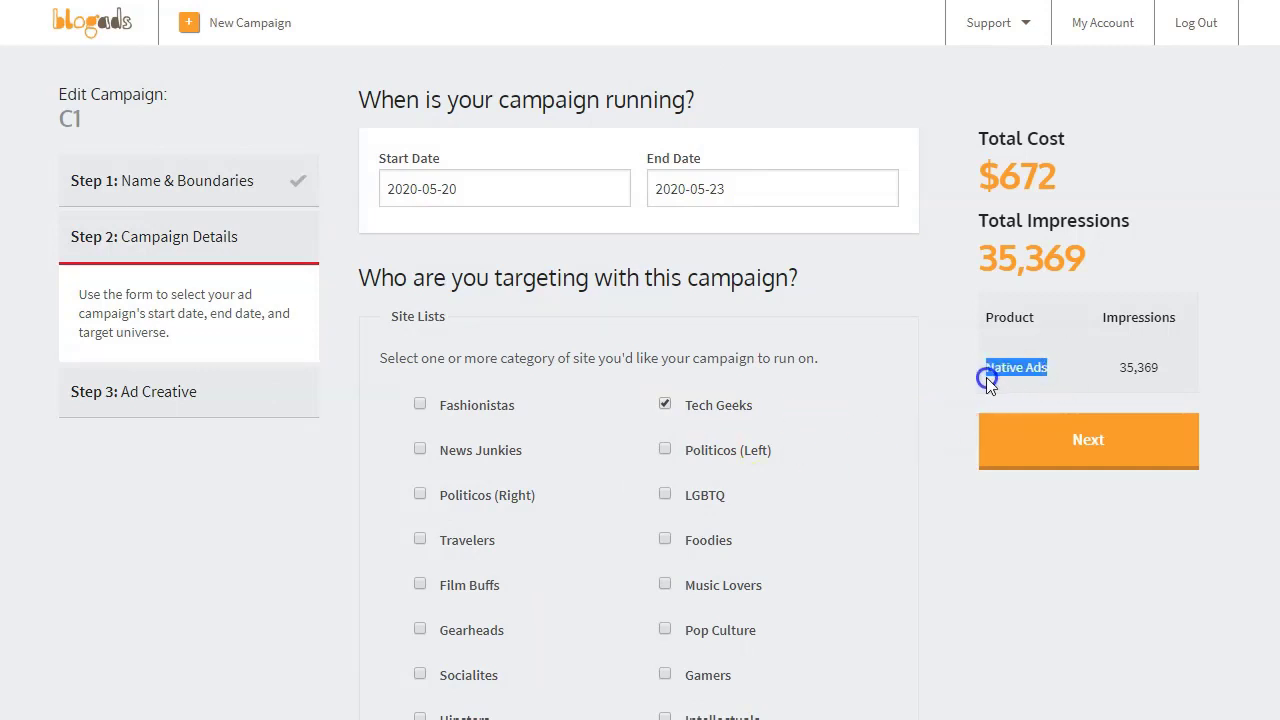
click(957, 563)
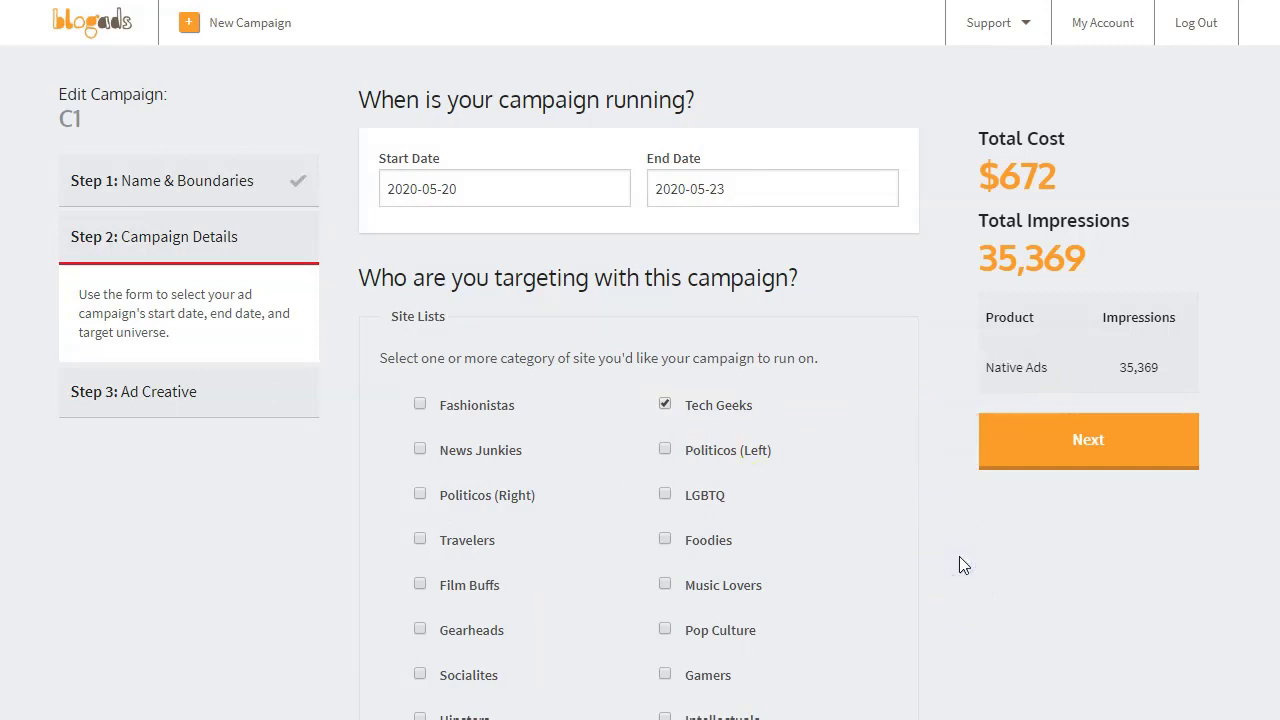
scroll(543, 457, down, 2)
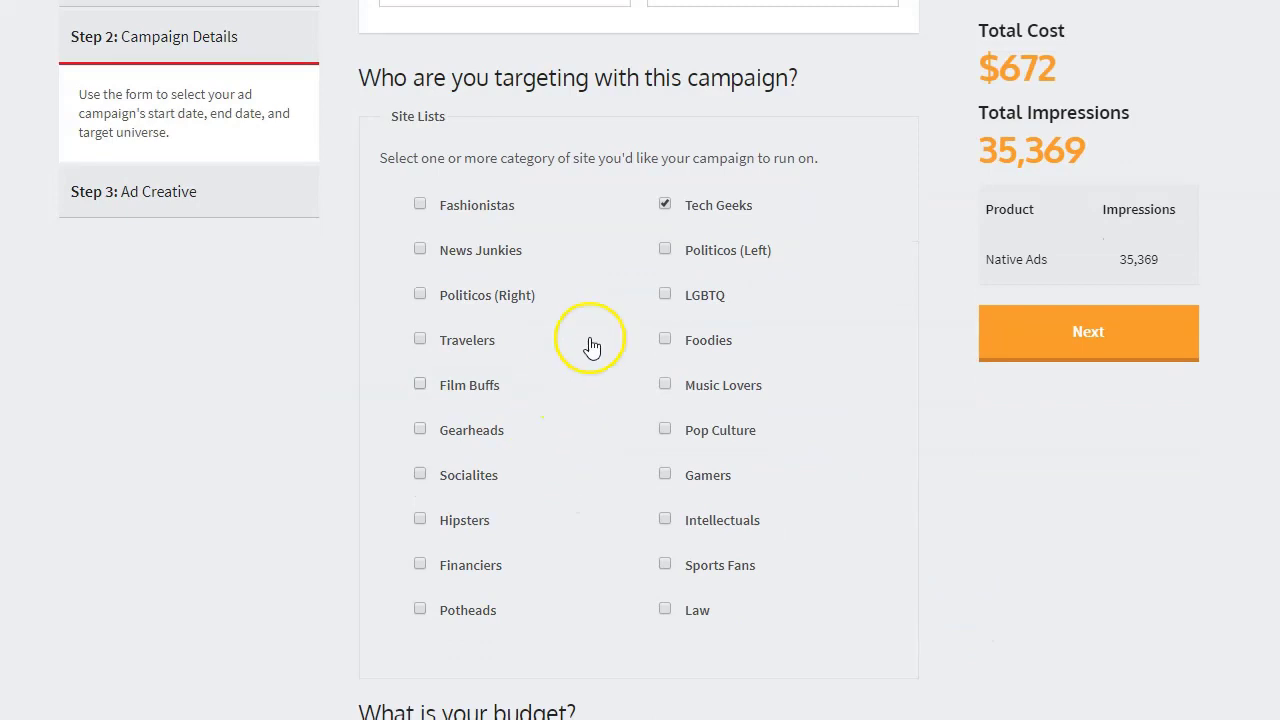
click(665, 206)
click(664, 294)
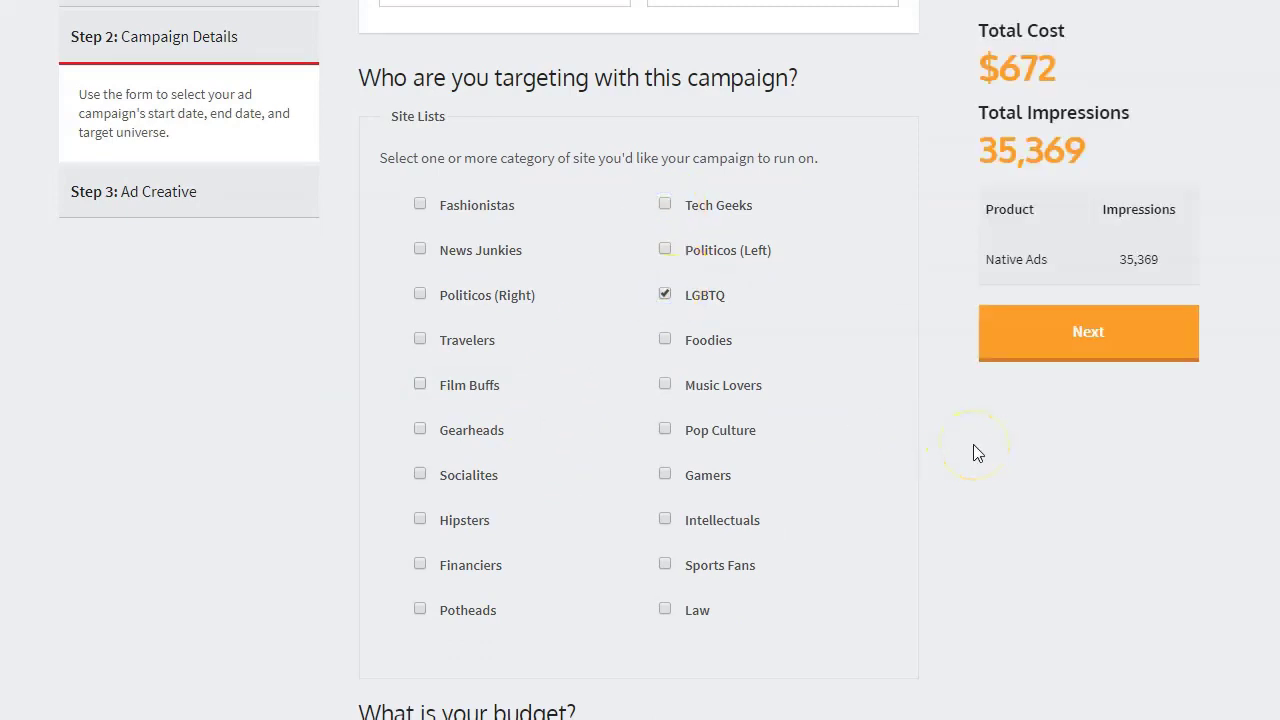
Step: Deselect LGBTQ, then try Music Lovers, Gamers and Pop Culture one at a time to compare their costs, leaving no category selected
scroll(975, 447, up, 1)
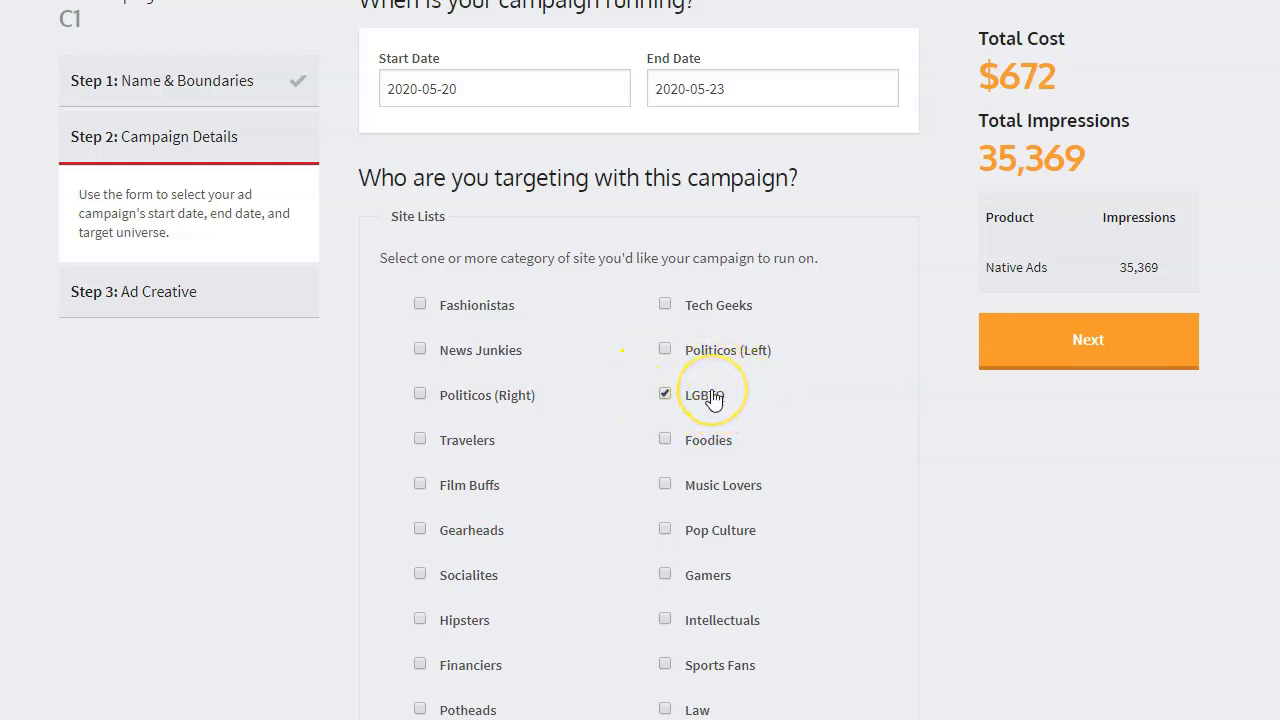
click(665, 394)
click(664, 484)
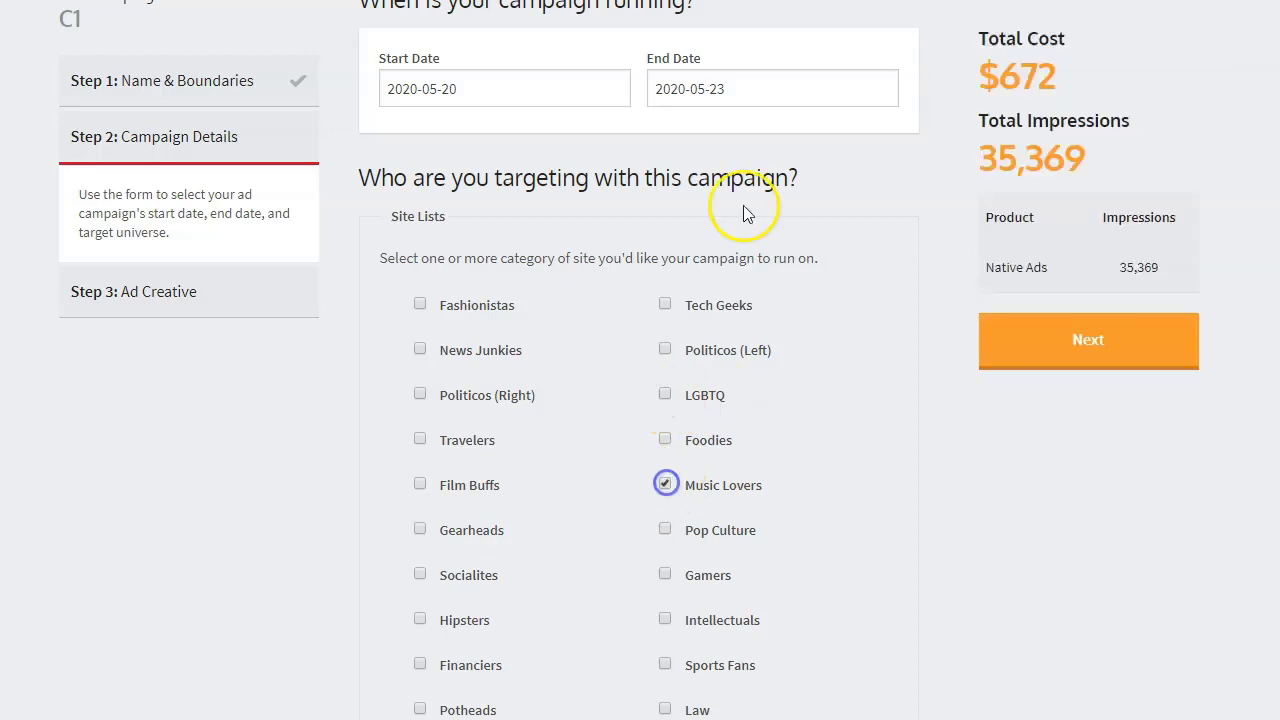
click(665, 485)
click(665, 575)
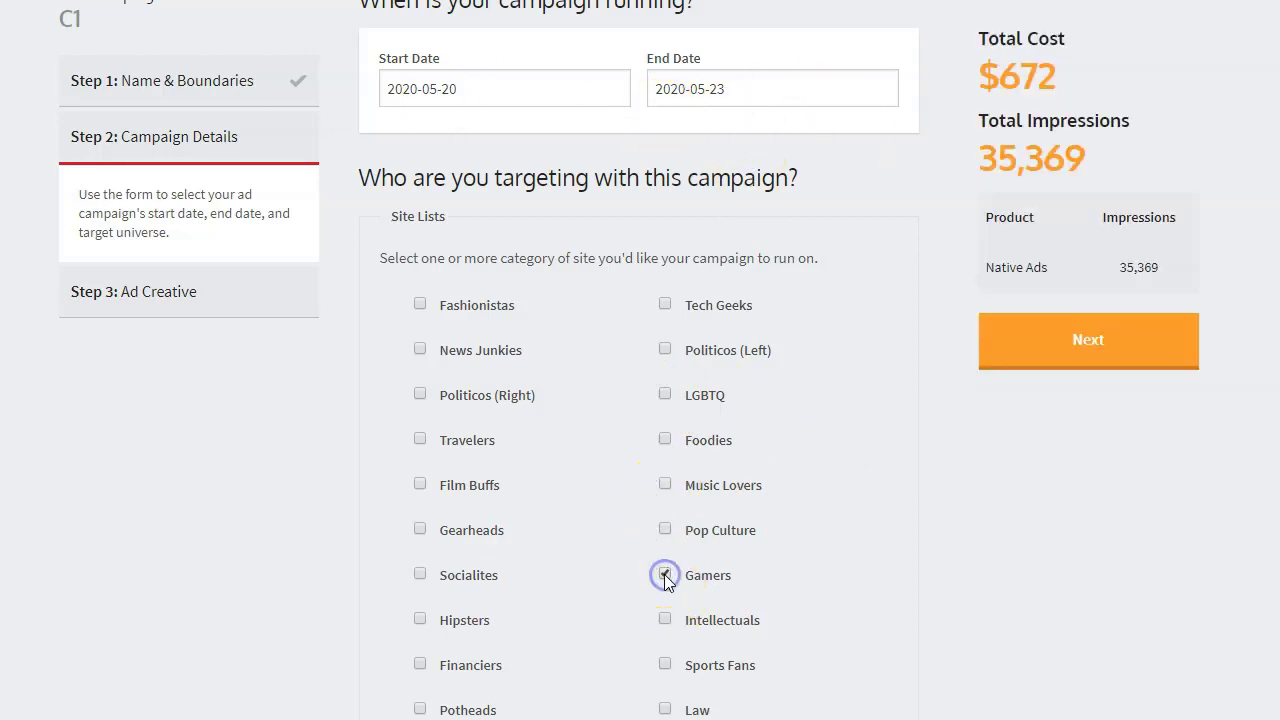
click(665, 576)
click(665, 529)
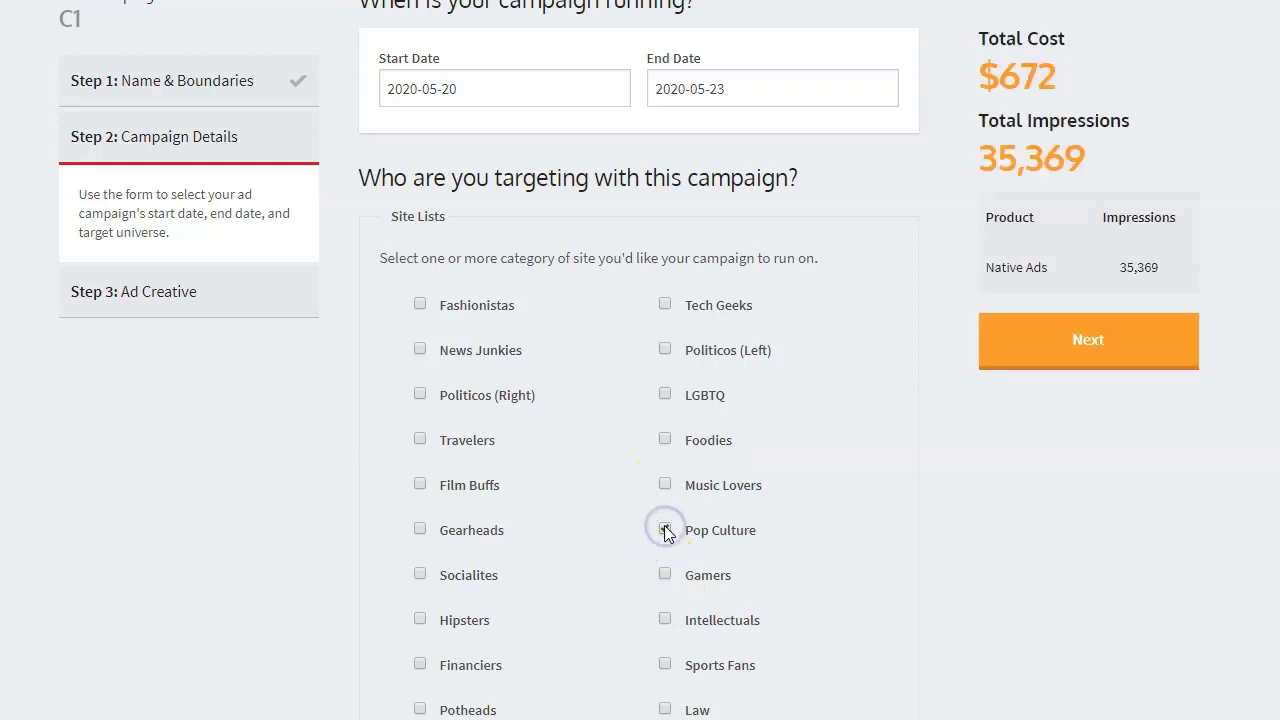
click(665, 529)
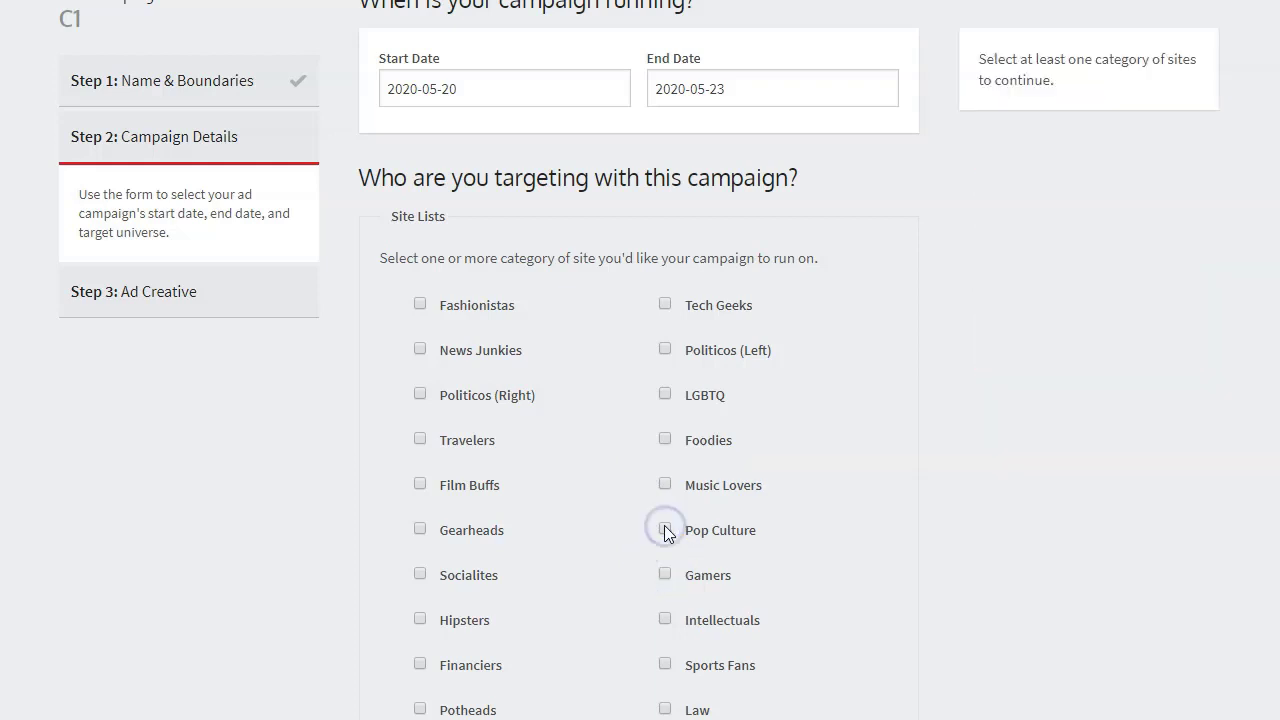
Step: Select the LGBTQ and Hipsters site categories together and check the combined cost and impressions
click(665, 394)
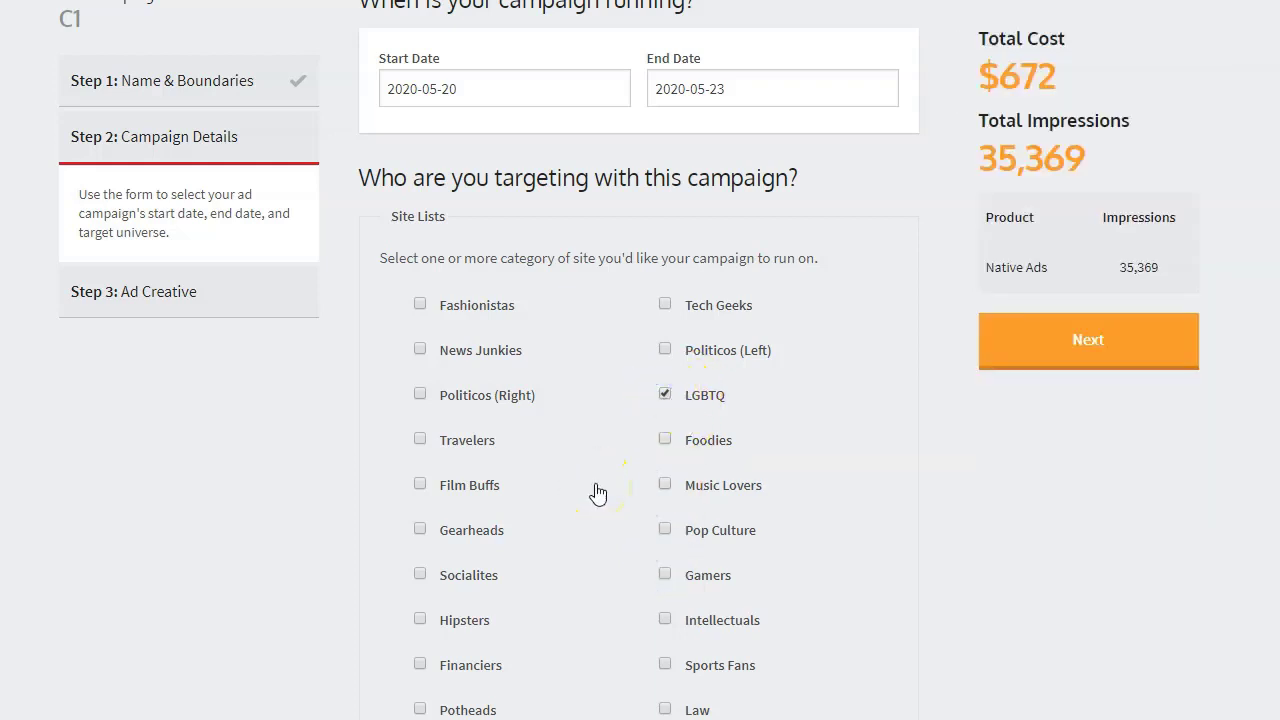
scroll(598, 492, down, 1)
click(422, 523)
scroll(840, 468, up, 1)
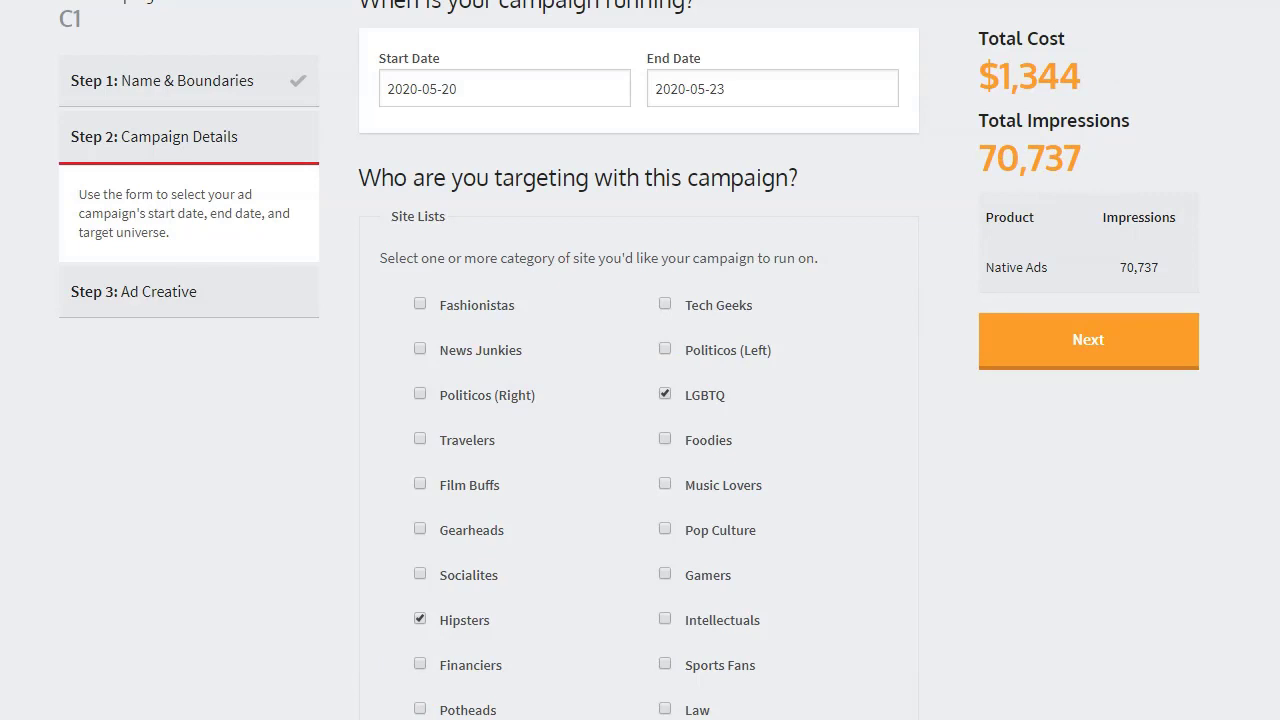
Step: Open the calculator, divide 1344 by 70 to get the two-category cost per thousand impressions, and close it
key(XF86Calculator)
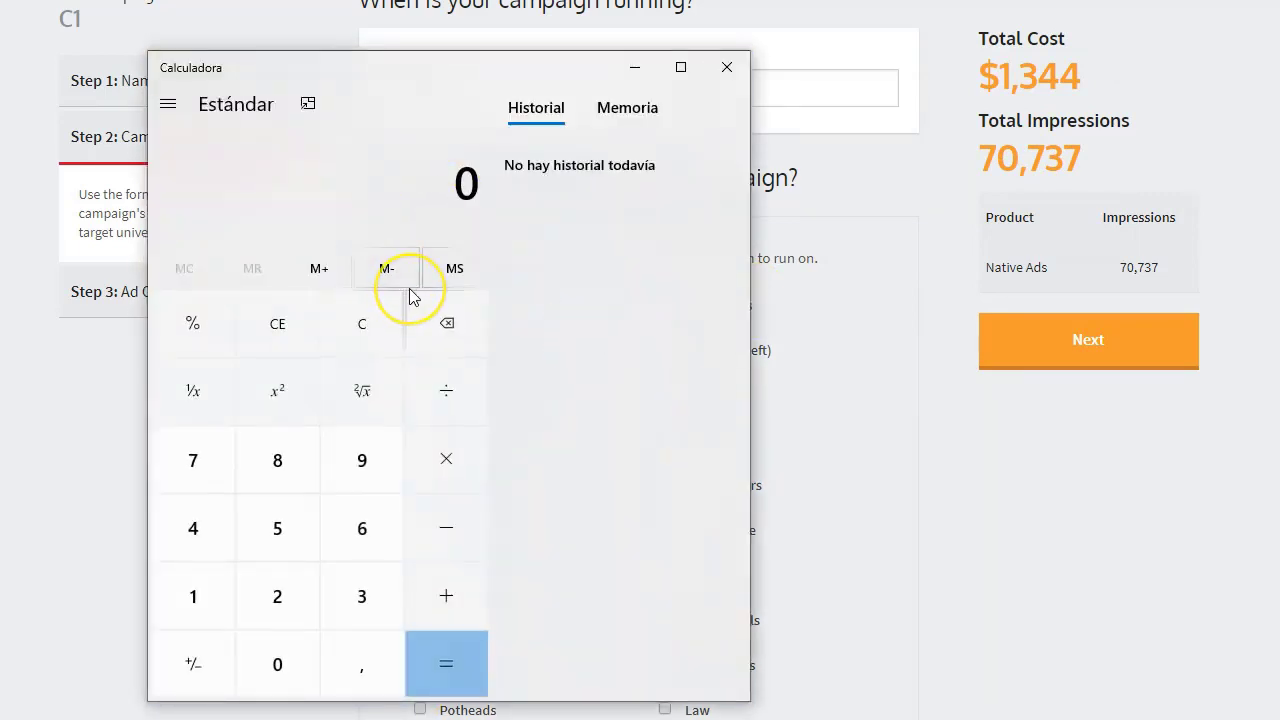
text(1344)
text(/)
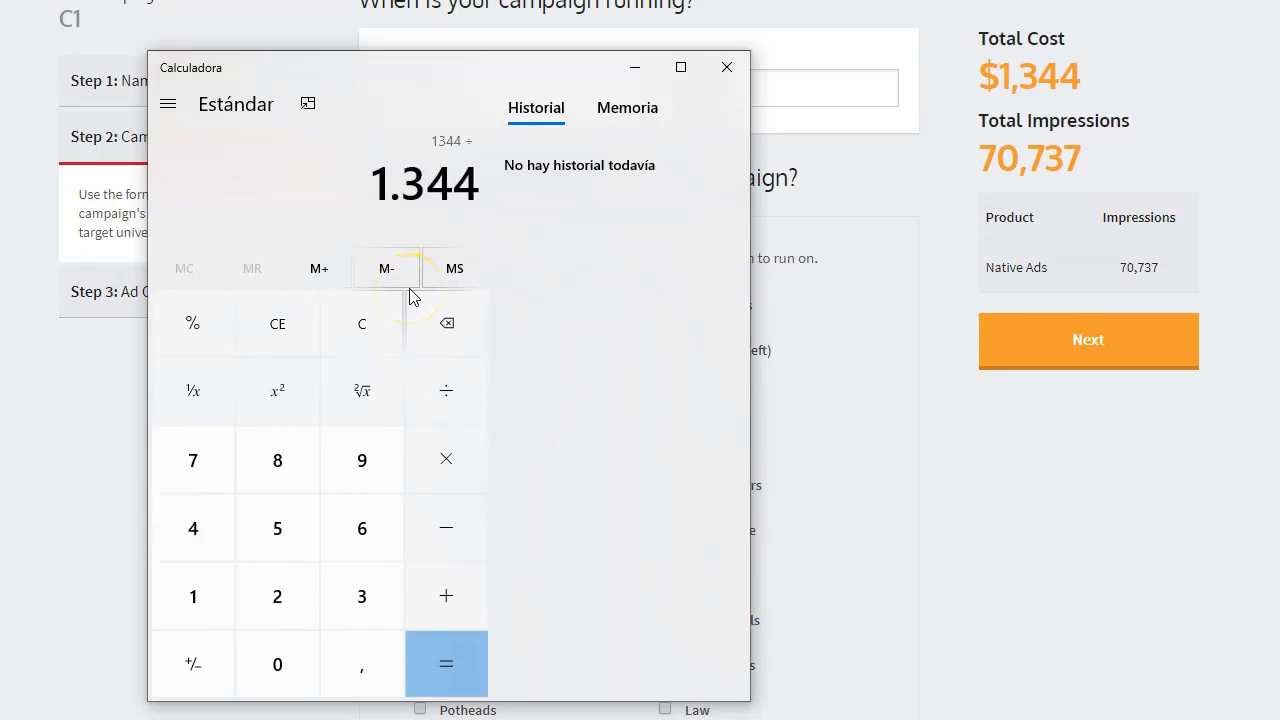
text(70)
key(Return)
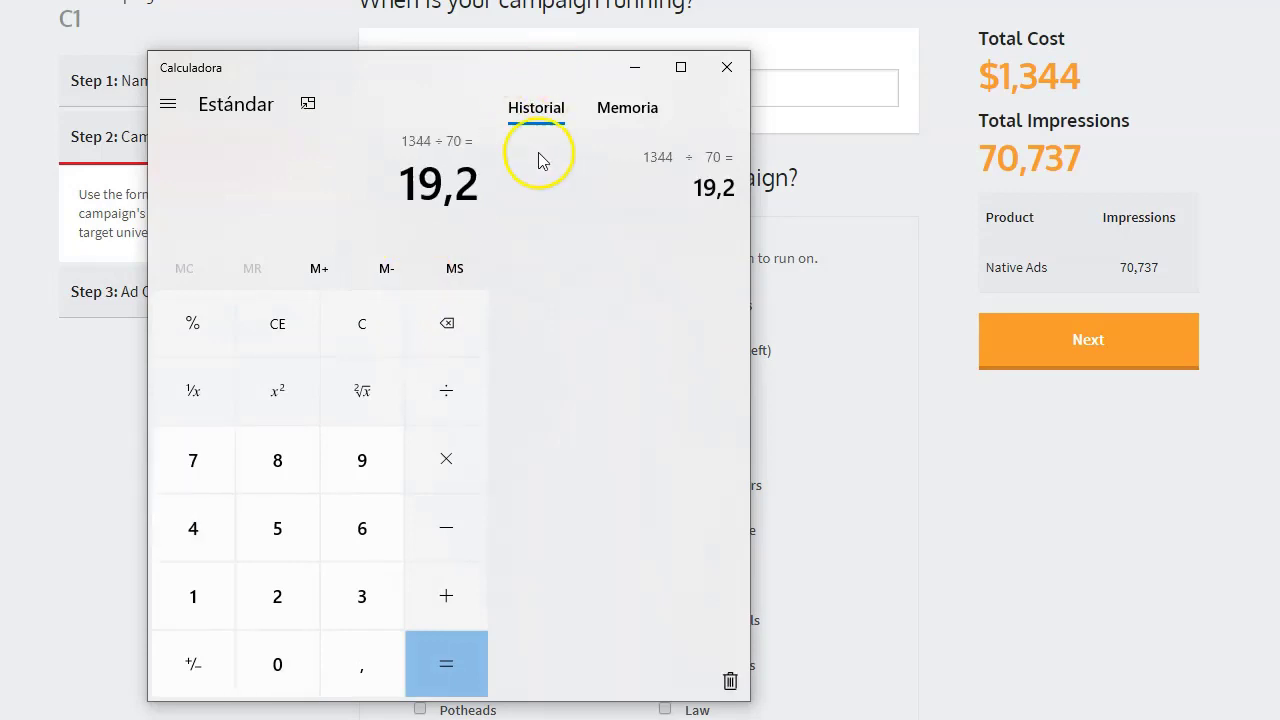
click(729, 68)
scroll(598, 322, up, 1)
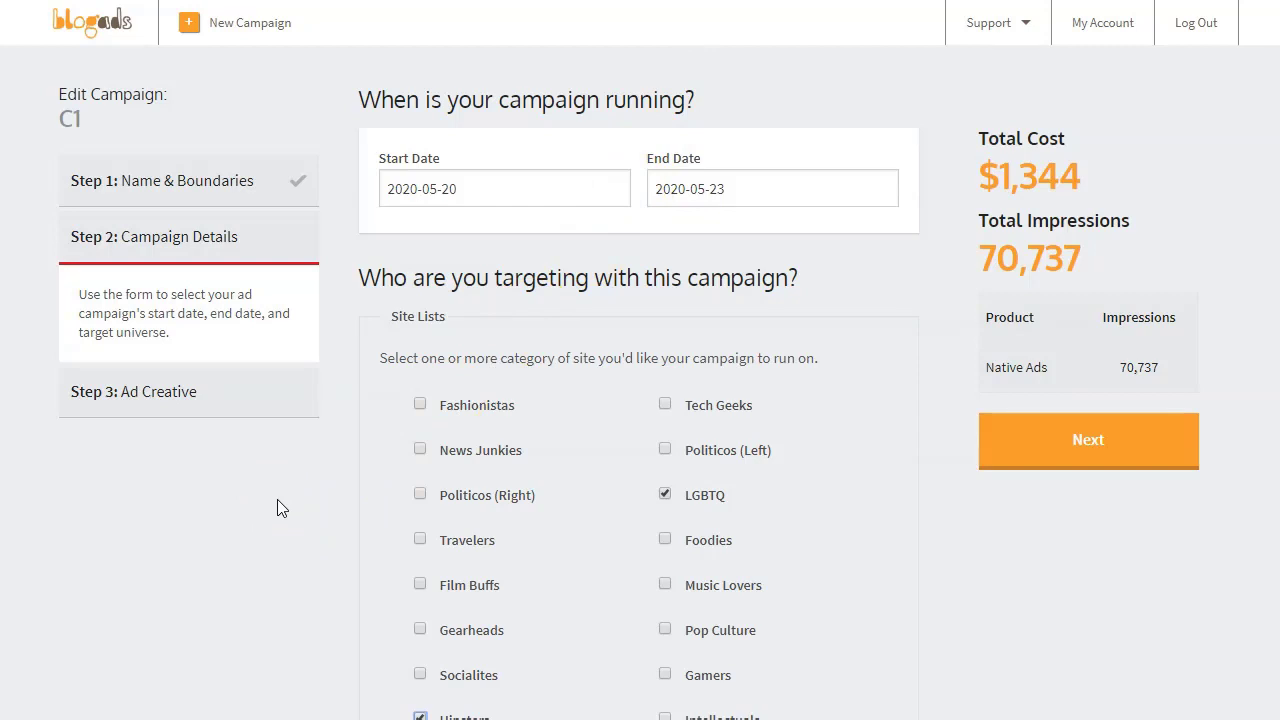
Step: Deselect the Hipsters and LGBTQ site categories so the Blogads campaign has no category selected
scroll(666, 491, down, 1)
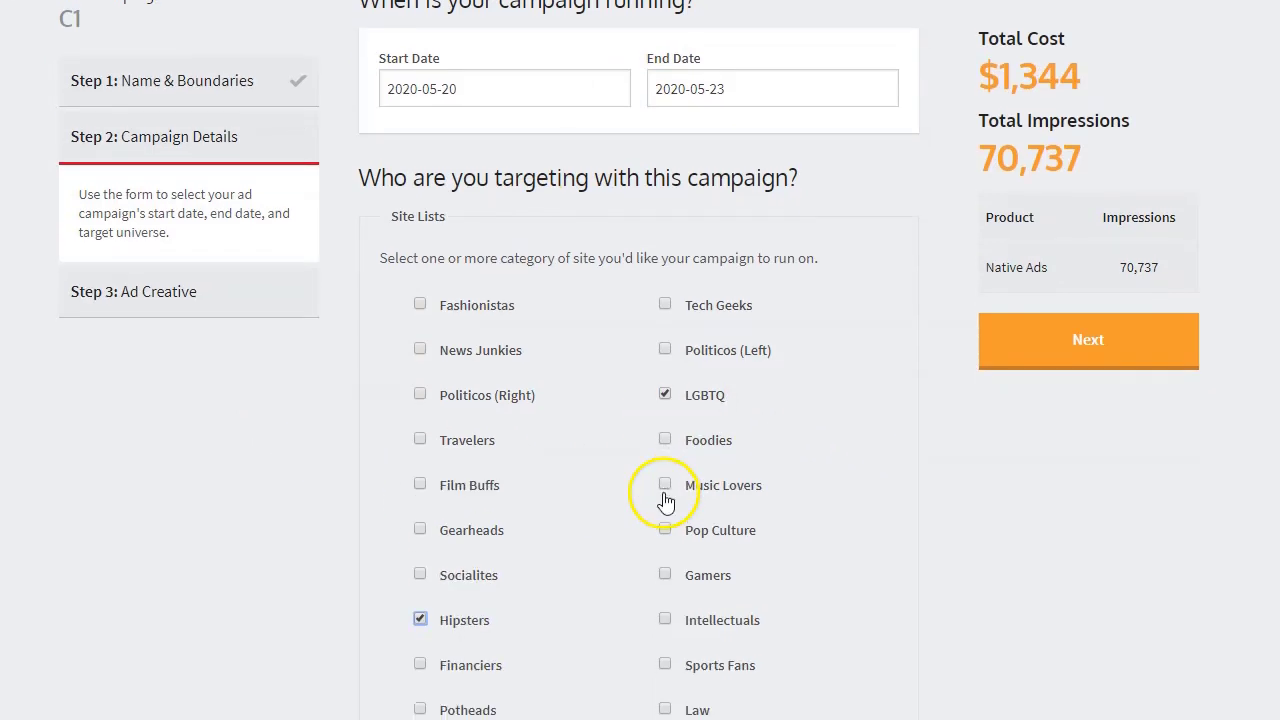
click(420, 619)
click(664, 394)
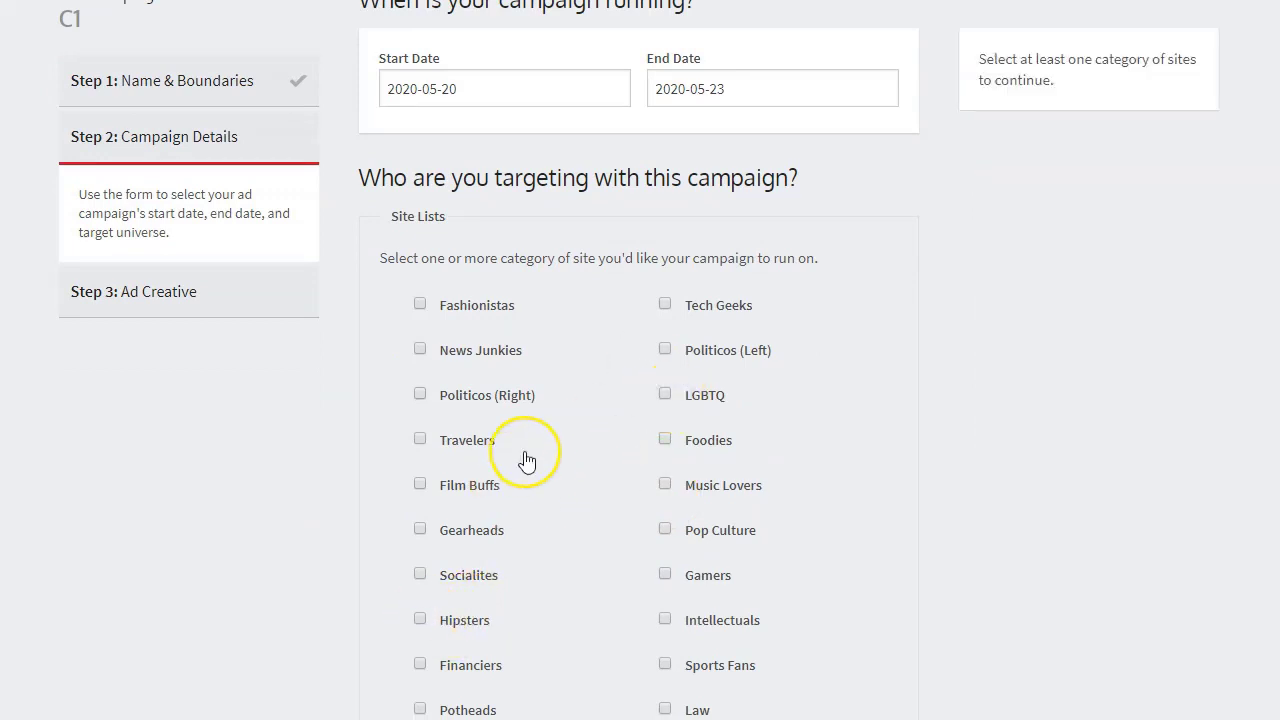
scroll(525, 455, up, 1)
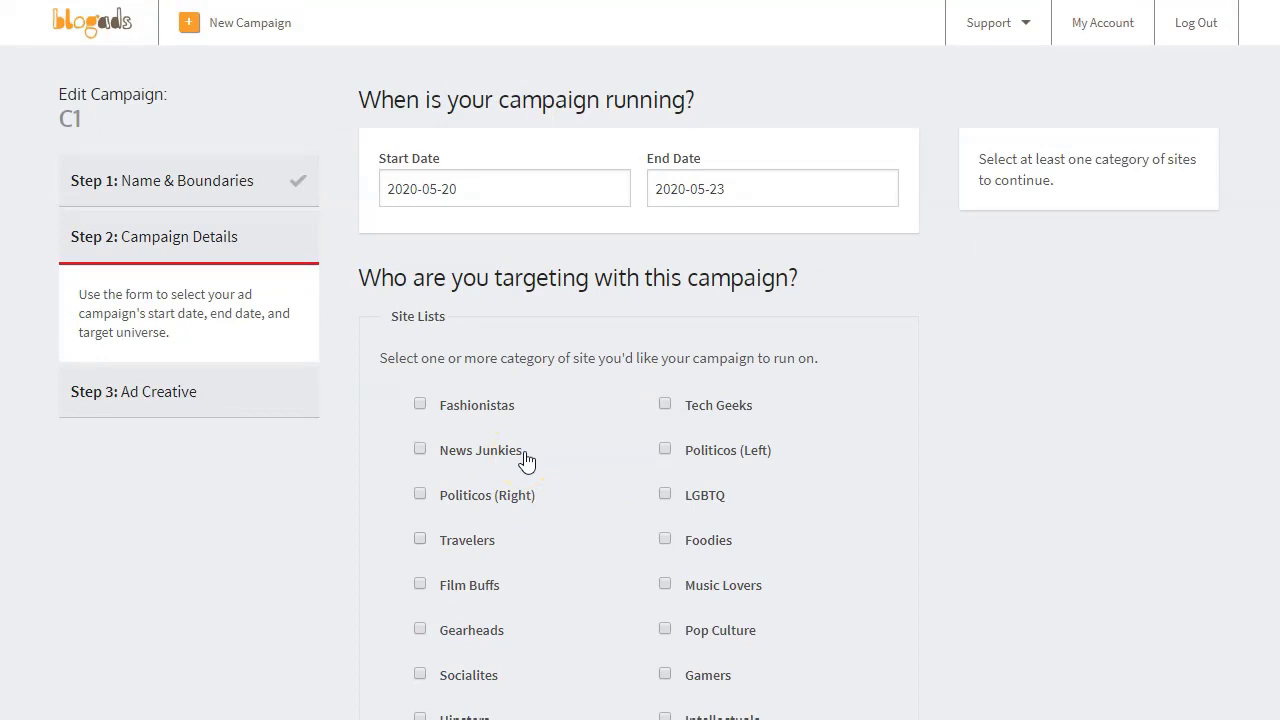
Step: Switch to MaxBounty and search its campaigns for "diet"
click(1117, 406)
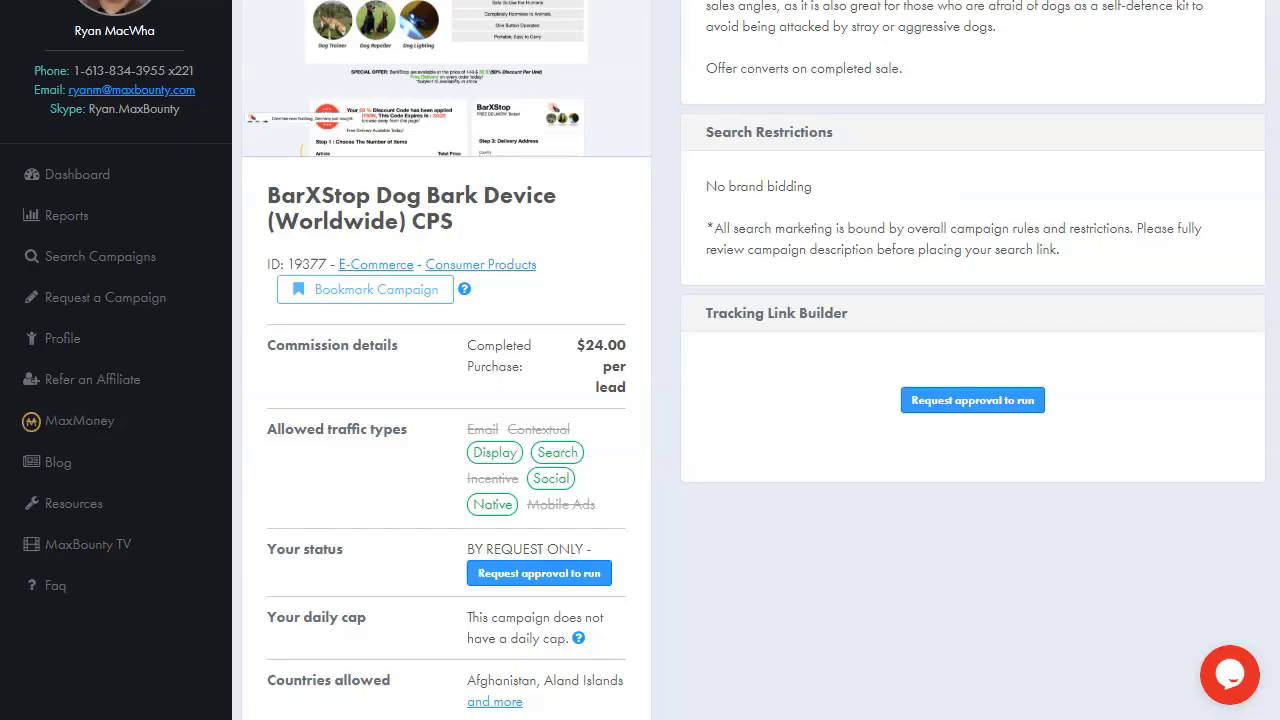
scroll(634, 420, up, 3)
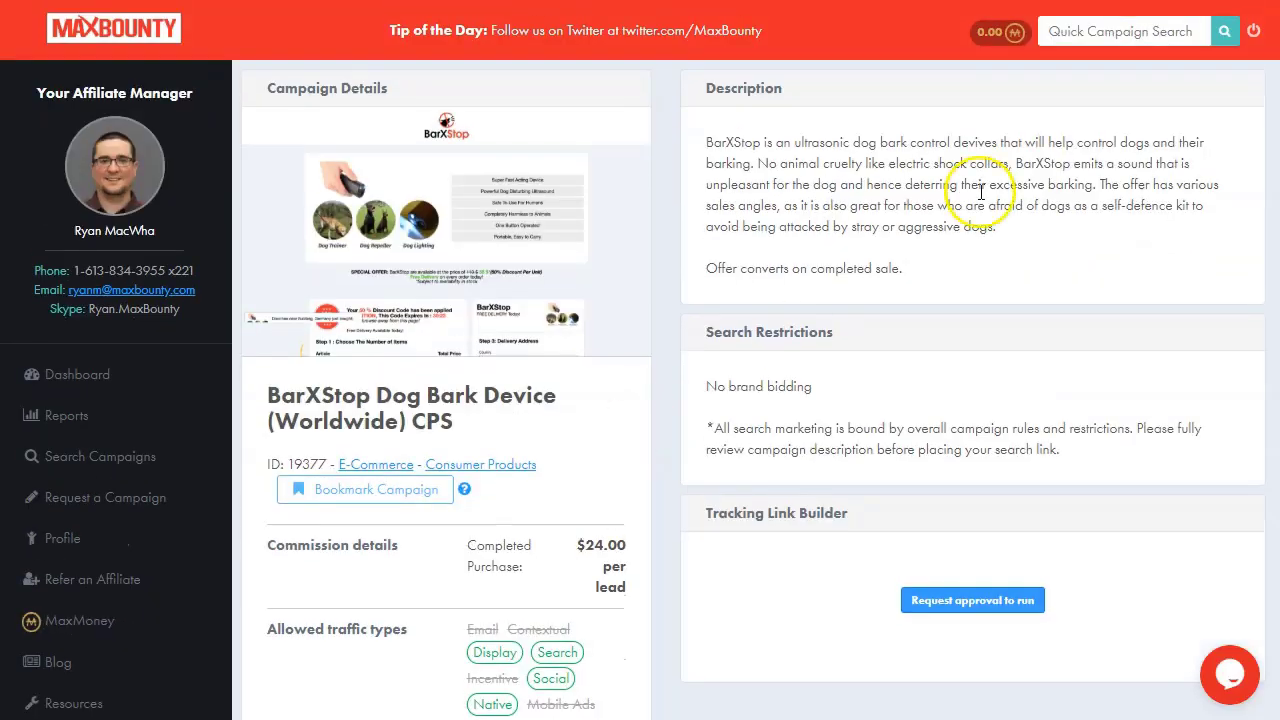
click(1120, 31)
text(diet)
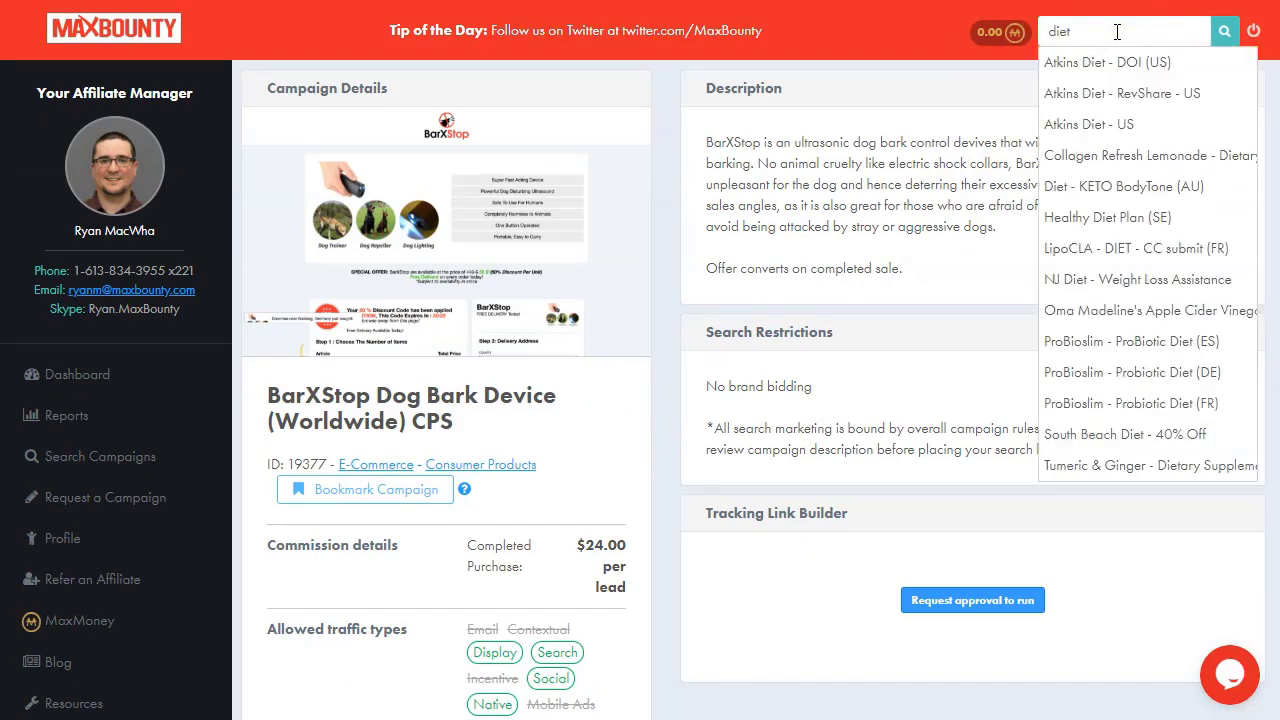
key(Return)
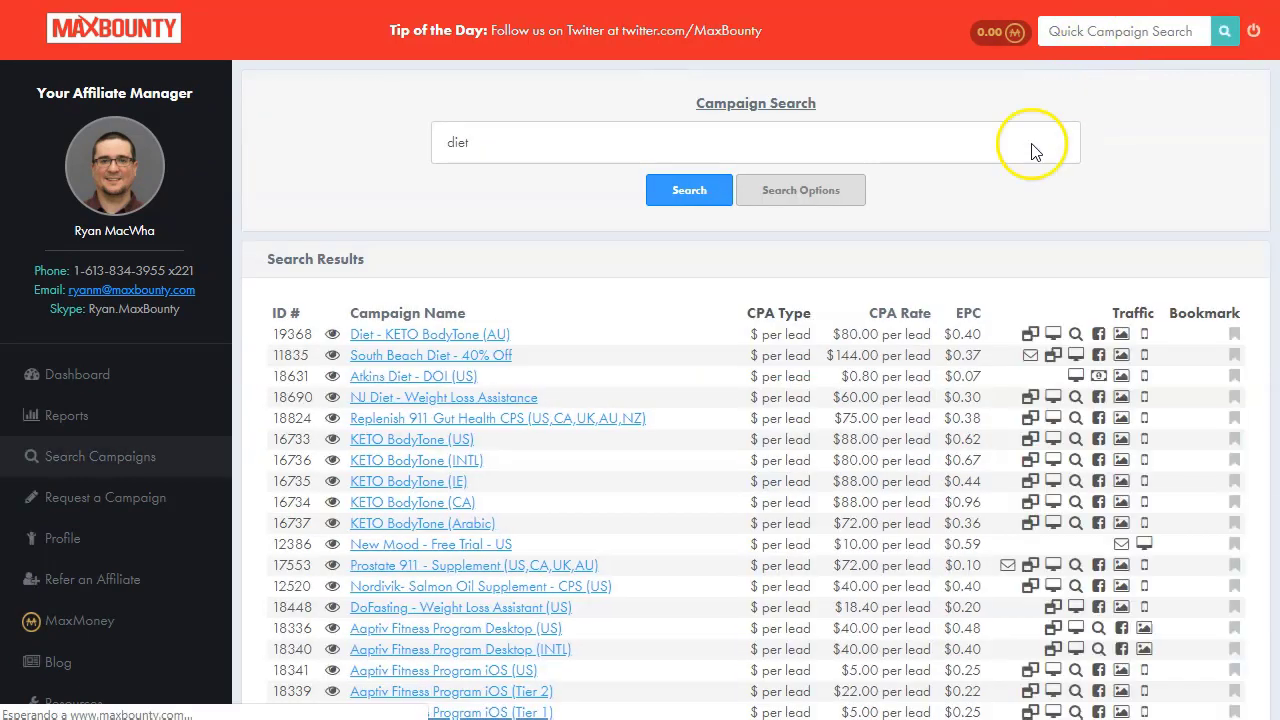
Step: Compare the CPA rates in the diet results, highlighting those of South Beach Diet - 40% Off and Nutrisystem - 50% Off (US)
scroll(614, 374, down, 1)
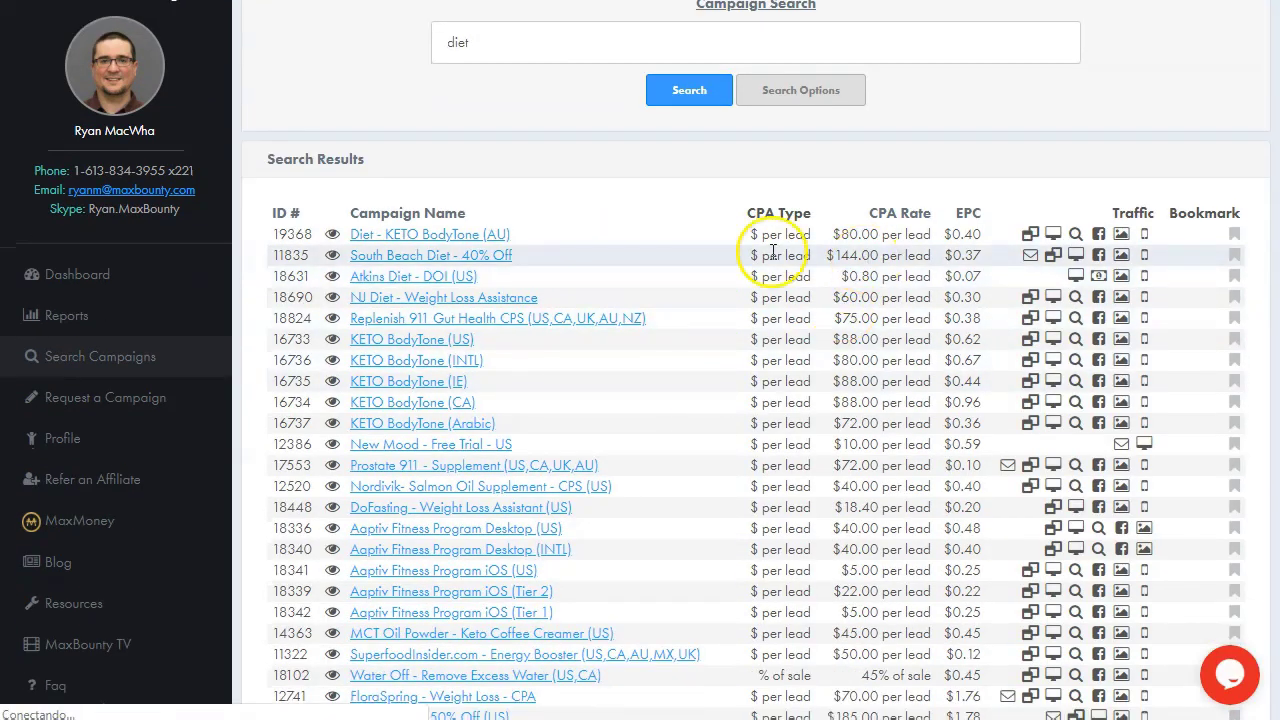
double_click(851, 255)
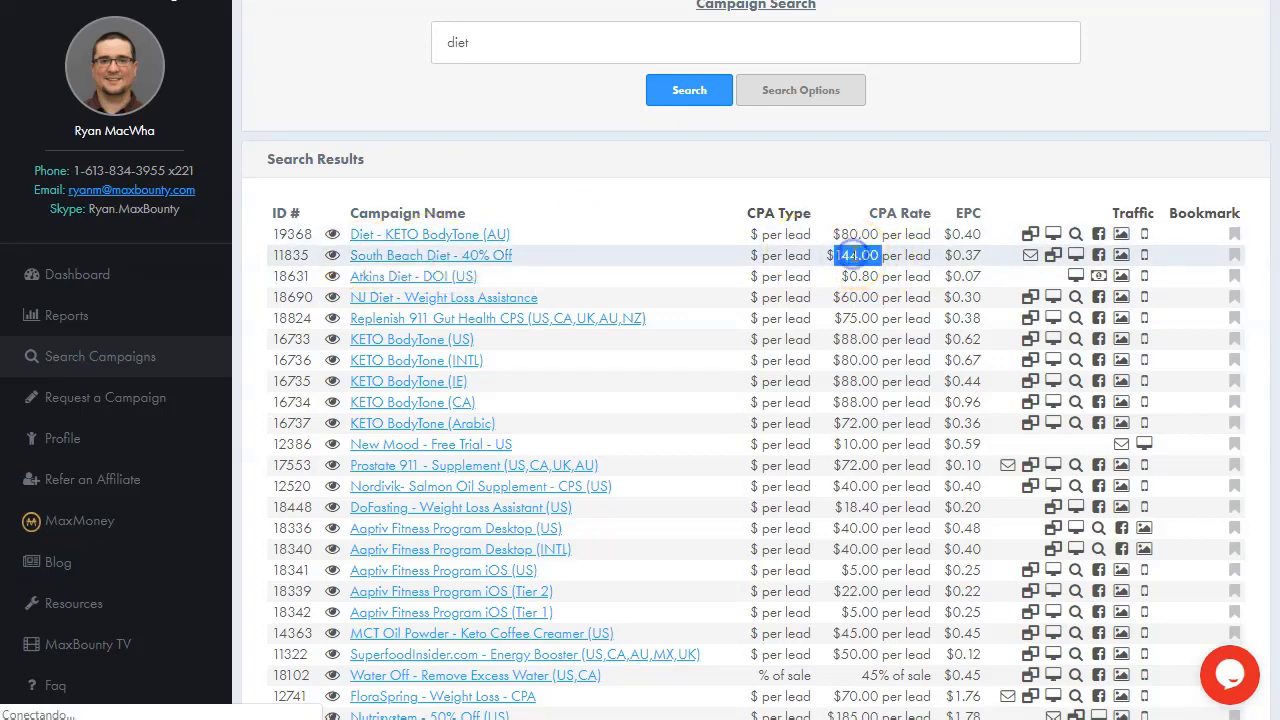
scroll(880, 290, down, 2)
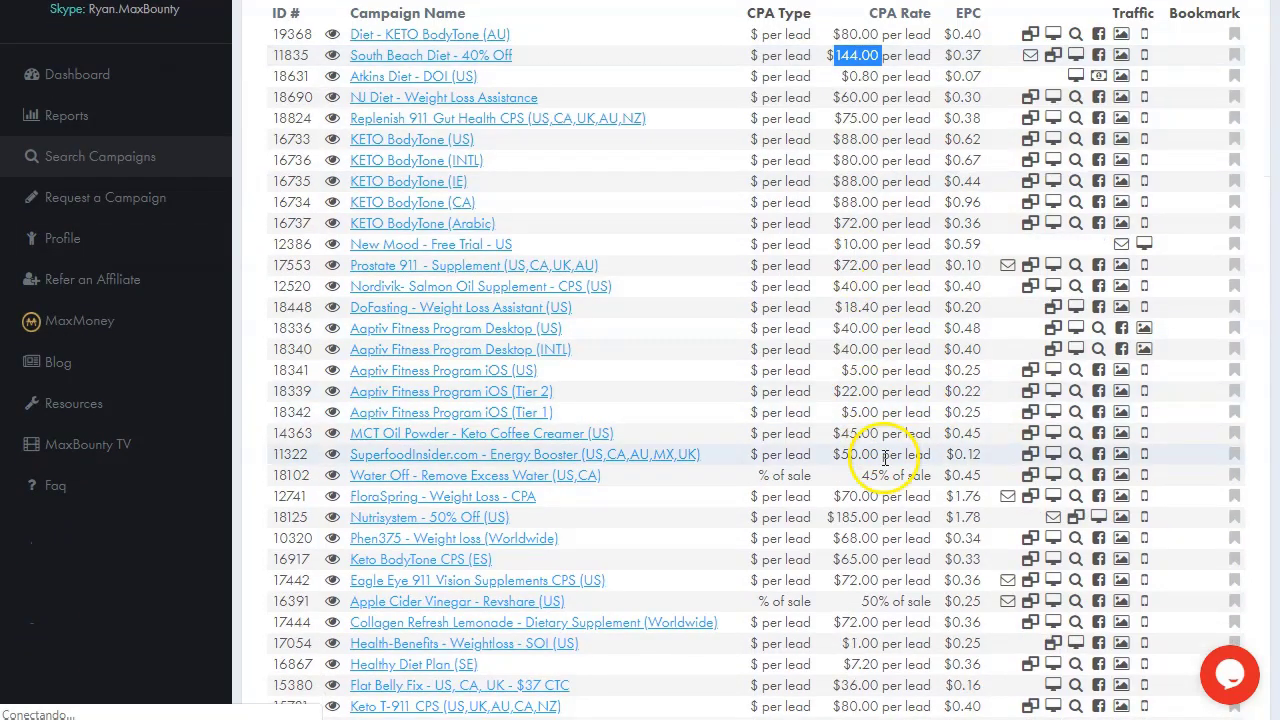
scroll(886, 455, down, 1)
double_click(848, 417)
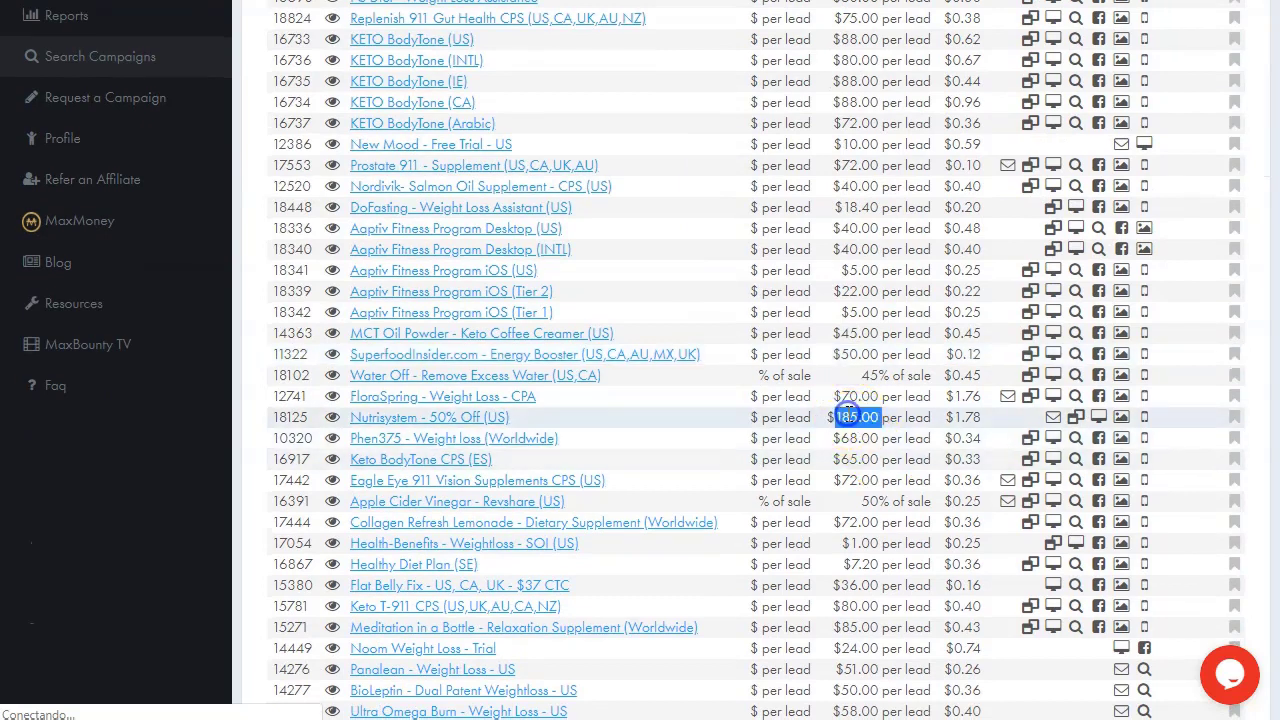
Step: Switch to BuySellAds, open HYPEBEAST in the Beauty & Fashion category and check the ATF Leaderboard's price per thousand impressions
click(429, 430)
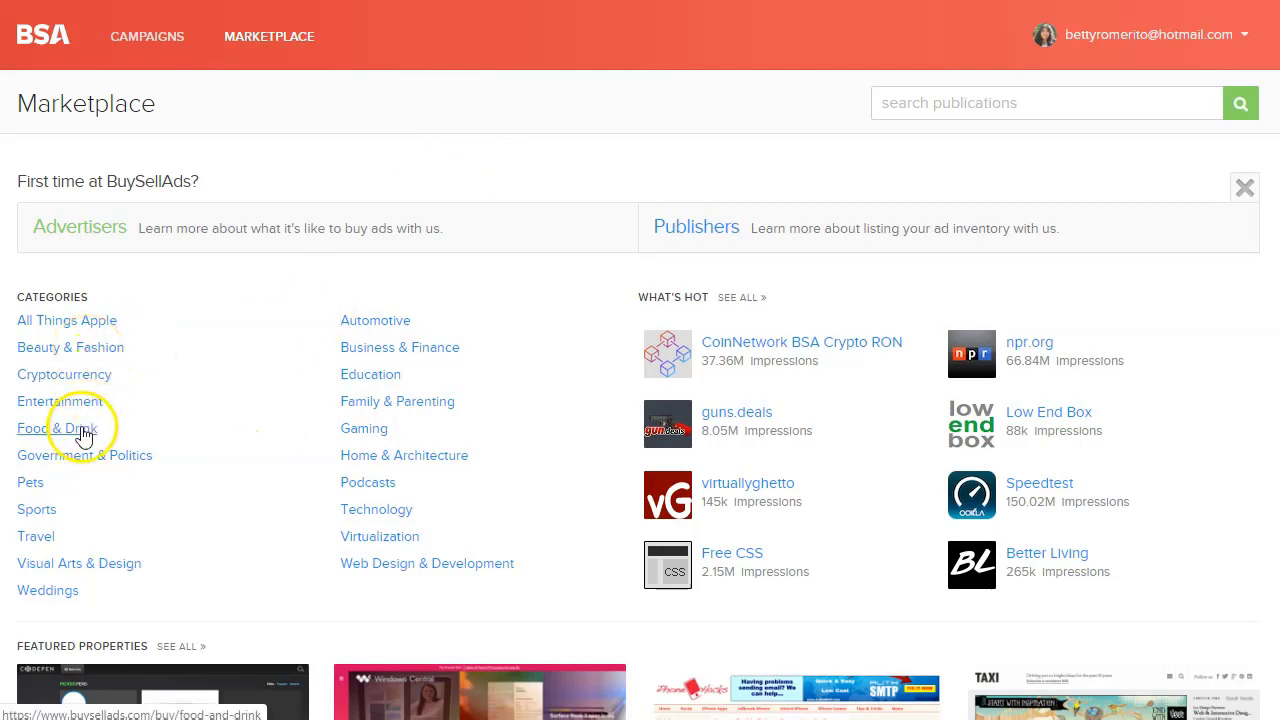
click(86, 349)
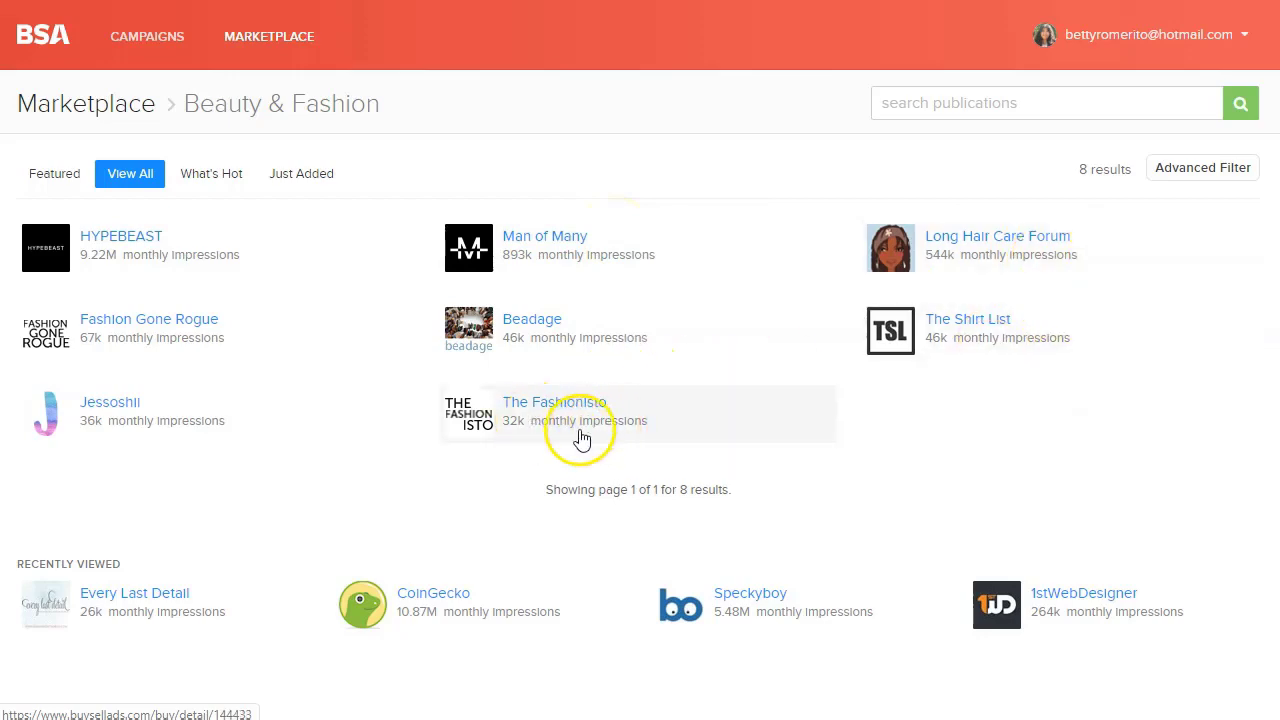
click(200, 247)
scroll(560, 330, down, 2)
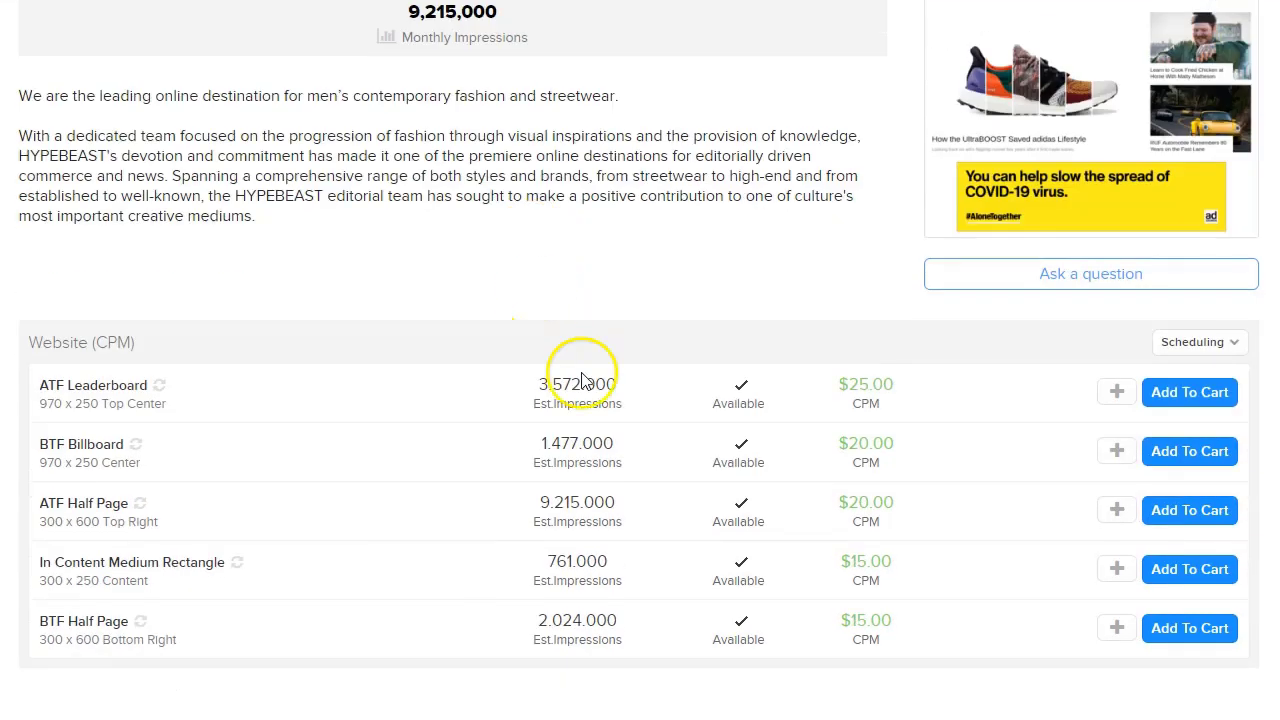
double_click(865, 404)
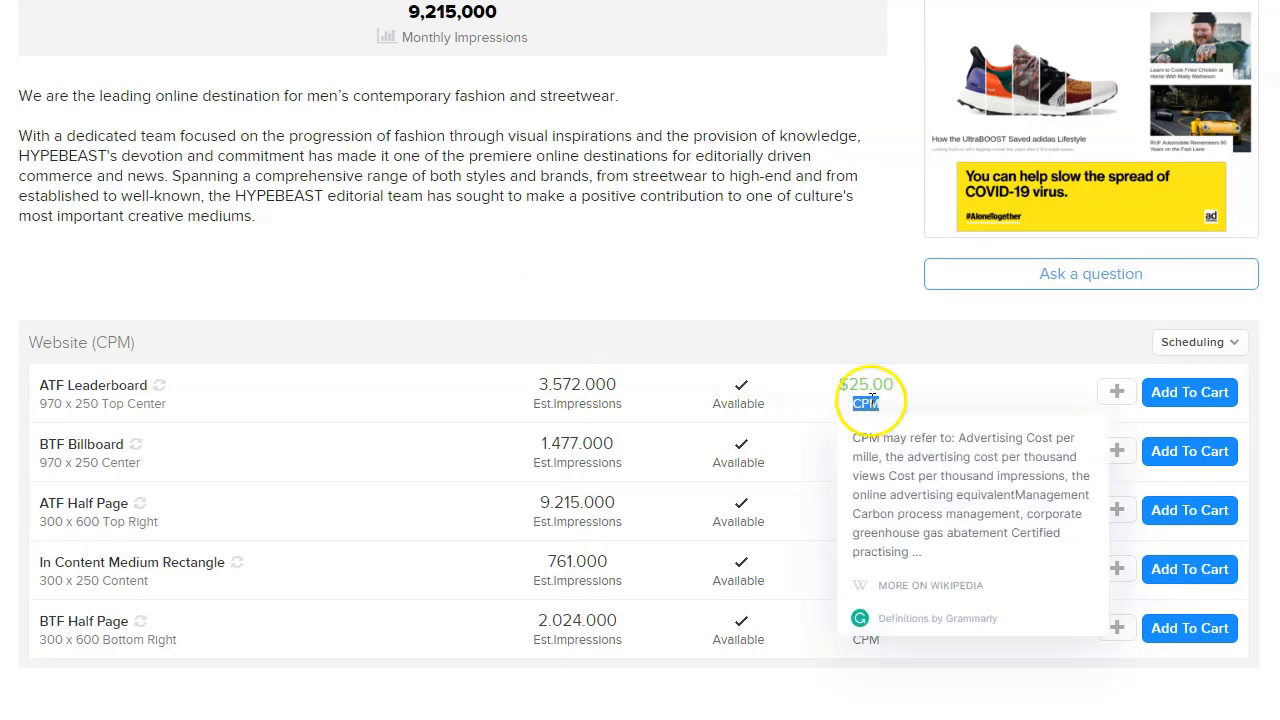
click(766, 327)
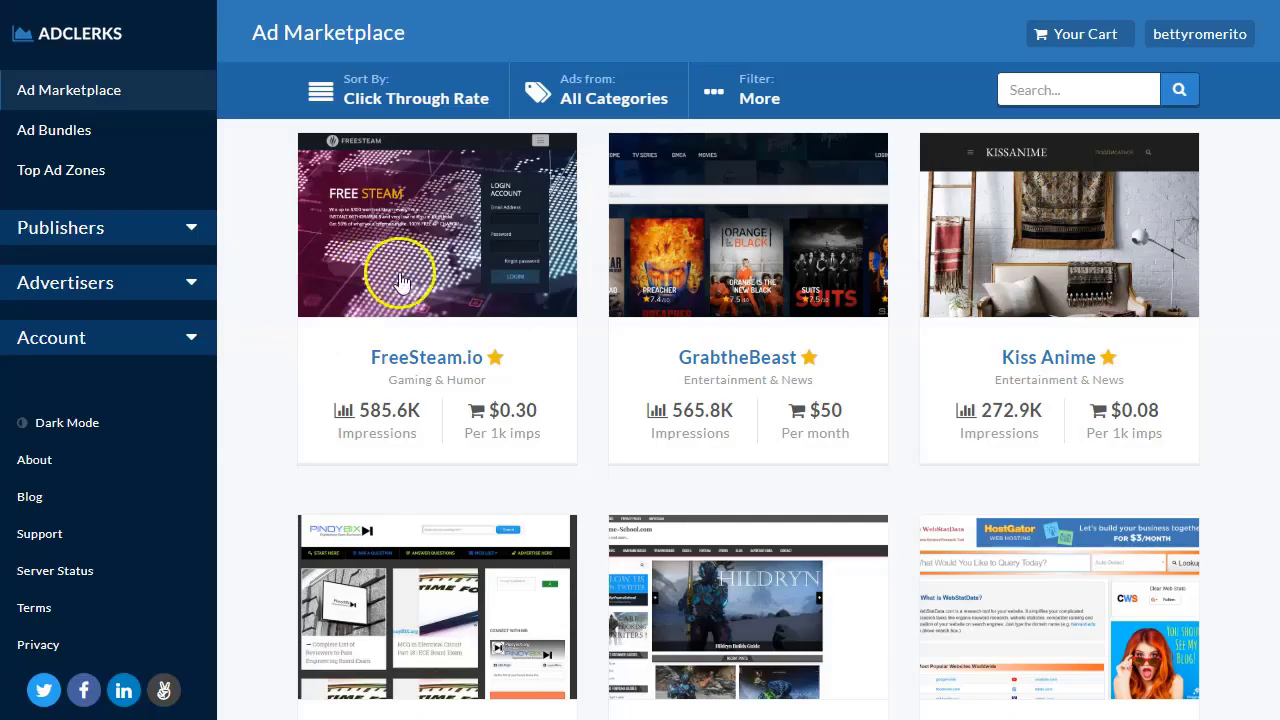
Step: On AdClerks, search the ad marketplace for "diet" and review the matching sites' impressions and ad prices
click(1044, 90)
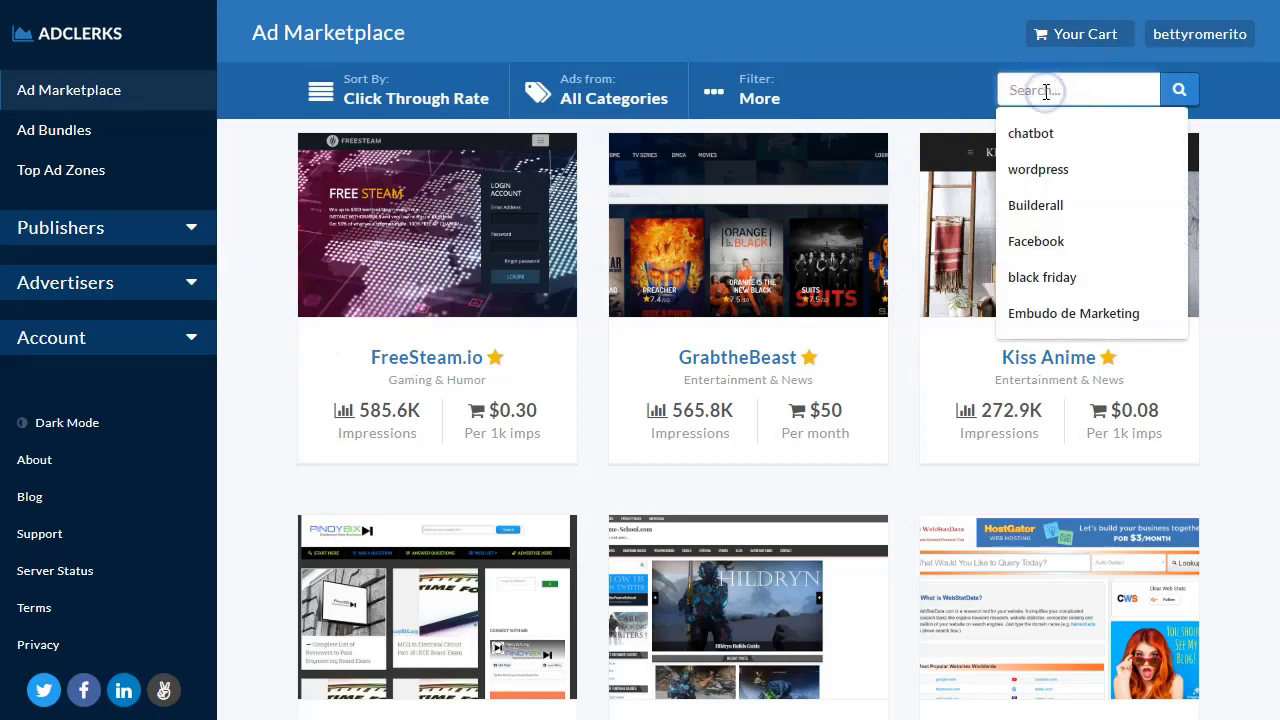
text(diet)
click(1094, 90)
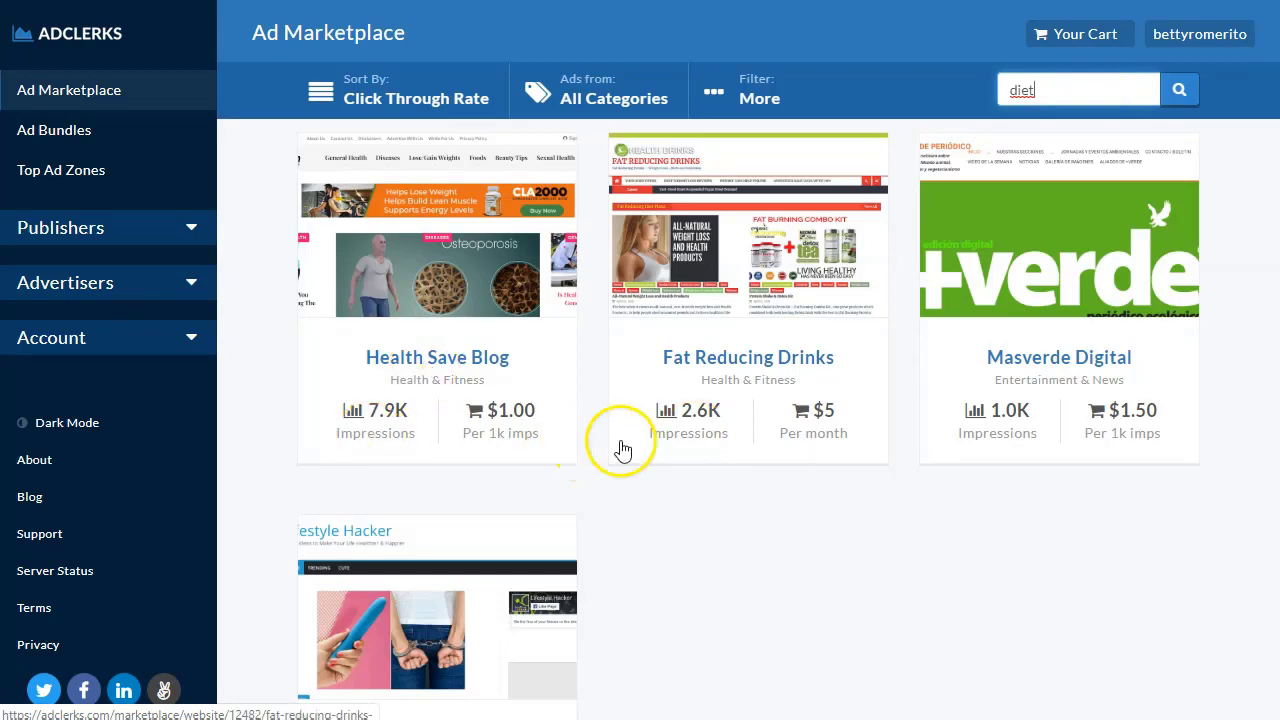
scroll(935, 545, down, 1)
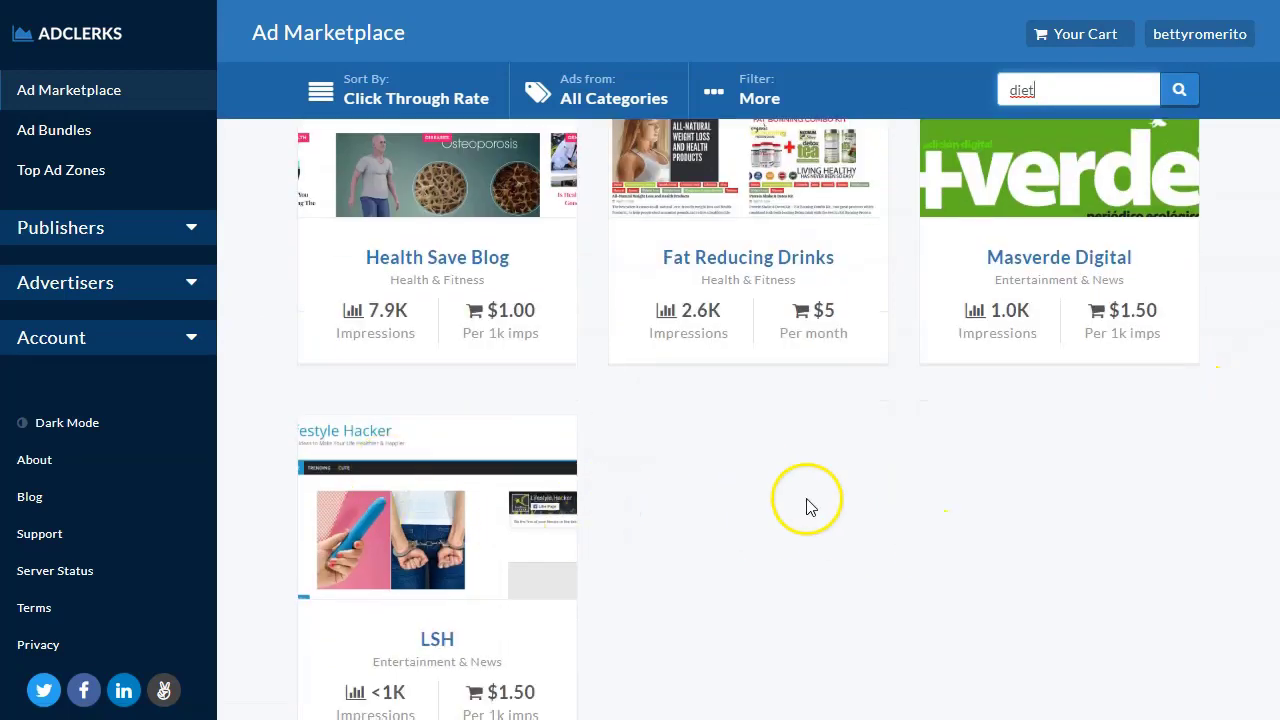
scroll(800, 502, down, 1)
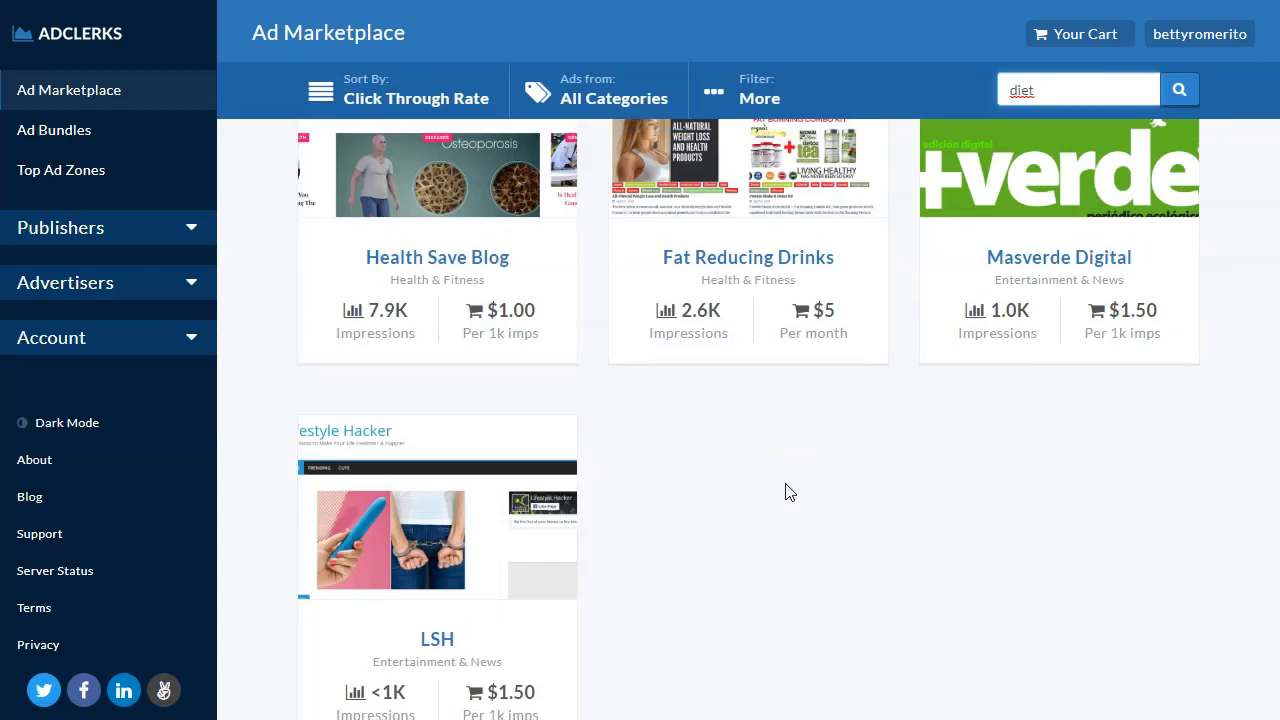
scroll(743, 514, down, 1)
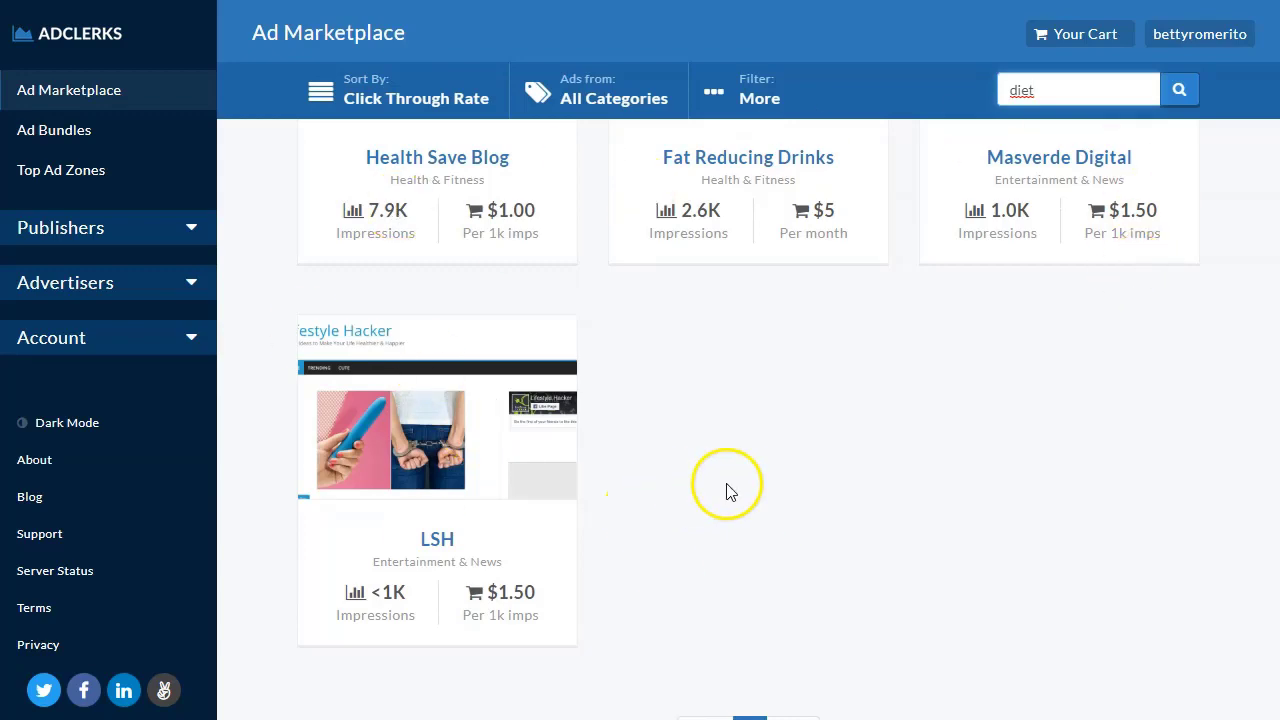
scroll(728, 492, up, 1)
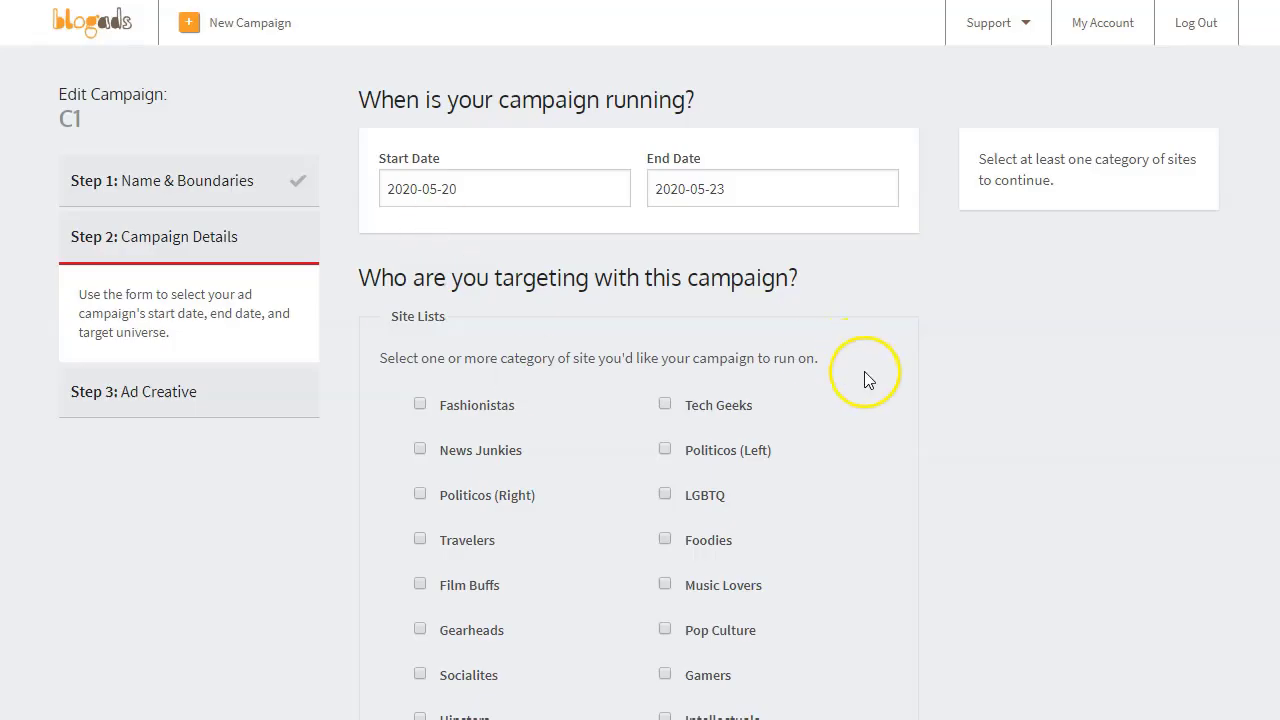
Step: Switch to Blogads, select the Fashionistas site category and check its total cost and impressions
scroll(864, 375, down, 2)
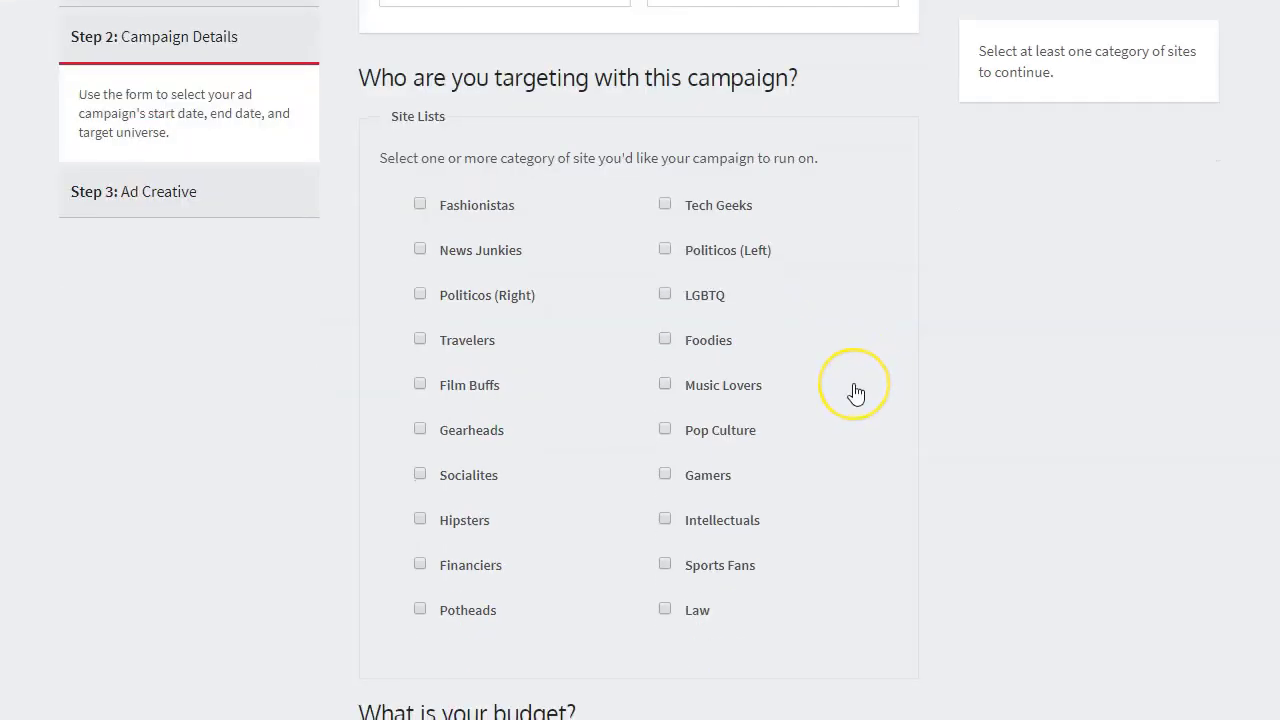
scroll(856, 393, up, 1)
scroll(856, 393, down, 1)
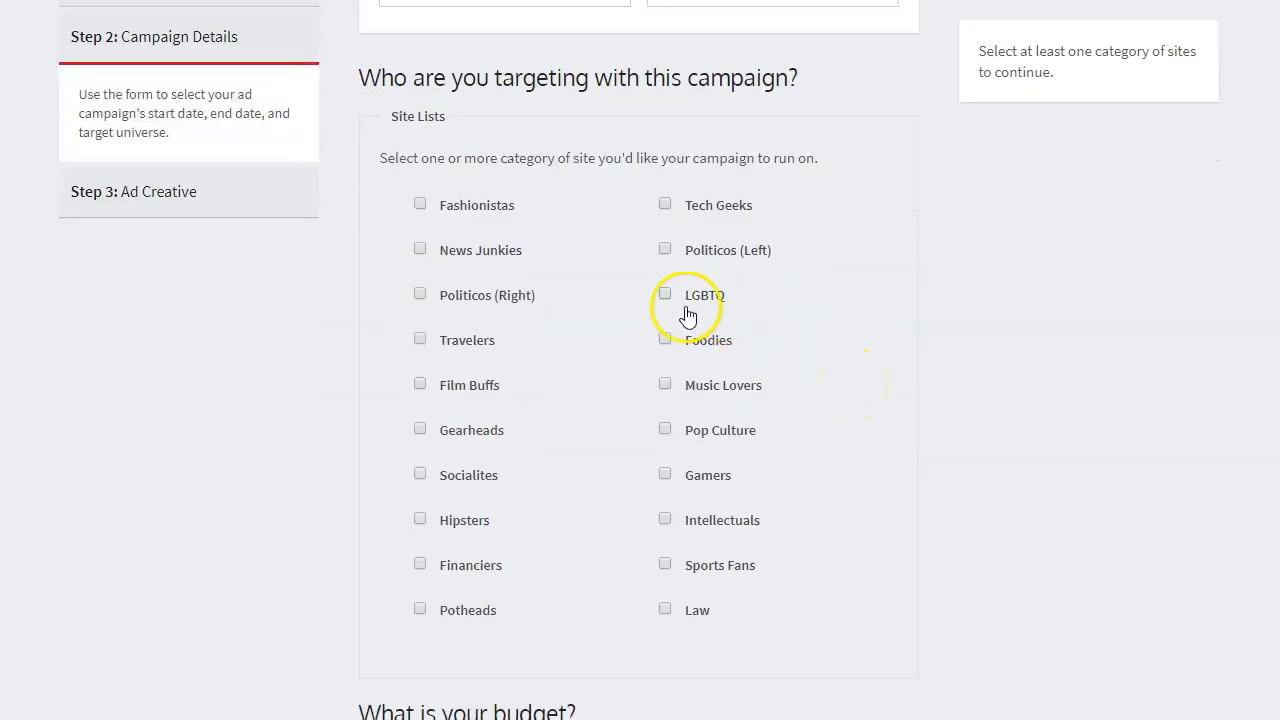
click(687, 312)
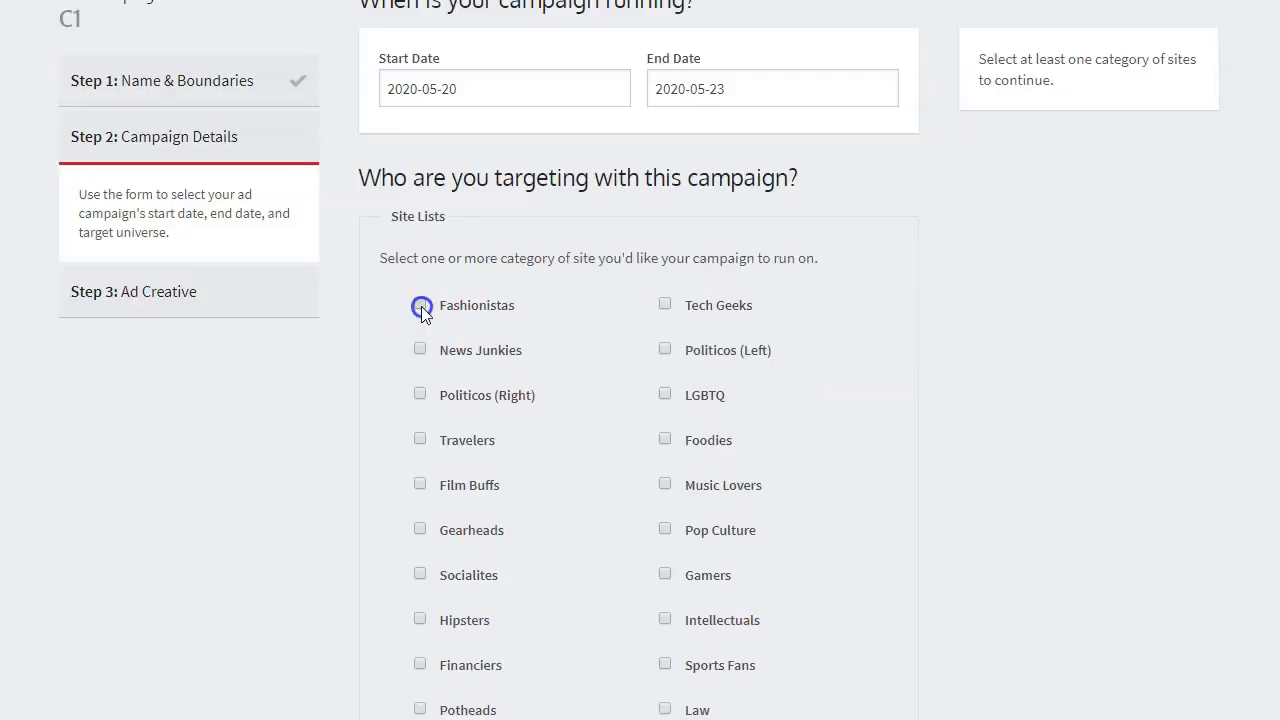
click(421, 307)
scroll(1097, 200, up, 1)
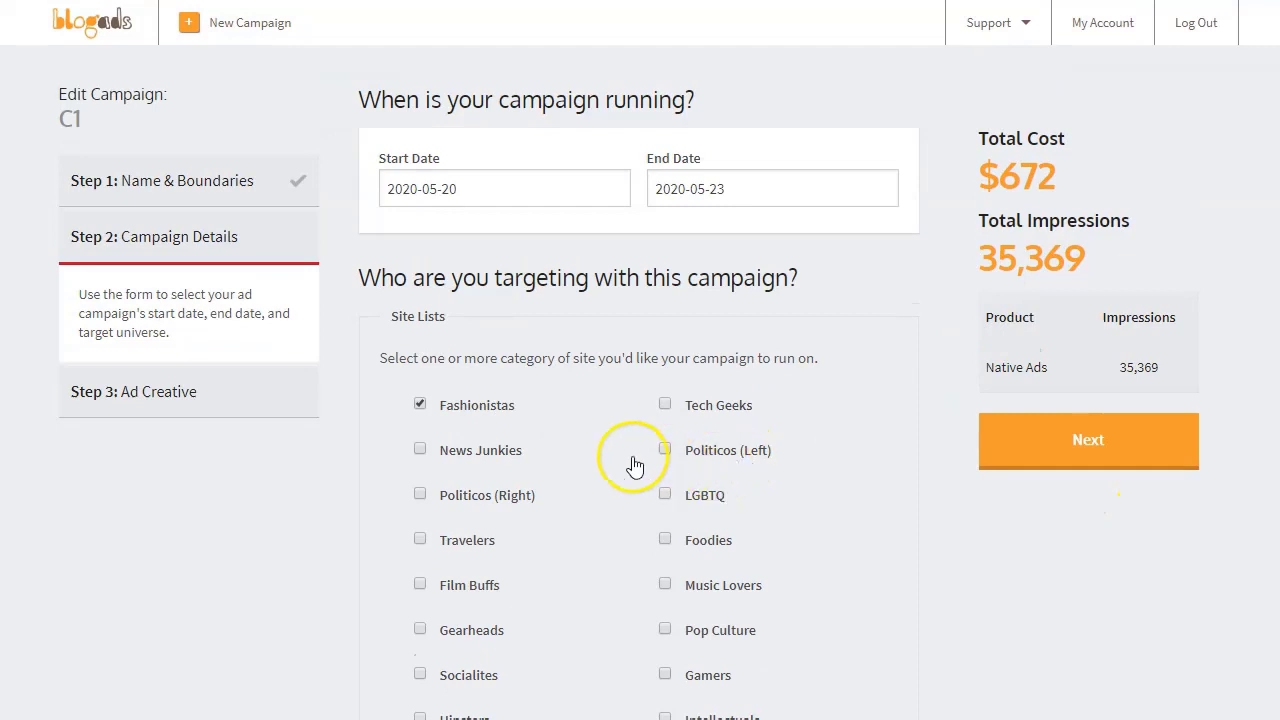
scroll(634, 465, down, 1)
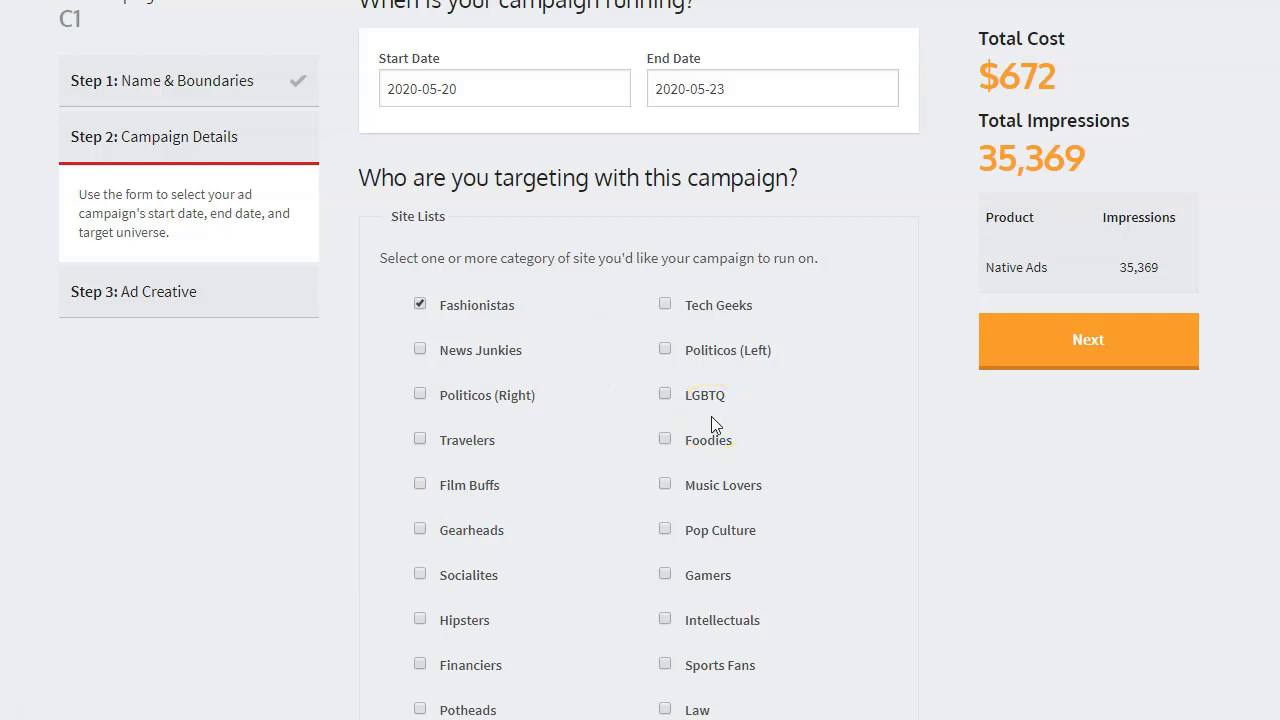
scroll(764, 350, up, 1)
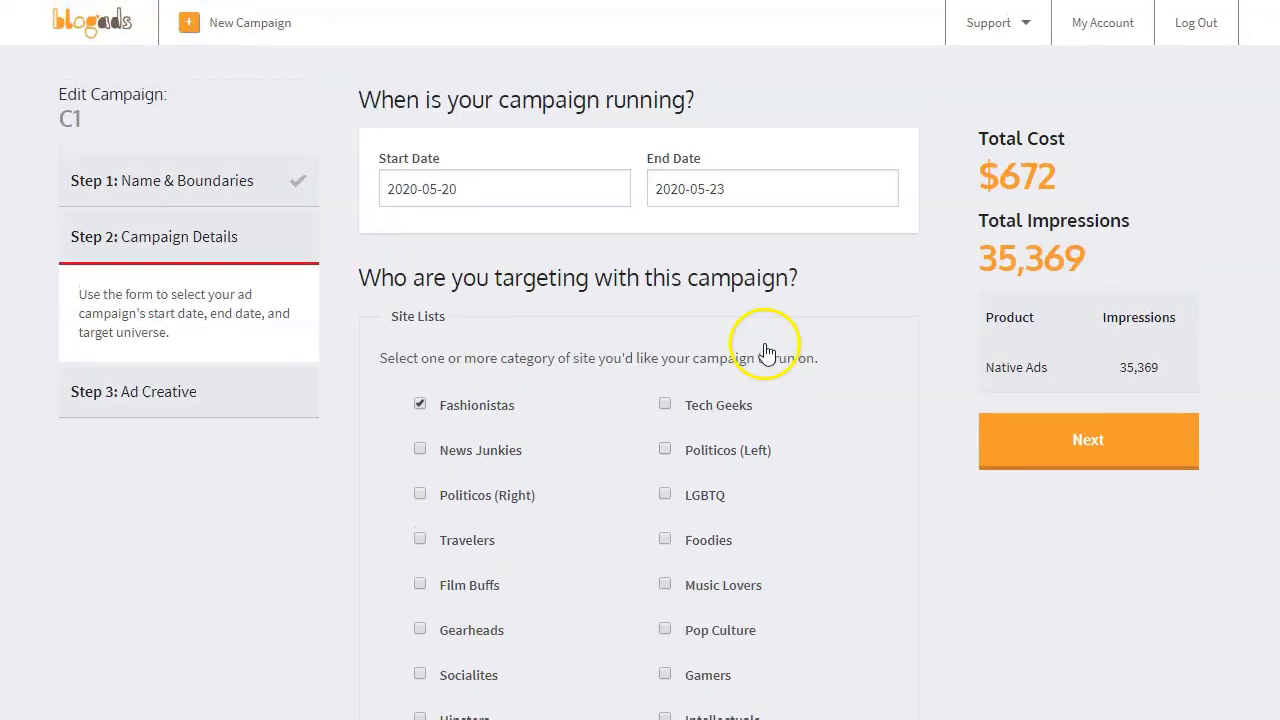